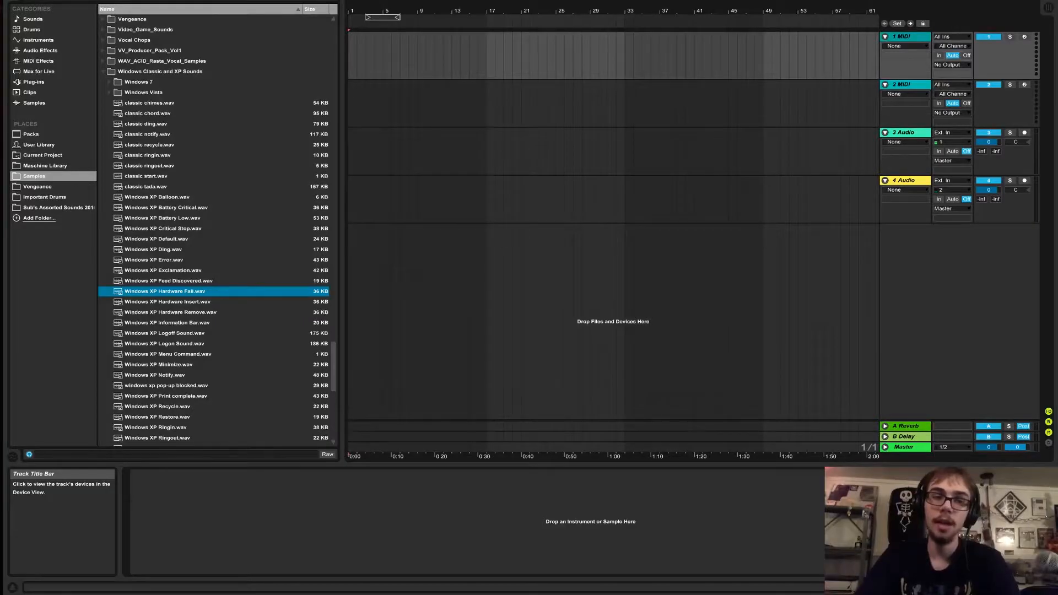
- Audition several Windows XP sounds in the Windows Classic and XP Sounds folder, including Hardware Remove, Ding and Battery Critical
{"action": "scroll", "coordinate": [214, 333], "scroll_direction": "down", "scroll_amount": 1}
{"action": "left_click", "coordinate": [214, 333]}
{"action": "scroll", "coordinate": [214, 332], "scroll_direction": "down", "scroll_amount": 1}
{"action": "scroll", "coordinate": [214, 322], "scroll_direction": "down", "scroll_amount": 1}
{"action": "left_click", "coordinate": [214, 322]}
{"action": "left_click", "coordinate": [214, 229]}
{"action": "scroll", "coordinate": [214, 229], "scroll_direction": "up", "scroll_amount": 1}
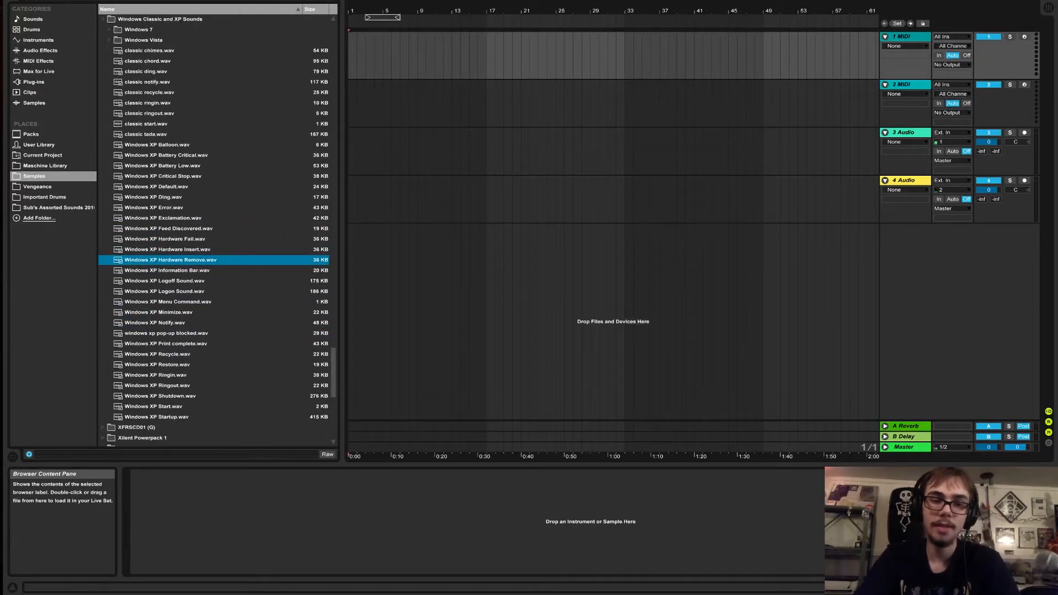
{"action": "left_click", "coordinate": [214, 197]}
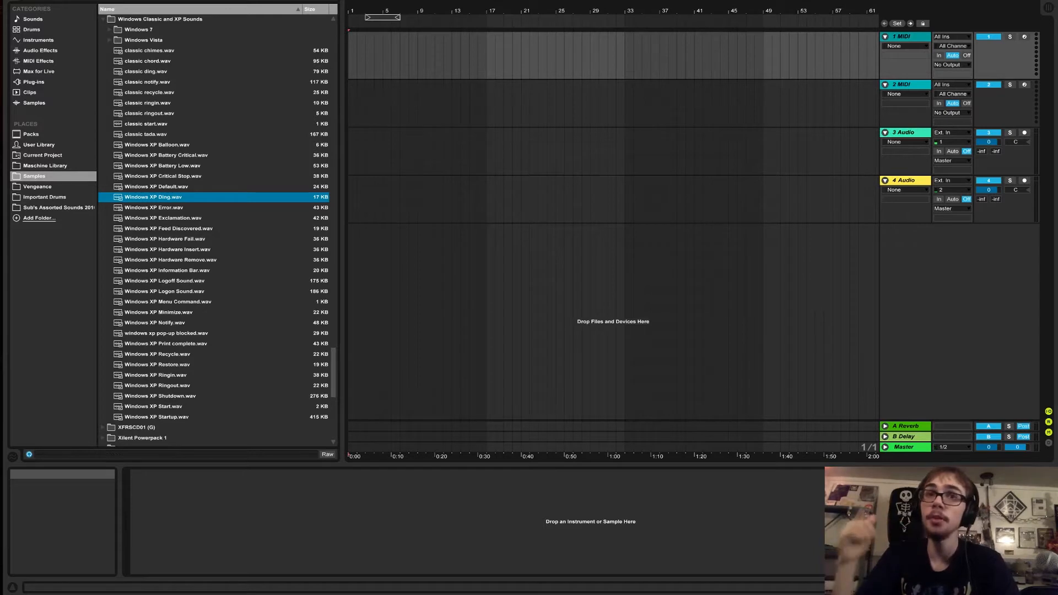
{"action": "left_click", "coordinate": [213, 155]}
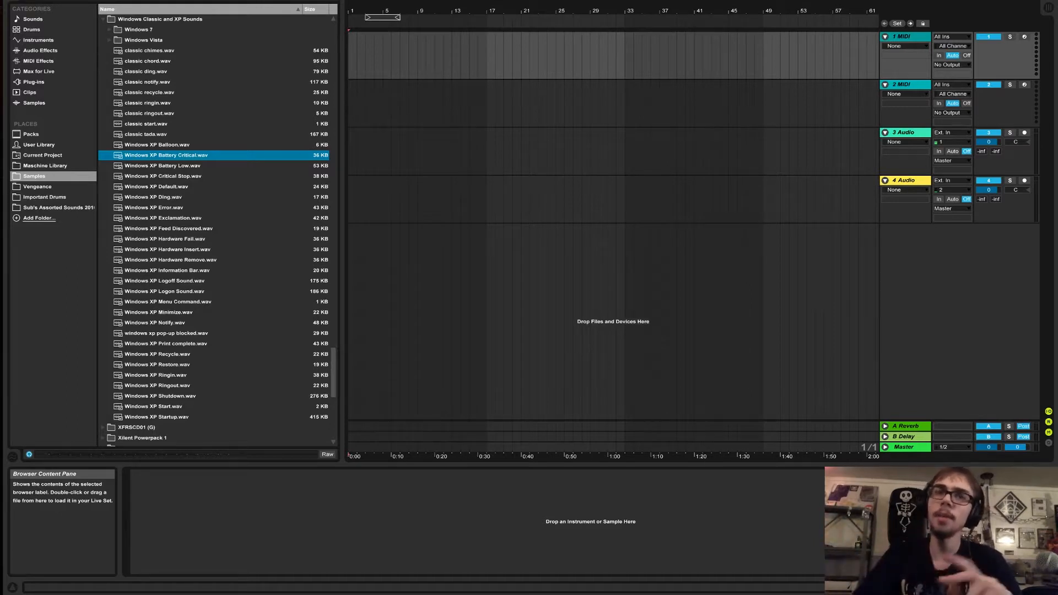
- Preview the samples between Windows XP Battery Critical.wav and Windows XP Logoff Sound.wav, and return to Windows XP Battery Critical.wav
{"action": "key", "text": "Down"}
{"action": "key", "text": "Down"}
{"action": "key", "text": "Down"}
{"action": "key", "text": "Down"}
{"action": "key", "text": "Down"}
{"action": "key", "text": "Down"}
{"action": "key", "text": "Down"}
{"action": "key", "text": "Down"}
{"action": "key", "text": "Down"}
{"action": "key", "text": "Down"}
{"action": "key", "text": "Down"}
{"action": "key", "text": "Down"}
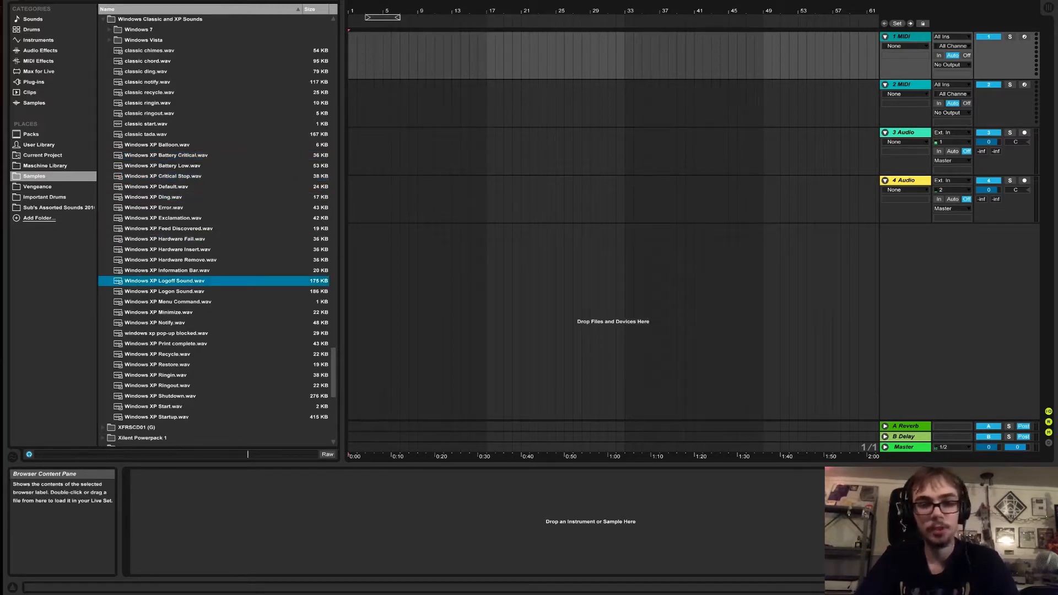
{"action": "key", "text": "Up"}
{"action": "key", "text": "Up"}
{"action": "key", "text": "Up"}
{"action": "key", "text": "Up"}
{"action": "key", "text": "Up"}
{"action": "key", "text": "Up"}
{"action": "key", "text": "Up"}
{"action": "key", "text": "Up"}
{"action": "key", "text": "Up"}
{"action": "key", "text": "Up"}
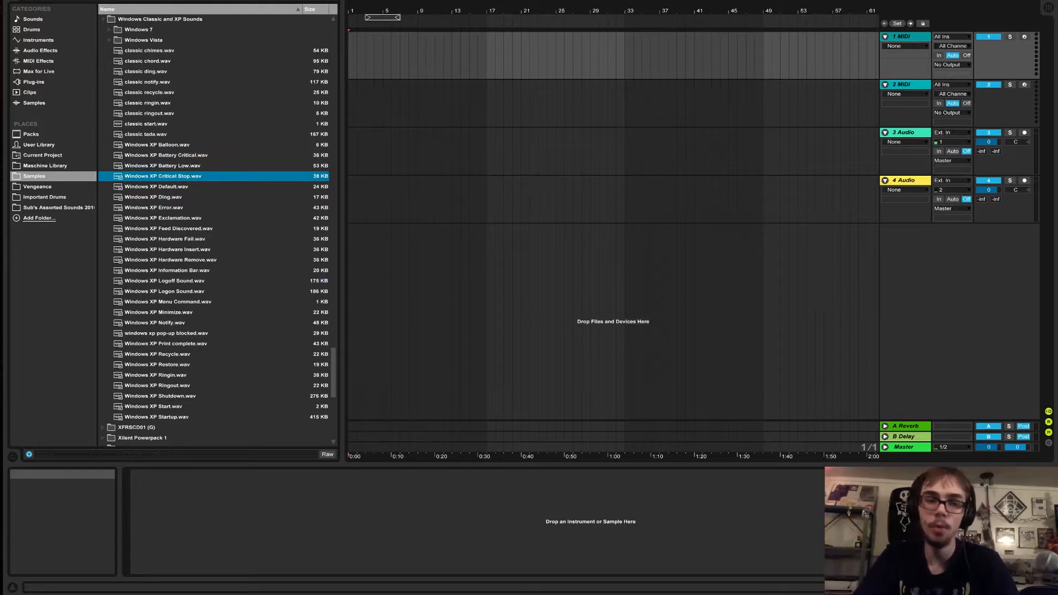
{"action": "key", "text": "Up"}
{"action": "key", "text": "Up"}
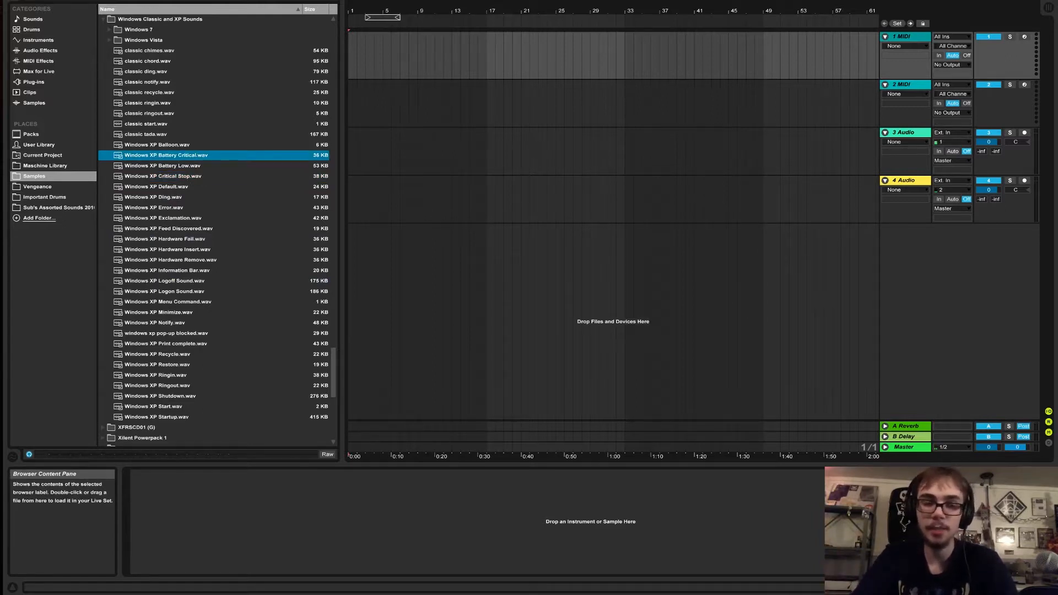
- Place Windows XP Battery Critical.wav at the start of the first track, play it and show its sample waveform
{"action": "left_click_drag", "start_coordinate": [166, 156], "coordinate": [350, 57]}
{"action": "key", "text": "space"}
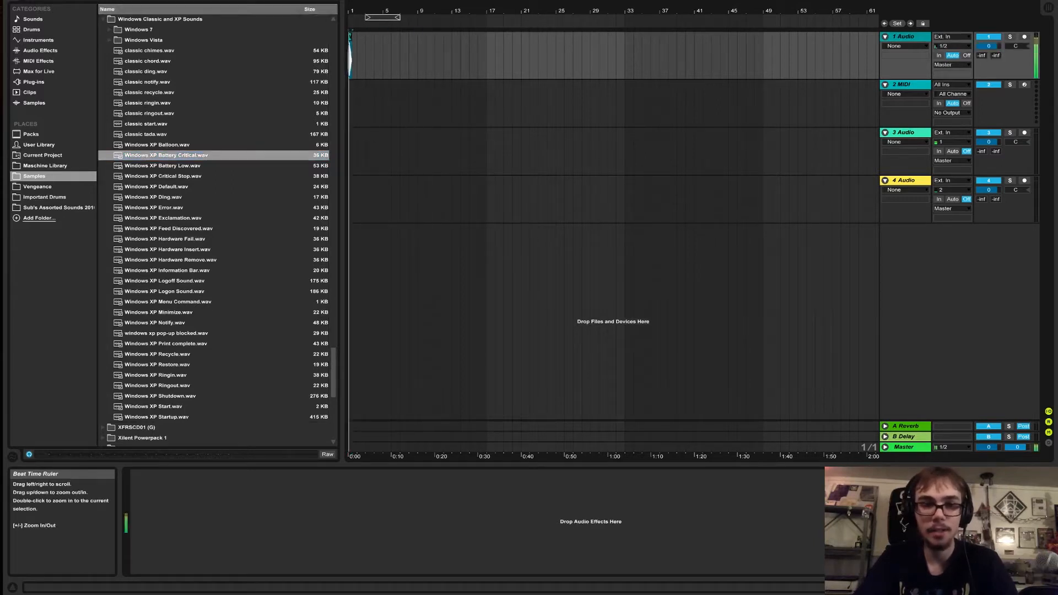
{"action": "left_click_drag", "start_coordinate": [353, 11], "coordinate": [353, 71]}
{"action": "key", "text": "space"}
{"action": "key", "text": "space"}
{"action": "double_click", "coordinate": [367, 37]}
{"action": "key", "text": "space"}
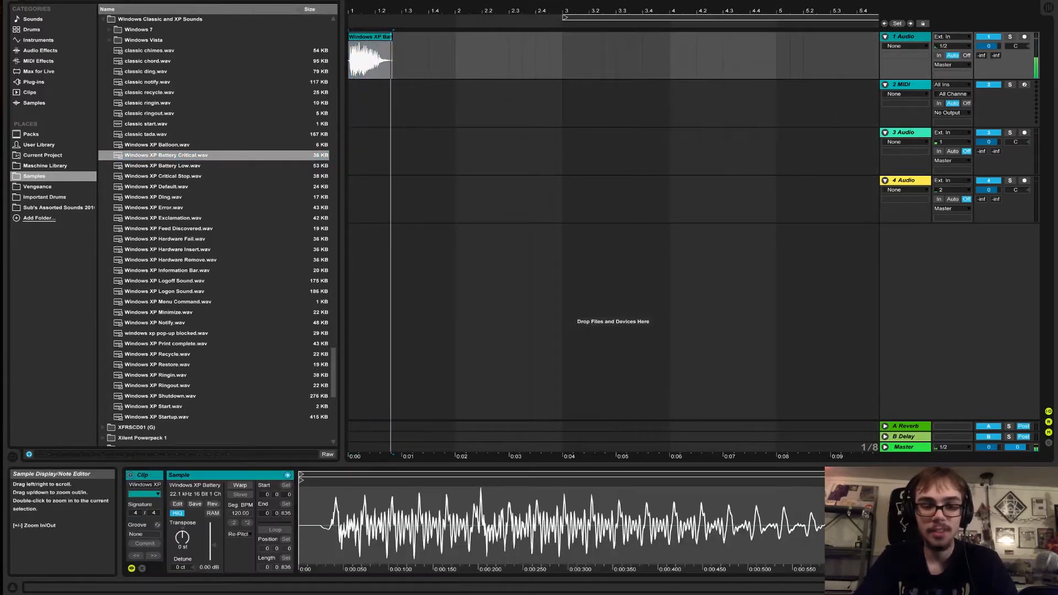
- Move the clip's start marker past the leading silence to the beginning of the audible waveform and audition it repeatedly
{"action": "left_click_drag", "start_coordinate": [301, 480], "coordinate": [335, 480]}
{"action": "key", "text": "space"}
{"action": "key", "text": "space"}
{"action": "key", "text": "space"}
{"action": "key", "text": "space"}
{"action": "key", "text": "space"}
{"action": "key", "text": "space"}
{"action": "key", "text": "space"}
{"action": "key", "text": "space"}
- Show fades on the first track and give the Battery Critical clip a very short fade-in
{"action": "left_click_drag", "start_coordinate": [370, 11], "coordinate": [371, 237]}
{"action": "left_click", "coordinate": [905, 47]}
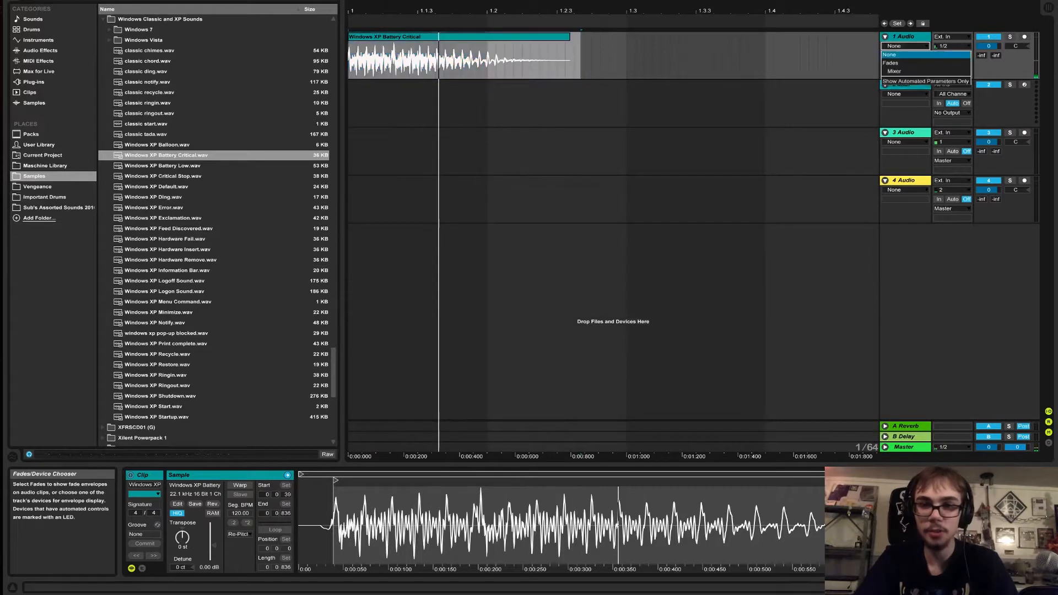
{"action": "left_click", "coordinate": [891, 63]}
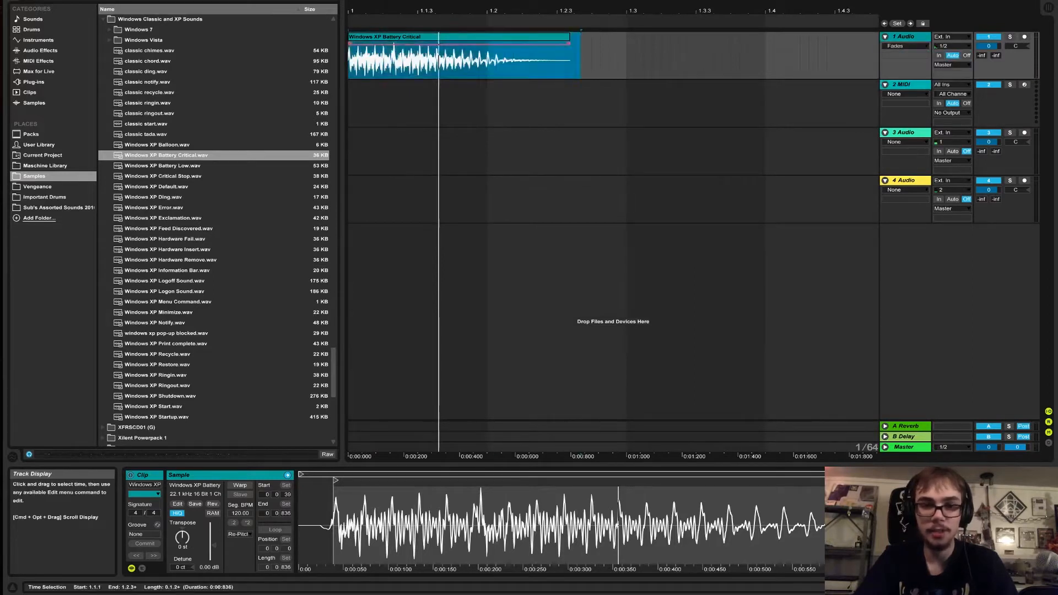
{"action": "key", "text": "space"}
{"action": "left_click_drag", "start_coordinate": [354, 43], "coordinate": [352, 43]}
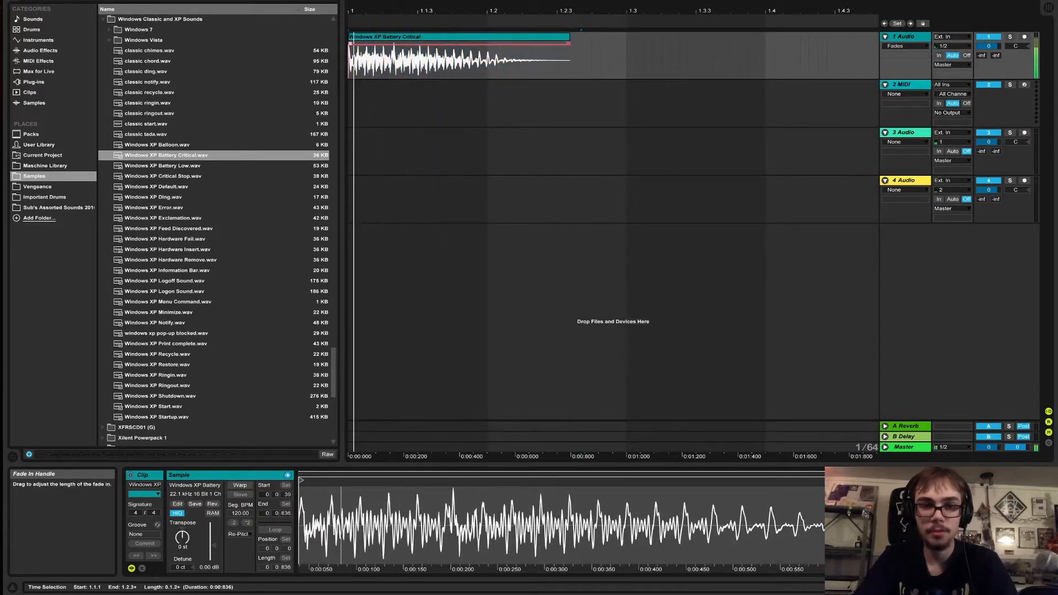
- Transpose the Battery Critical clip to -5 semitones
{"action": "left_click", "coordinate": [380, 37]}
{"action": "key", "text": "super+l"}
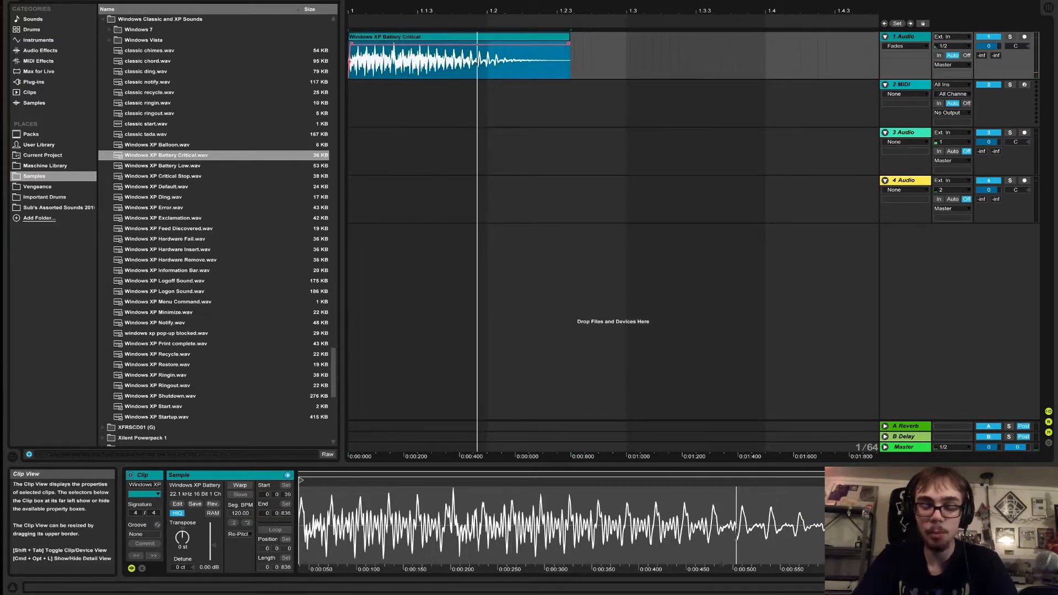
{"action": "left_click_drag", "start_coordinate": [182, 538], "coordinate": [183, 548]}
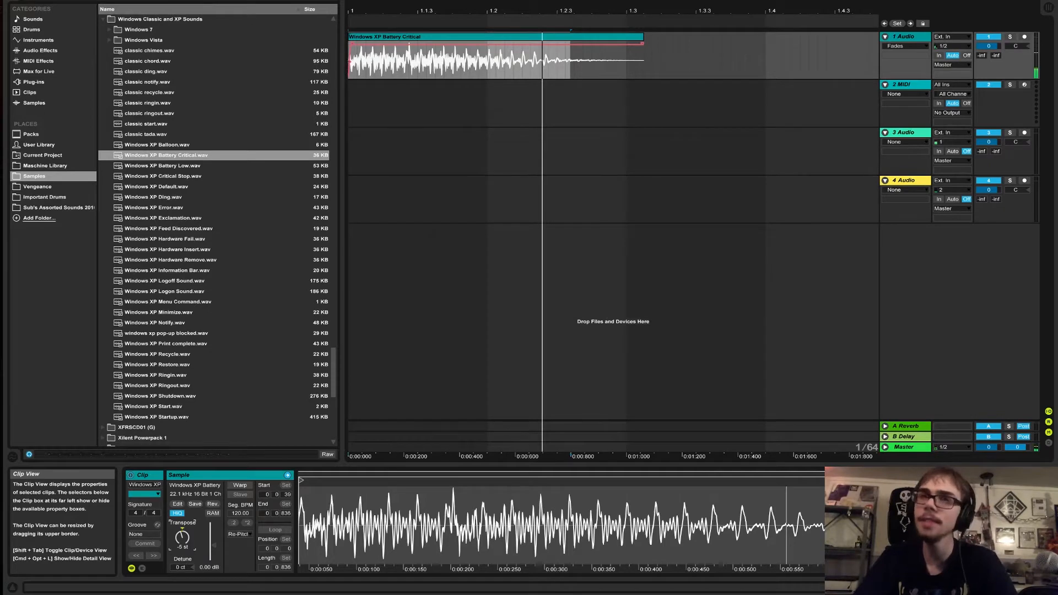
- Set the project tempo to 145 BPM and play back the transposed clip
{"action": "left_click_drag", "start_coordinate": [441, 11], "coordinate": [441, 2]}
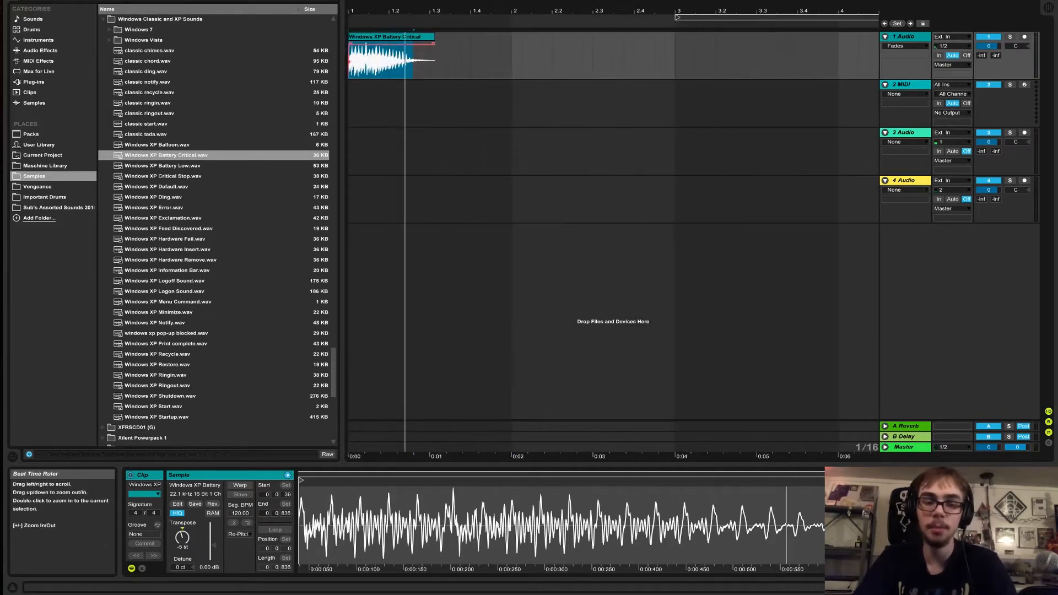
{"action": "left_click", "coordinate": [55, 1]}
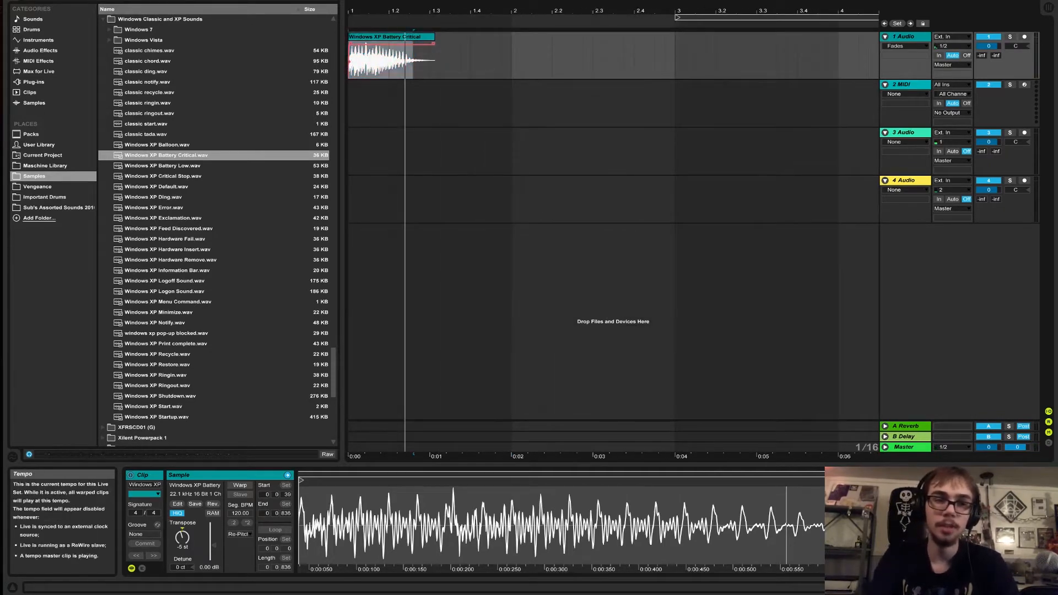
{"action": "type", "text": "145"}
{"action": "key", "text": "Return"}
{"action": "key", "text": "space"}
{"action": "left_click_drag", "start_coordinate": [441, 11], "coordinate": [441, 2]}
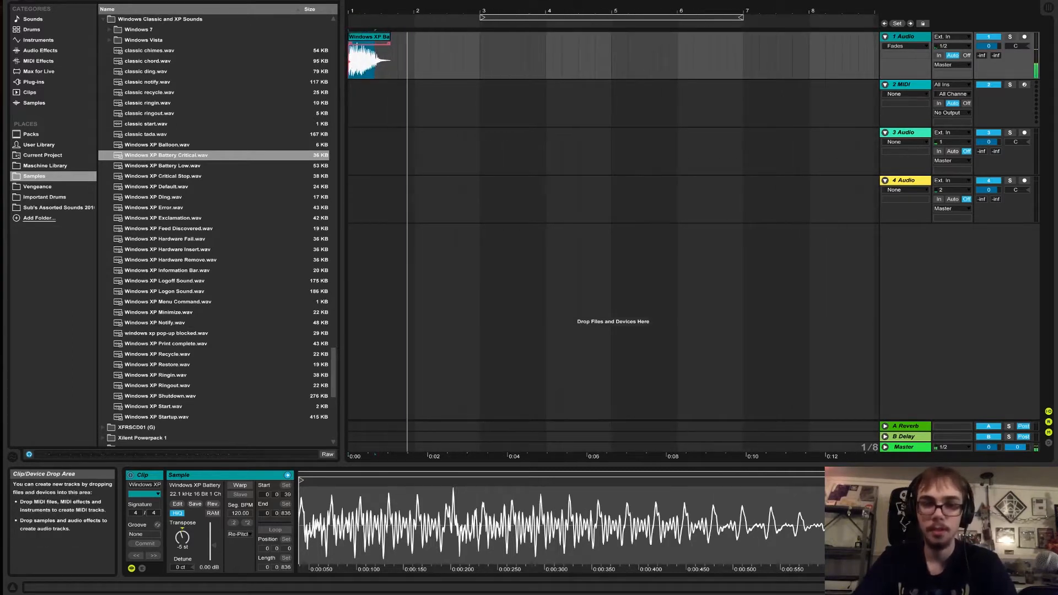
{"action": "left_click_drag", "start_coordinate": [397, 11], "coordinate": [397, 61]}
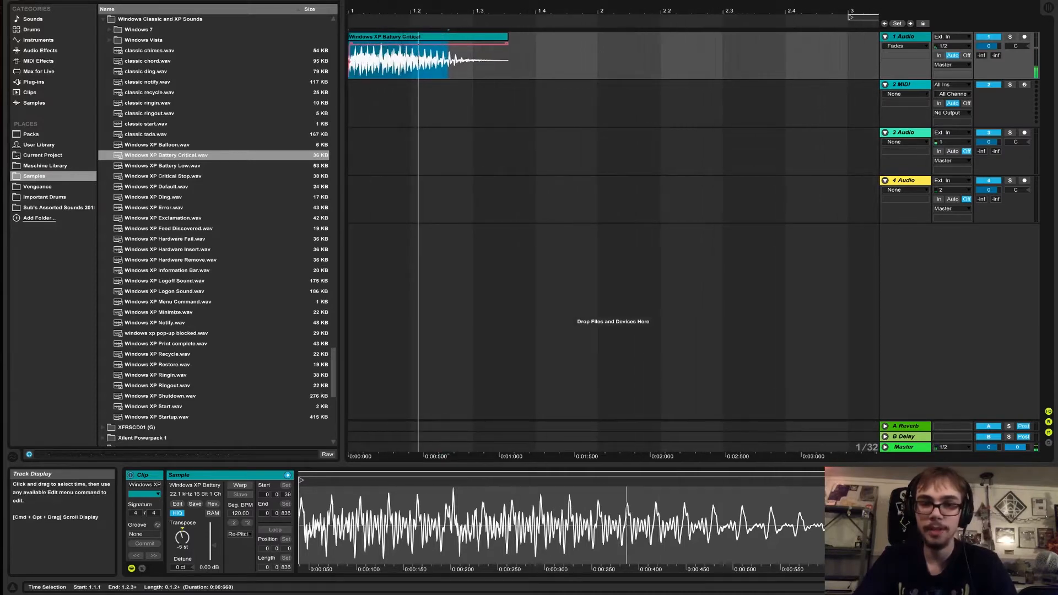
- Set the arrangement's fixed grid to 1/8
{"action": "right_click", "coordinate": [677, 63]}
{"action": "left_click", "coordinate": [753, 133]}
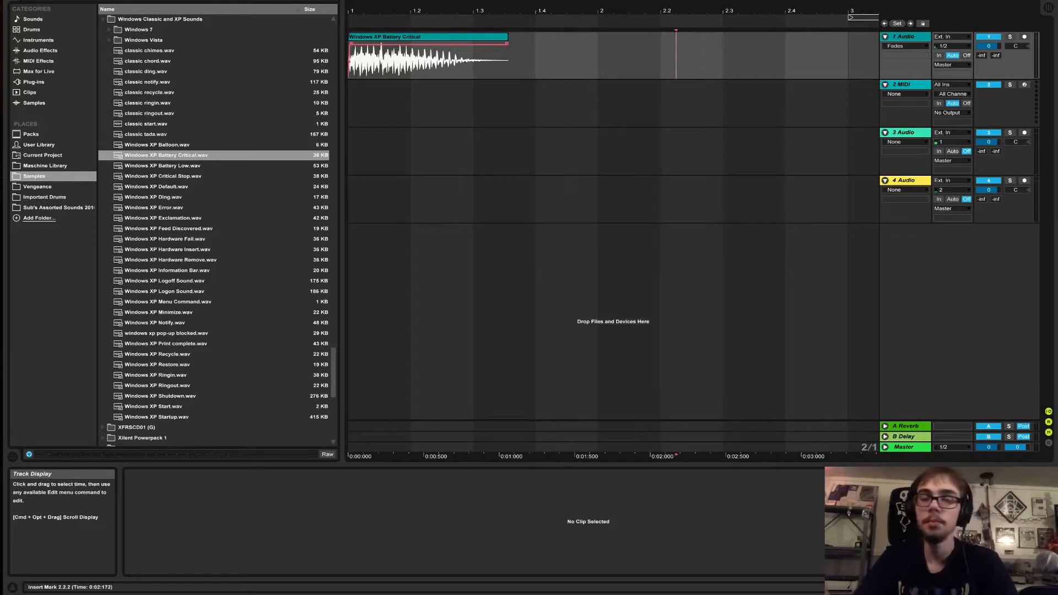
{"action": "right_click", "coordinate": [677, 75]}
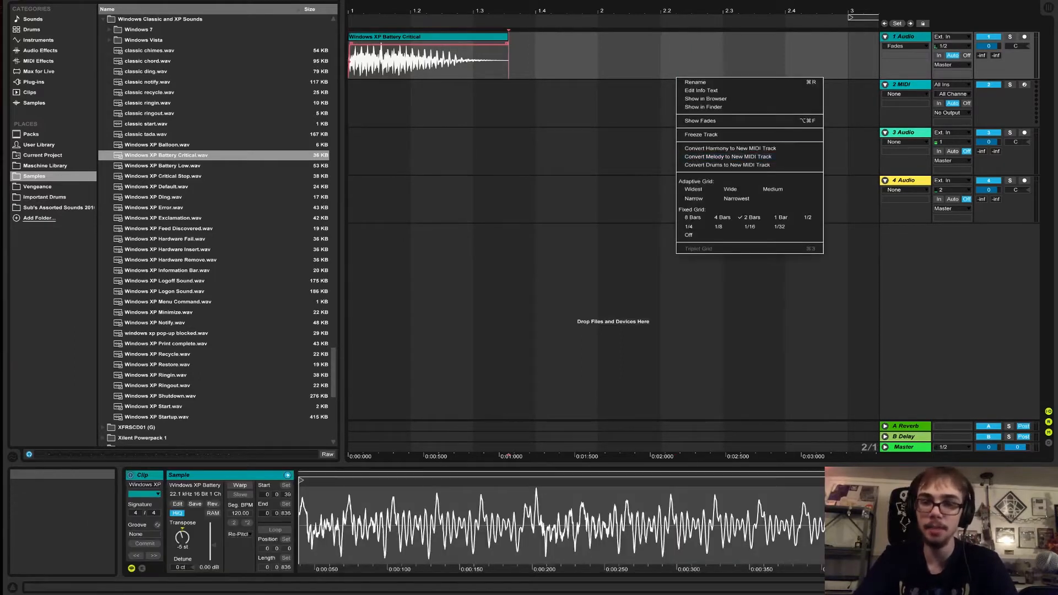
{"action": "left_click", "coordinate": [809, 217]}
{"action": "right_click", "coordinate": [527, 52]}
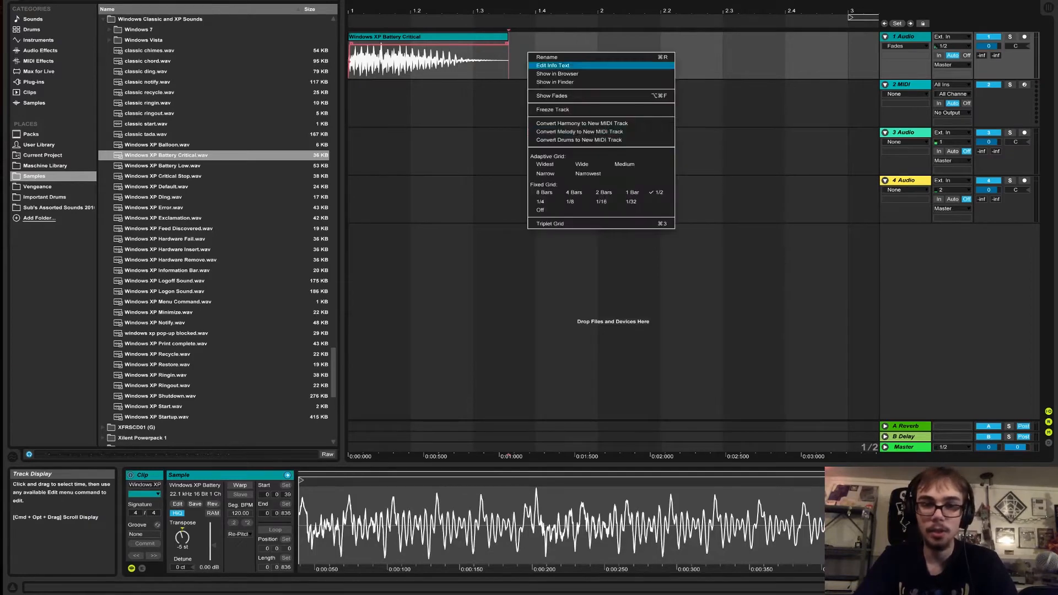
{"action": "left_click", "coordinate": [543, 202]}
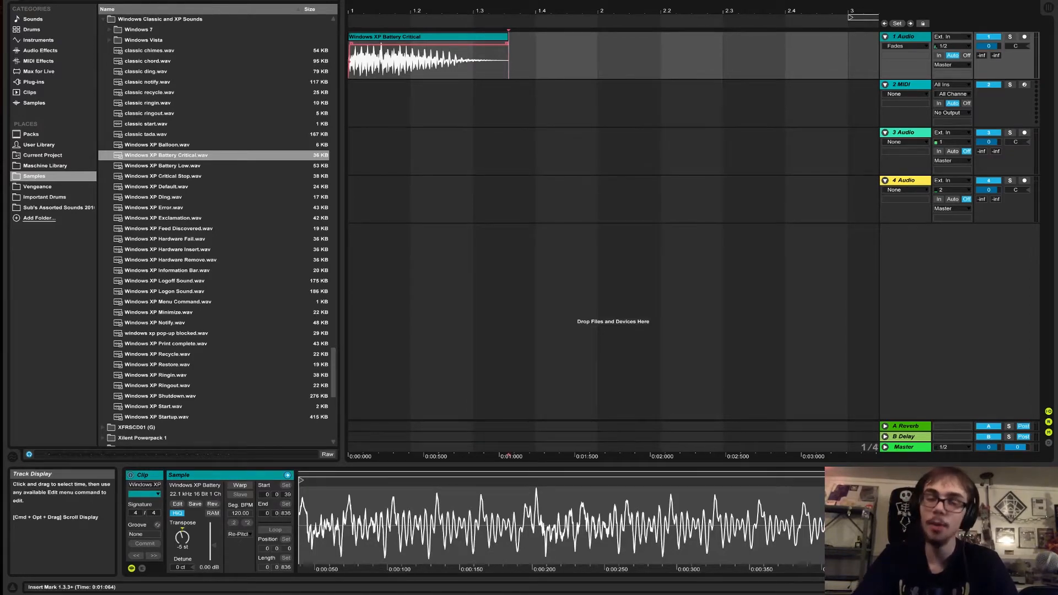
{"action": "right_click", "coordinate": [541, 49]}
{"action": "left_click", "coordinate": [568, 131]}
- Paste a copy of the Battery Critical clip at 1.2.3 and duplicate the resulting two-clip pattern at bar 2
{"action": "left_click", "coordinate": [447, 37]}
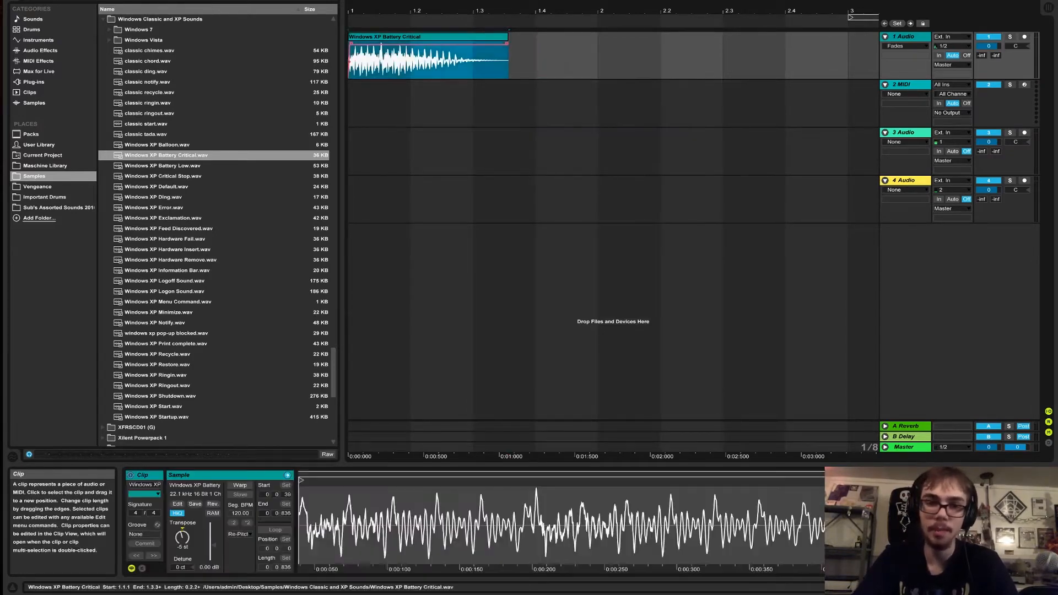
{"action": "left_click", "coordinate": [442, 62]}
{"action": "left_click_drag", "start_coordinate": [442, 11], "coordinate": [442, 5]}
{"action": "key", "text": "super+v"}
{"action": "left_click", "coordinate": [389, 37]}
{"action": "key", "text": "space"}
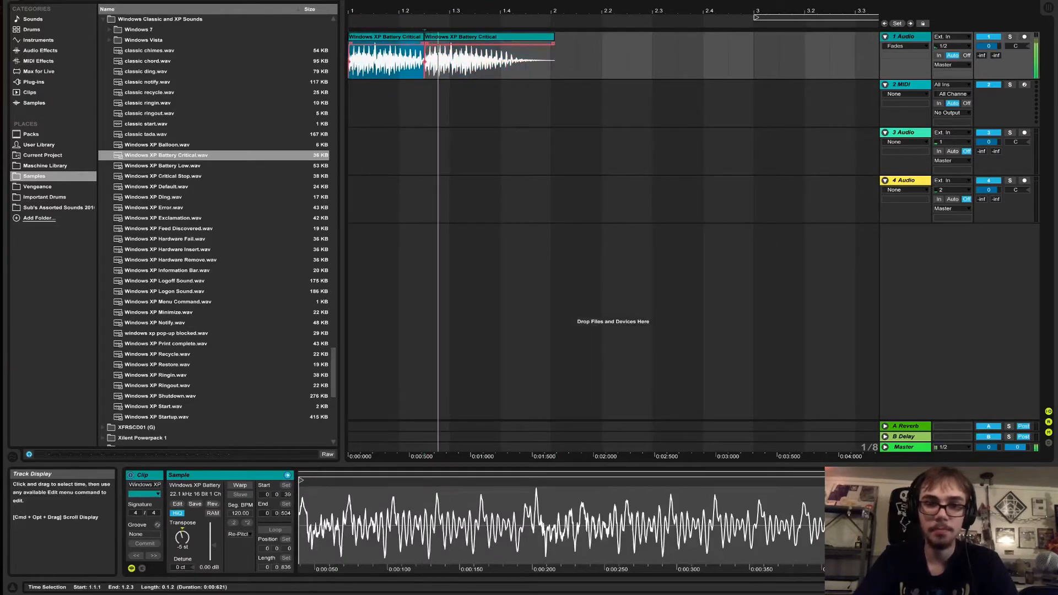
{"action": "key", "text": "super+a"}
{"action": "key", "text": "super+d"}
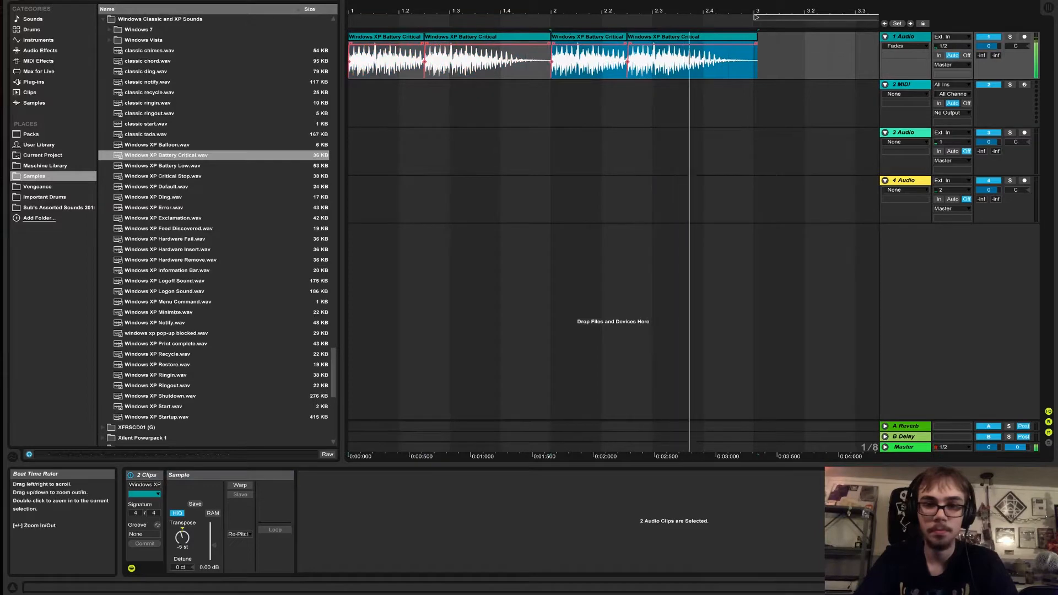
- Copy the audio from 1.3.1 to 1.4.1 to position 2.4.1 and transpose the pasted clip to -4 semitones
{"action": "left_click_drag", "start_coordinate": [451, 61], "coordinate": [500, 61]}
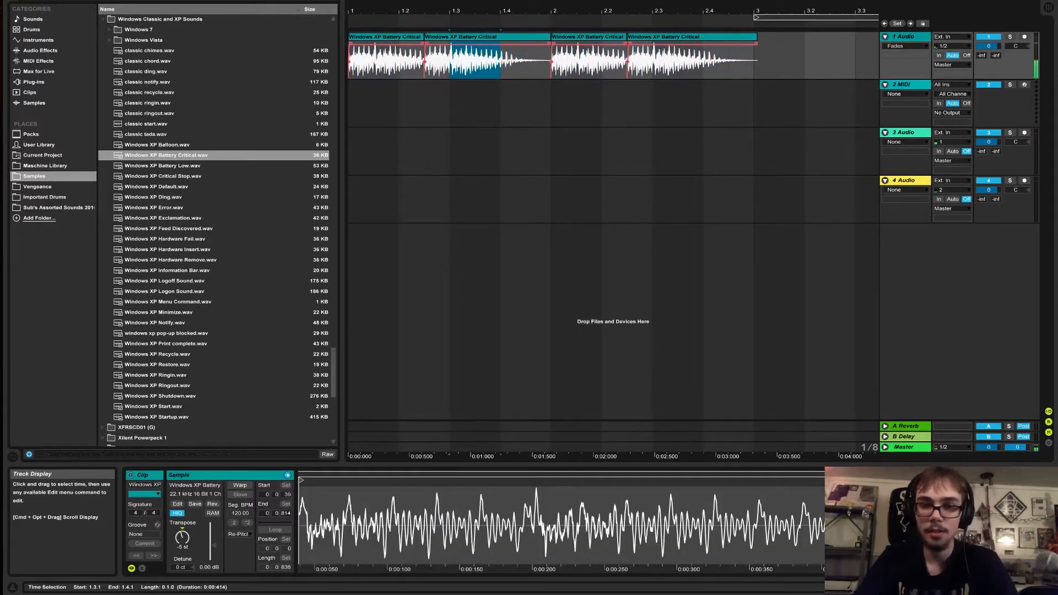
{"action": "left_click", "coordinate": [703, 104]}
{"action": "left_click", "coordinate": [703, 62]}
{"action": "key", "text": "super+v"}
{"action": "left_click_drag", "start_coordinate": [182, 538], "coordinate": [182, 535]}
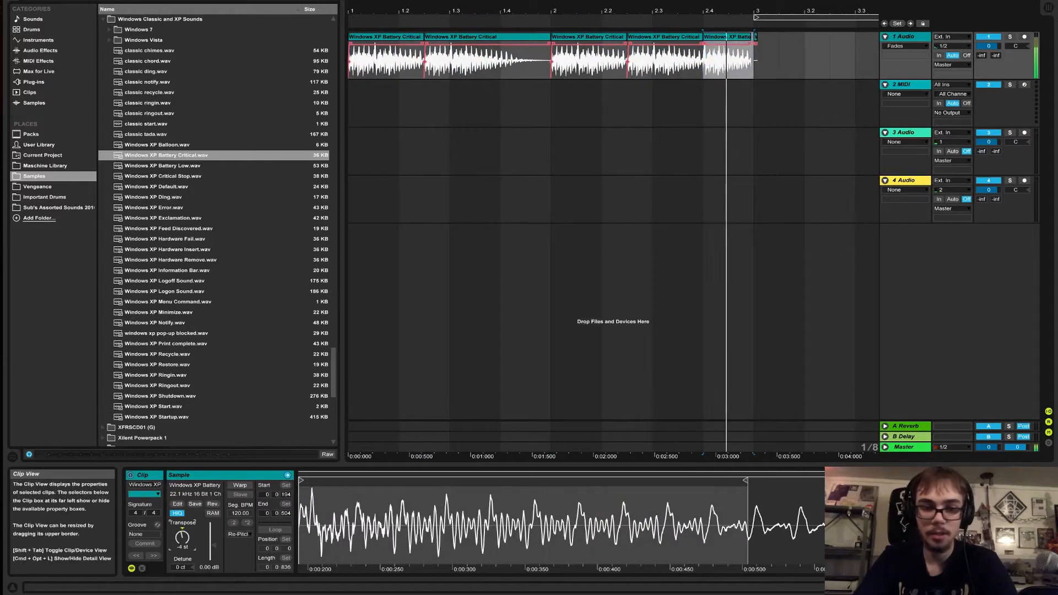
- Extend the transposed clip at 2.4.1 to end at bar 3, and check its fade-in at the clip boundary
{"action": "left_click", "coordinate": [755, 61]}
{"action": "left_click_drag", "start_coordinate": [751, 37], "coordinate": [754, 37]}
{"action": "key", "text": "space"}
{"action": "left_click_drag", "start_coordinate": [708, 11], "coordinate": [706, 72]}
{"action": "left_click", "coordinate": [672, 62]}
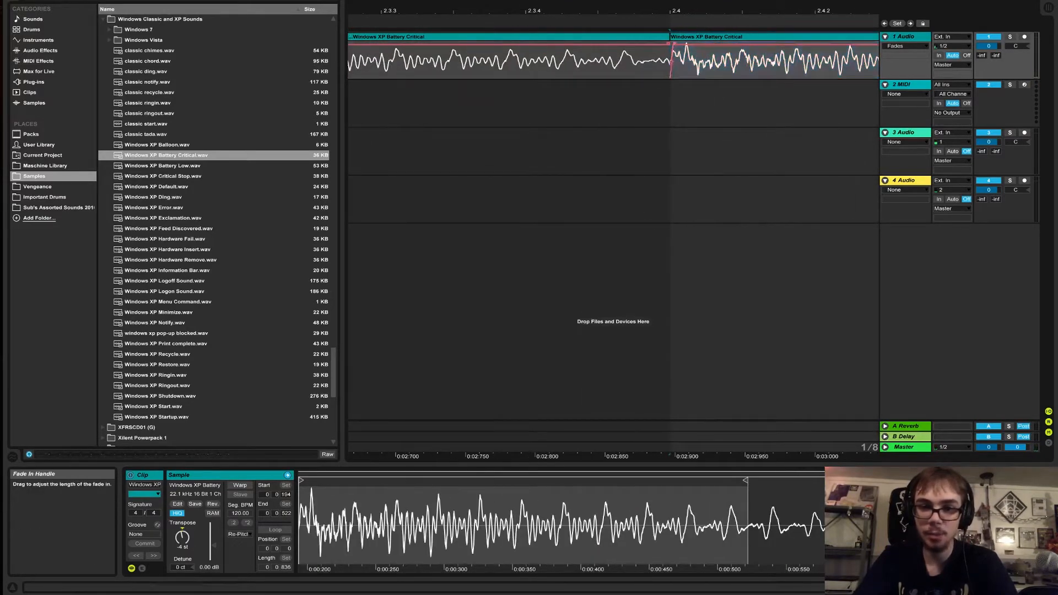
- Repeat the two-bar pattern at bar 3 and paste the resulting four-bar pattern at 5.1.1
{"action": "left_click_drag", "start_coordinate": [672, 12], "coordinate": [670, 1]}
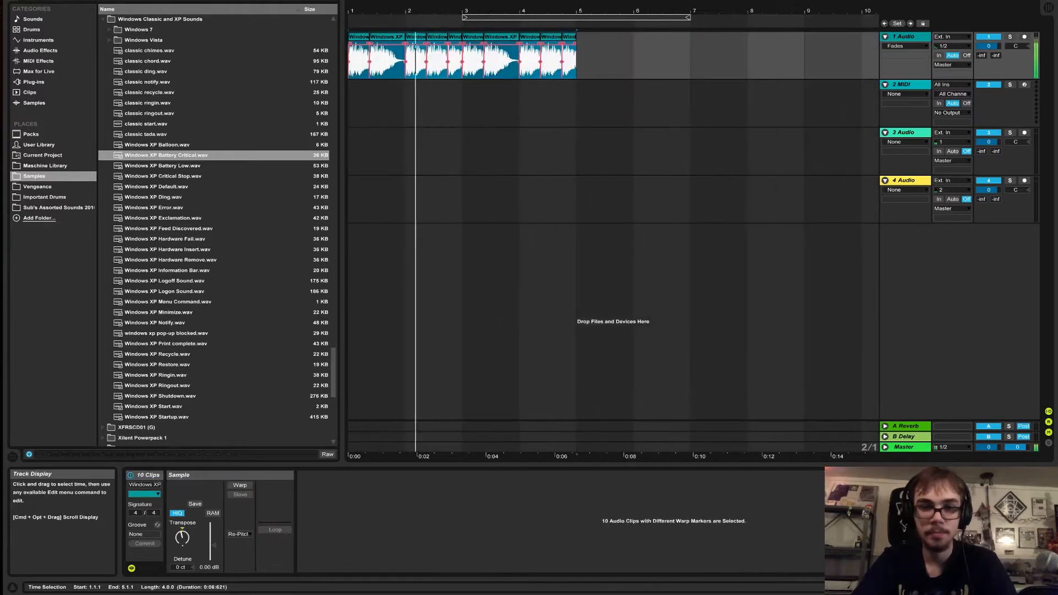
{"action": "left_click", "coordinate": [579, 61]}
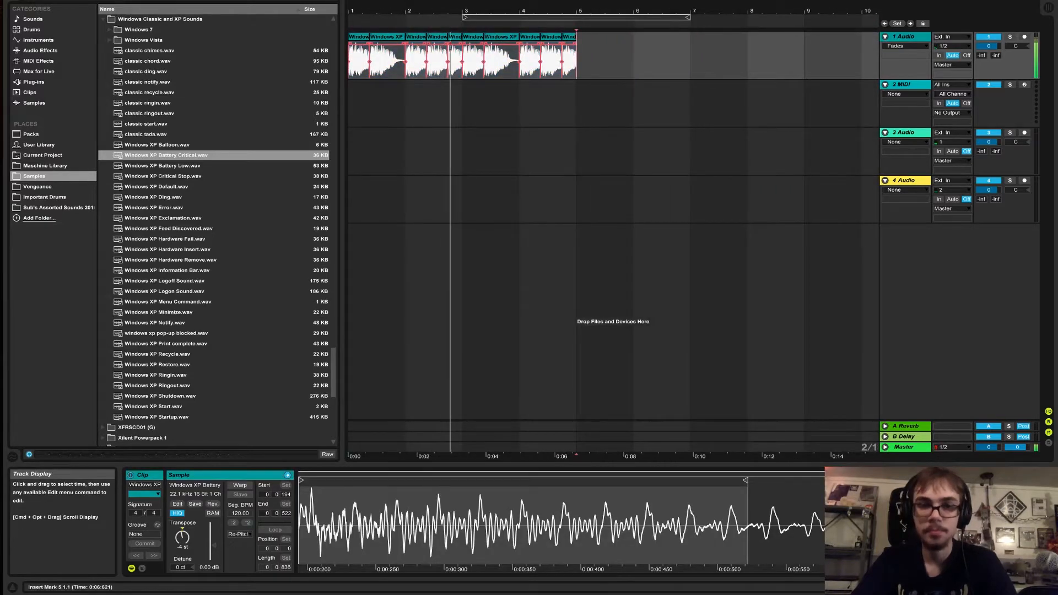
{"action": "key", "text": "super+v"}
{"action": "left_click_drag", "start_coordinate": [794, 11], "coordinate": [748, 13]}
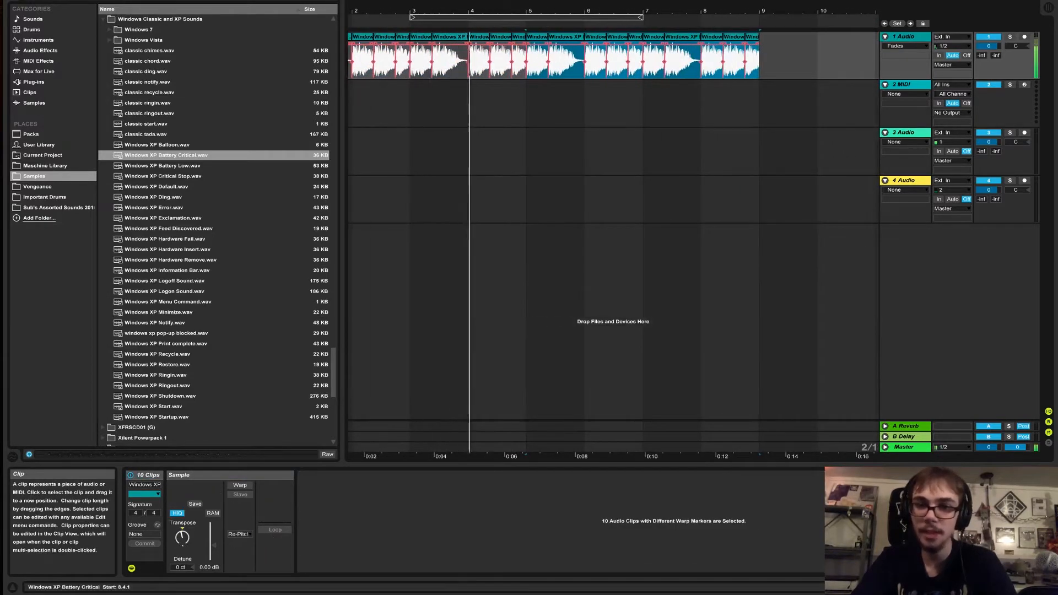
- Try transposing the two clips between 8.1.1 and 8.4.1 to -1 semitone
{"action": "left_click", "coordinate": [752, 37]}
{"action": "left_click_drag", "start_coordinate": [702, 64], "coordinate": [745, 64]}
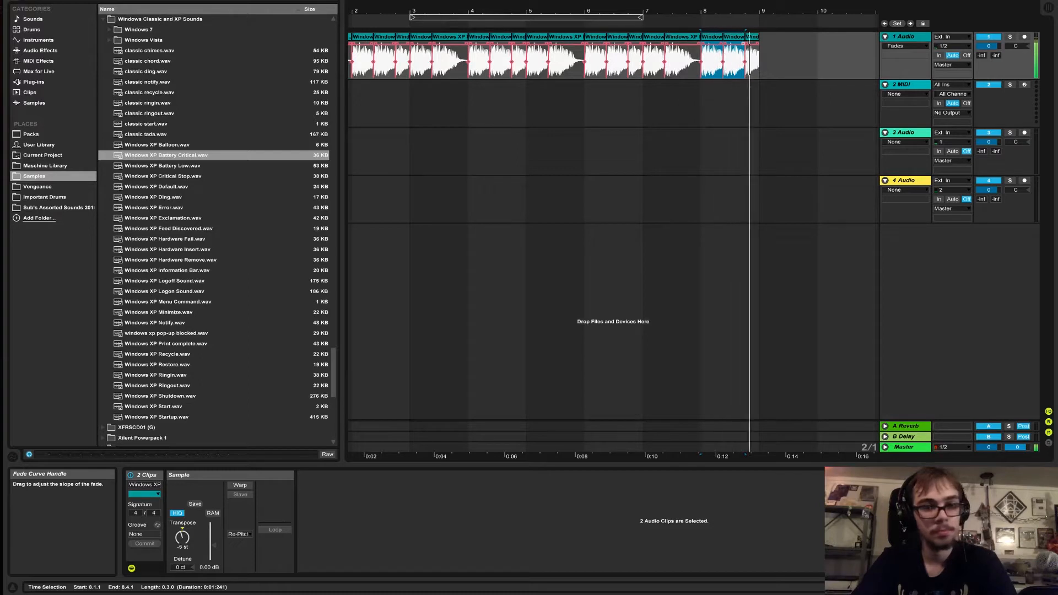
{"action": "key", "text": "space"}
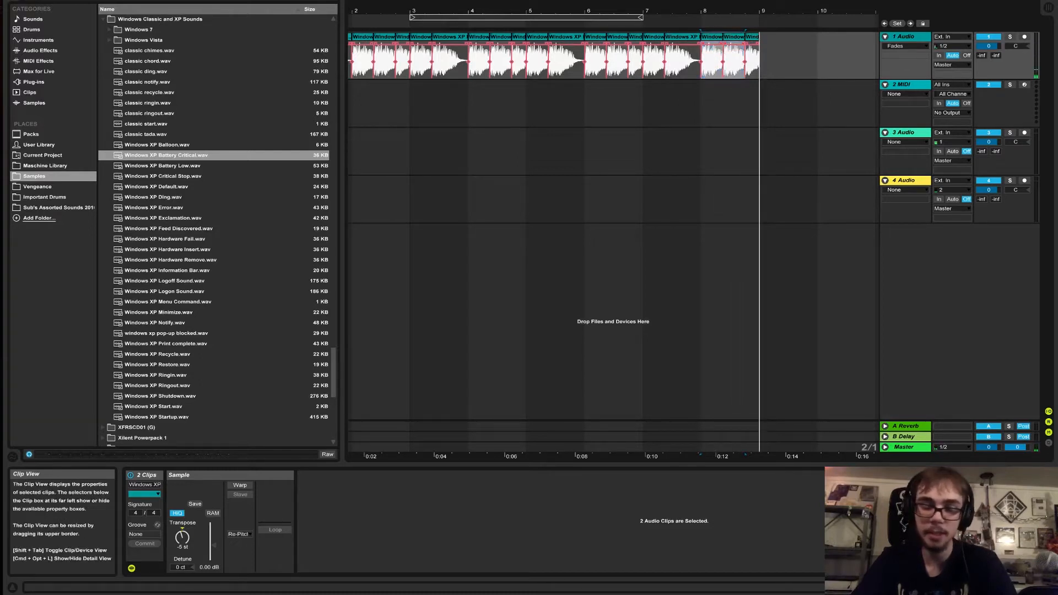
{"action": "key", "text": "space"}
{"action": "left_click_drag", "start_coordinate": [182, 538], "coordinate": [182, 527]}
{"action": "key", "text": "space"}
{"action": "key", "text": "space"}
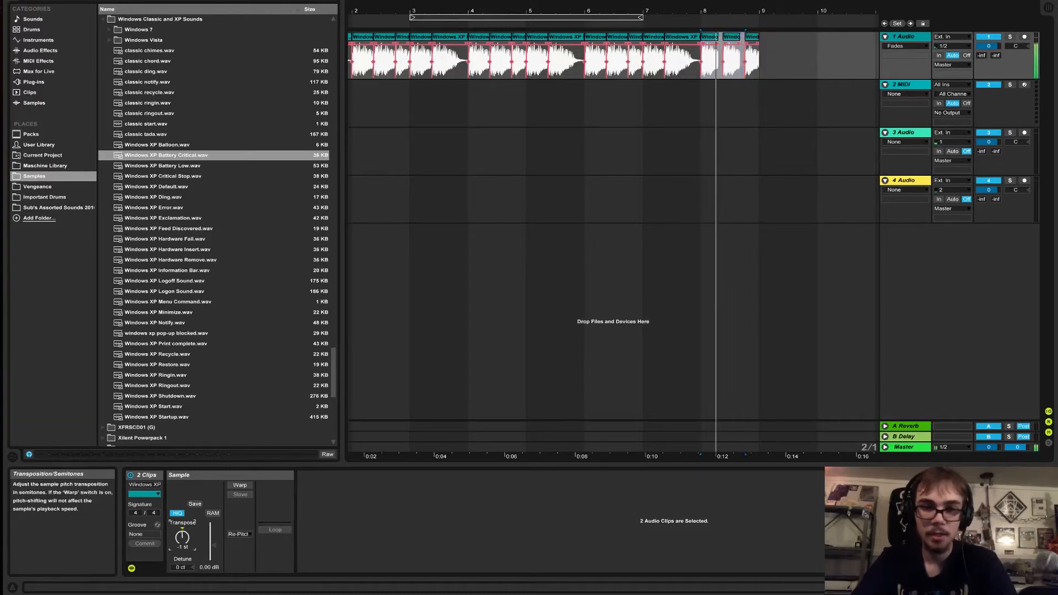
{"action": "left_click", "coordinate": [137, 0]}
{"action": "left_click", "coordinate": [119, 0]}
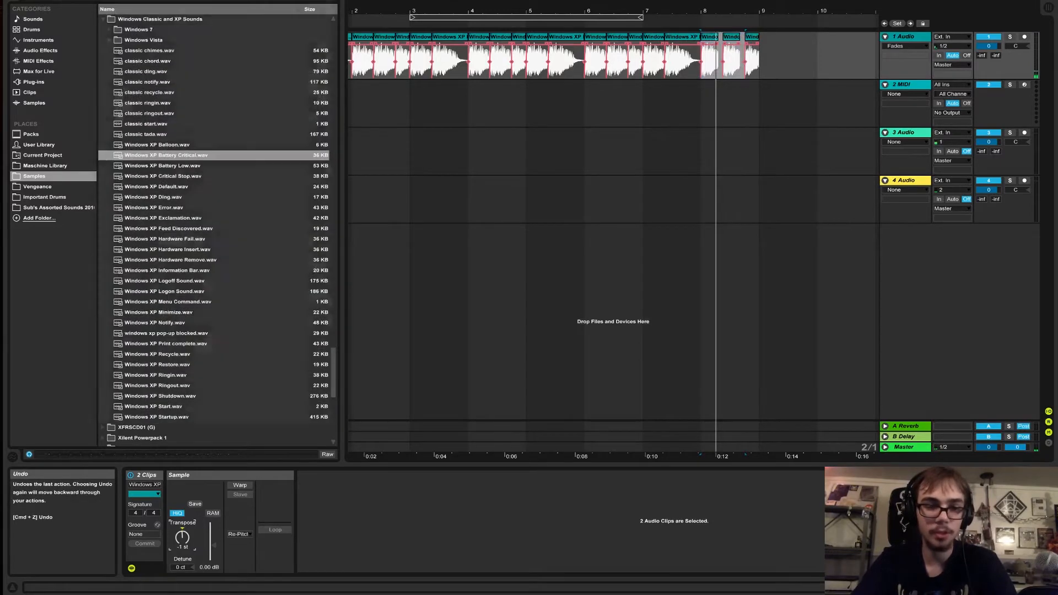
- Turn on warping for the two clips between 8.1.1 and 8.4.1, set their warp mode to Complex and adjust the transposition
{"action": "left_click", "coordinate": [240, 485]}
{"action": "left_click", "coordinate": [239, 534]}
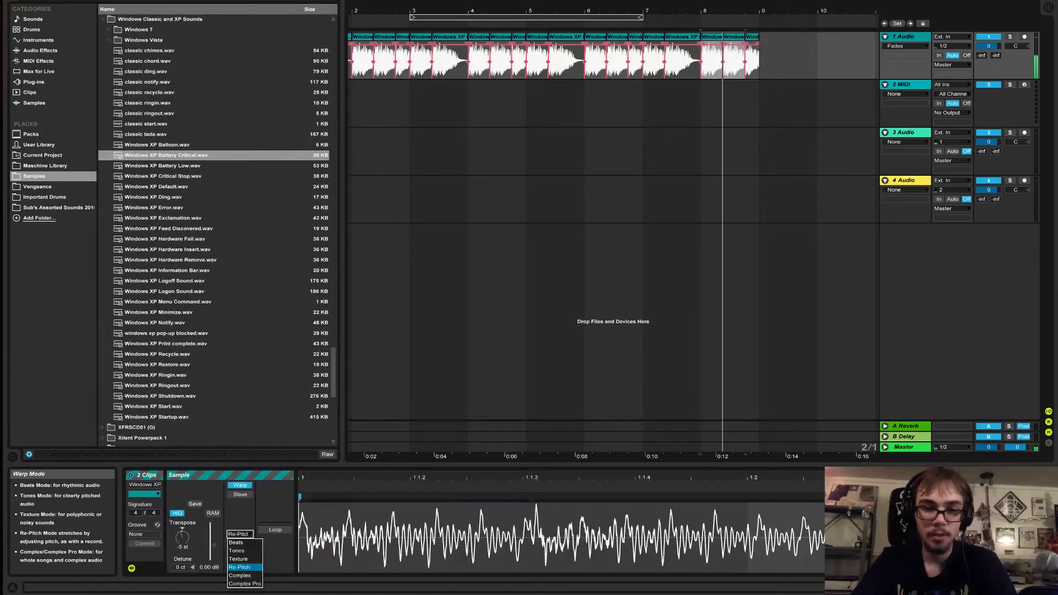
{"action": "left_click", "coordinate": [240, 575]}
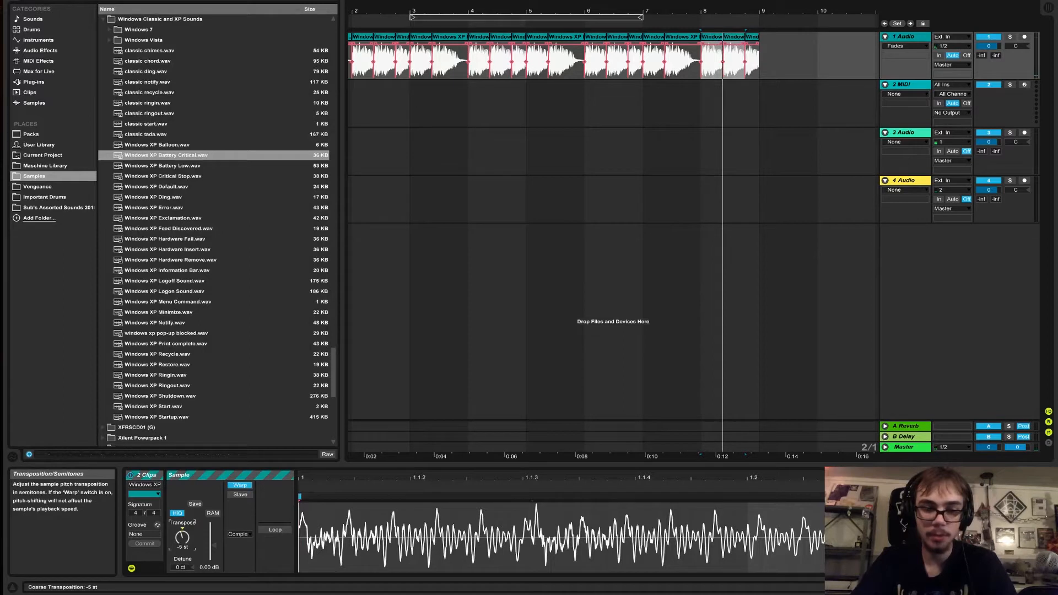
{"action": "key", "text": "space"}
{"action": "mouse_move", "coordinate": [182, 537]}
{"action": "left_mouse_down"}
{"action": "mouse_move", "coordinate": [183, 526]}
{"action": "mouse_move", "coordinate": [183, 541]}
{"action": "left_mouse_up"}
- Play back the arrangement repeatedly to check the pitch and rhythm of the bass pattern
{"action": "key", "text": "space"}
{"action": "key", "text": "space"}
{"action": "key", "text": "space"}
{"action": "key", "text": "space"}
{"action": "key", "text": "space"}
{"action": "key", "text": "space"}
{"action": "key", "text": "space"}
{"action": "key", "text": "space"}
{"action": "key", "text": "space"}
{"action": "key", "text": "space"}
{"action": "key", "text": "space"}
{"action": "key", "text": "space"}
{"action": "left_click_drag", "start_coordinate": [606, 11], "coordinate": [607, 2]}
{"action": "key", "text": "space"}
{"action": "left_click", "coordinate": [352, 36]}
{"action": "key", "text": "space"}
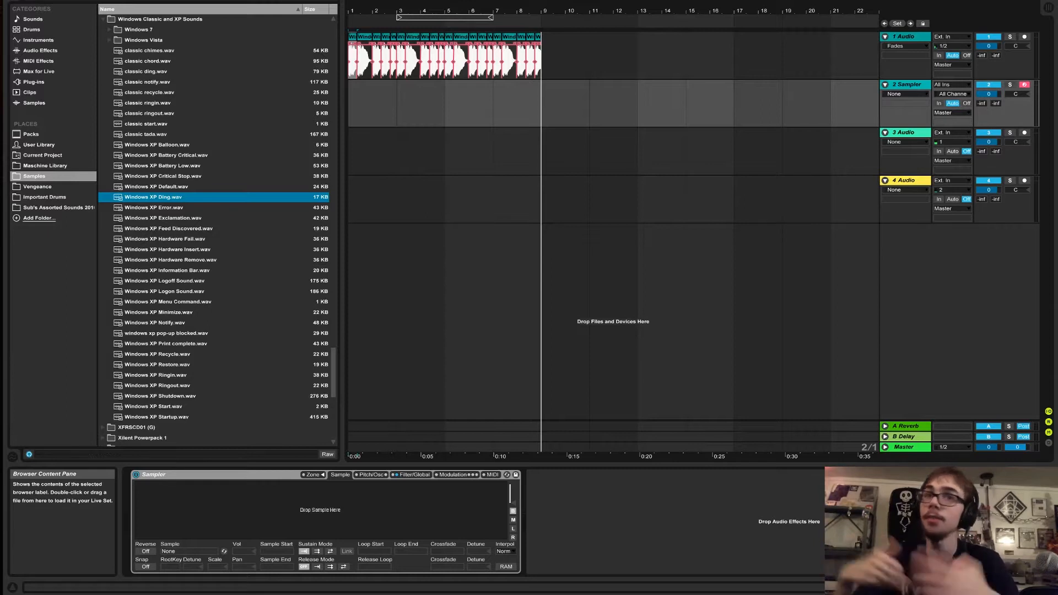
- Audition the Windows XP samples from Error to Print complete to find a sound for the Sampler
{"action": "key", "text": "Down"}
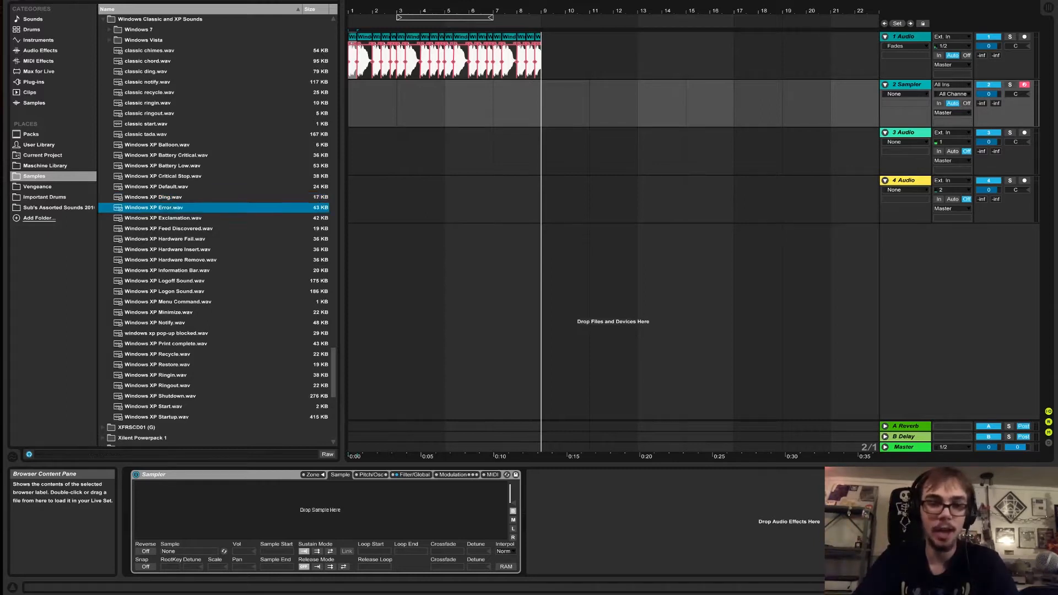
{"action": "key", "text": "Down"}
{"action": "key", "text": "Down"}
{"action": "key", "text": "Down"}
{"action": "key", "text": "Down"}
{"action": "key", "text": "Down"}
{"action": "key", "text": "Down"}
{"action": "key", "text": "Down"}
{"action": "key", "text": "Down"}
{"action": "key", "text": "Down"}
{"action": "key", "text": "Down"}
{"action": "key", "text": "Down"}
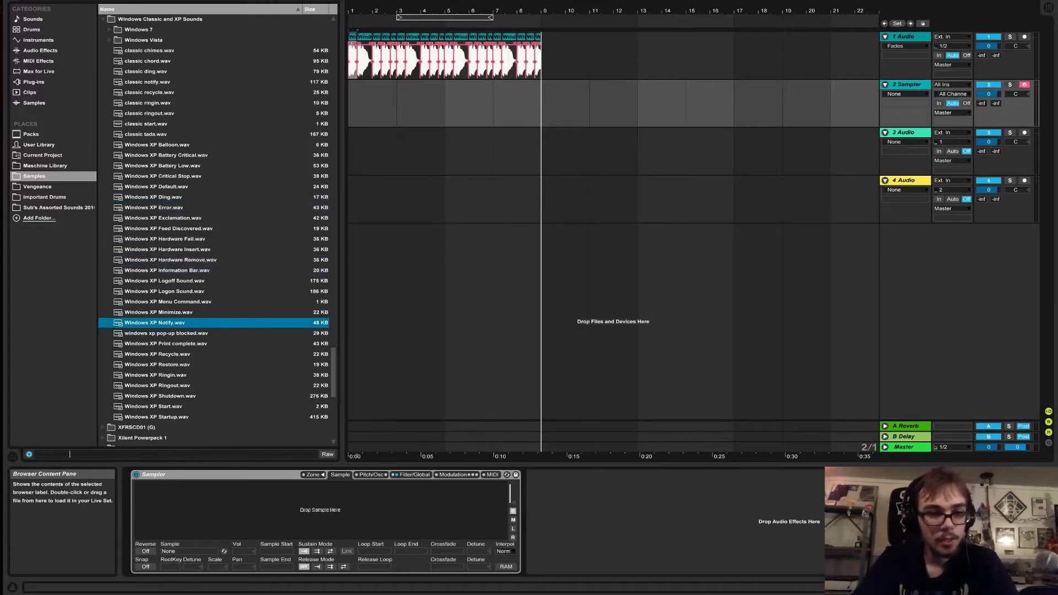
{"action": "key", "text": "Up"}
{"action": "key", "text": "Up"}
{"action": "key", "text": "Up"}
{"action": "key", "text": "Up"}
{"action": "key", "text": "Down"}
{"action": "key", "text": "Down"}
{"action": "key", "text": "Down"}
{"action": "key", "text": "Down"}
{"action": "key", "text": "Down"}
{"action": "key", "text": "Down"}
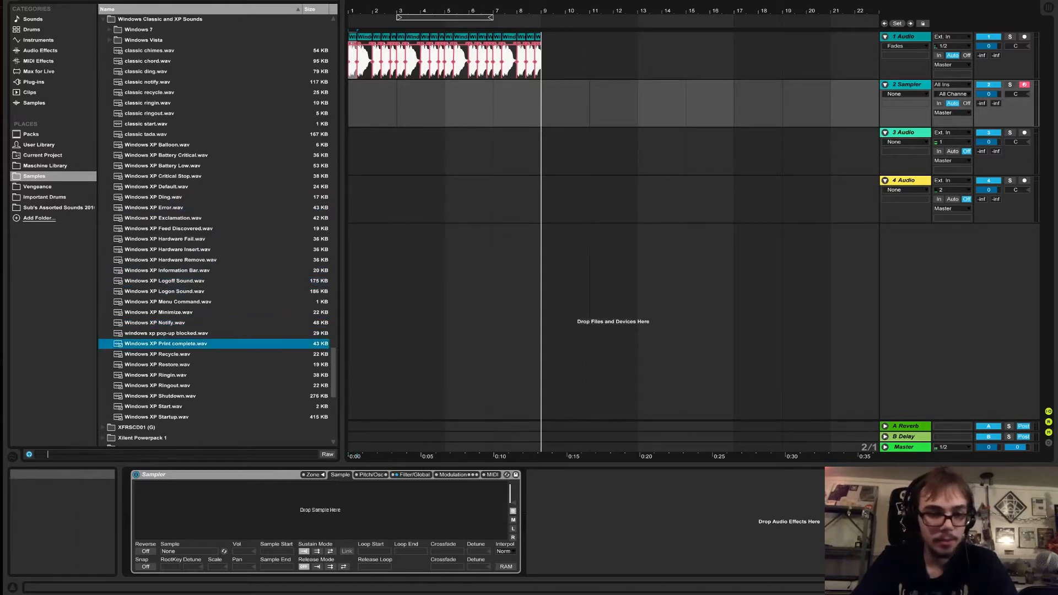
- Load Windows XP Recycle.wav into the Sampler and raise the sample's volume to 17 dB
{"action": "key", "text": "Down"}
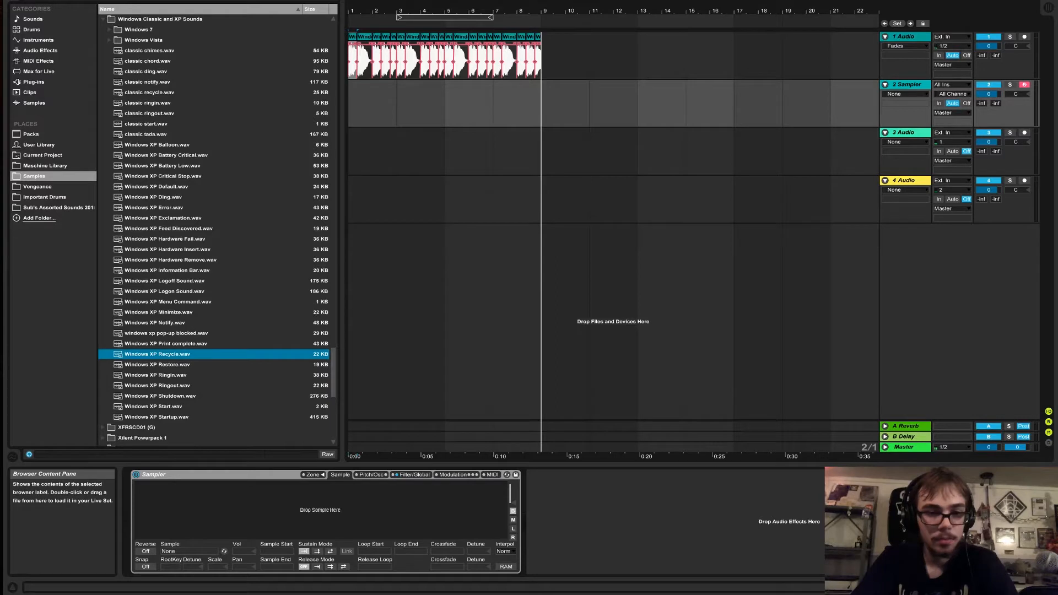
{"action": "key", "text": "Return"}
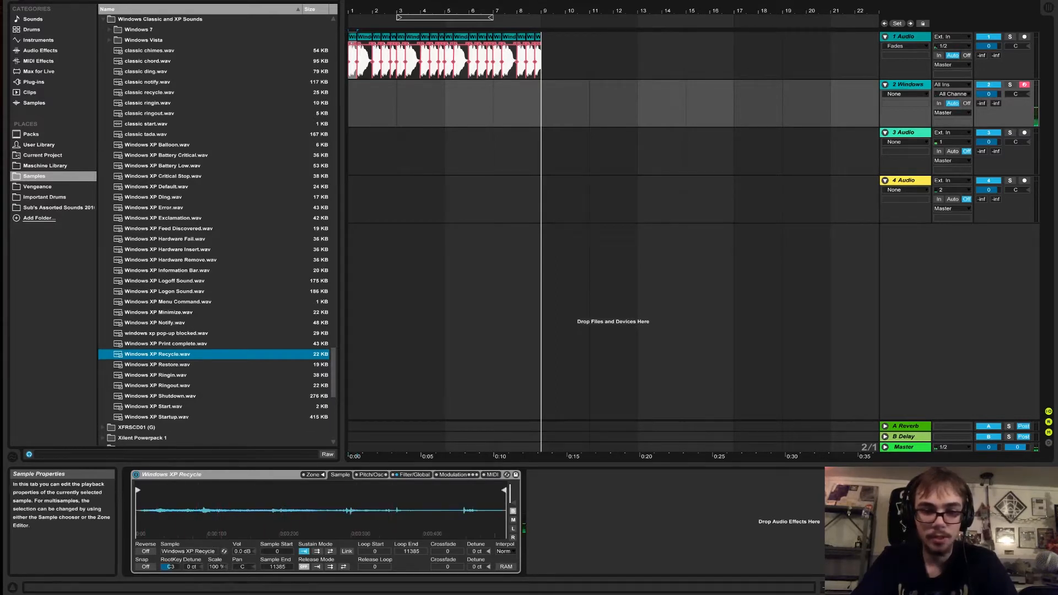
{"action": "right_click", "coordinate": [380, 509]}
{"action": "left_click", "coordinate": [419, 544]}
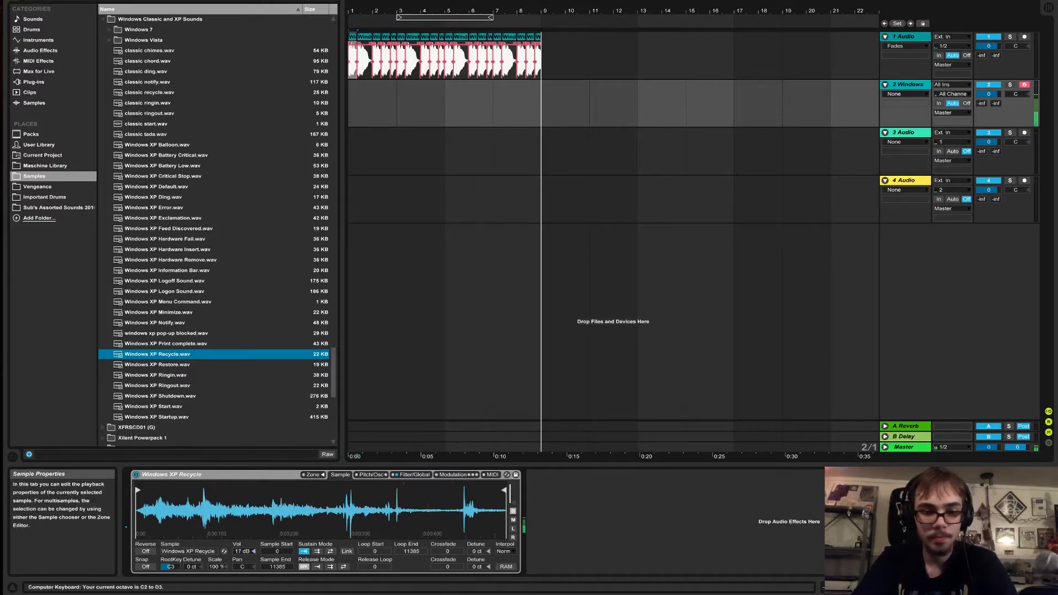
- Set the Recycle sample's start to 10060, at the last transient in the waveform
{"action": "left_click_drag", "start_coordinate": [138, 490], "coordinate": [446, 490]}
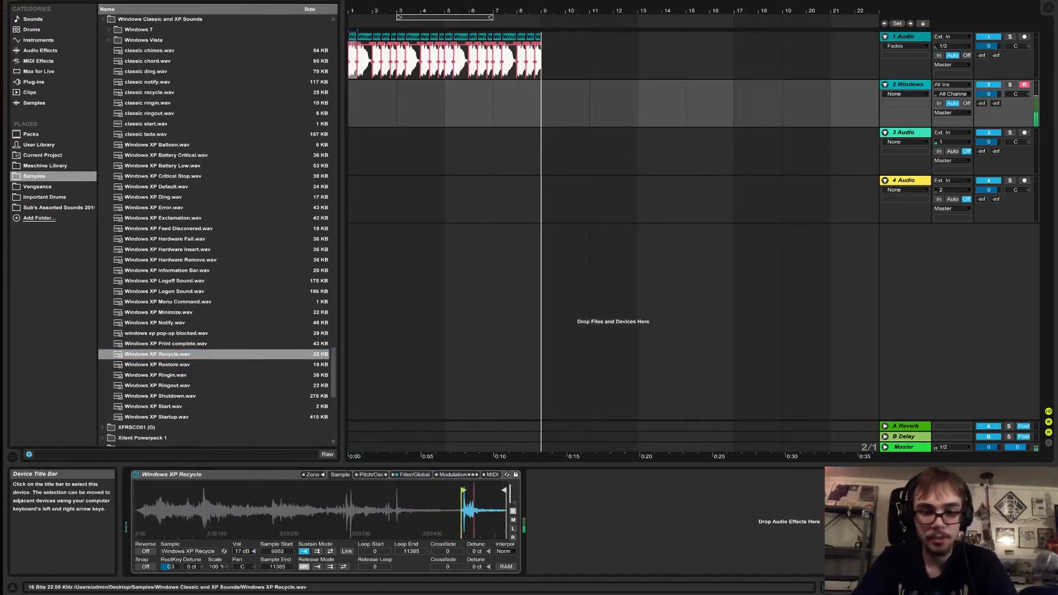
{"action": "left_click_drag", "start_coordinate": [349, 490], "coordinate": [477, 490]}
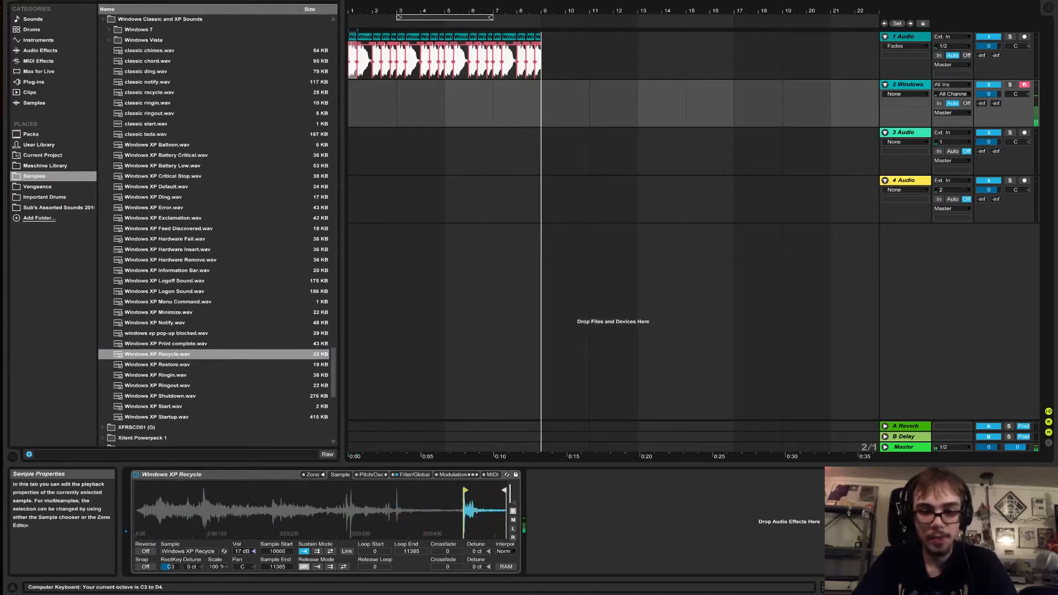
{"action": "left_click_drag", "start_coordinate": [465, 510], "coordinate": [465, 533]}
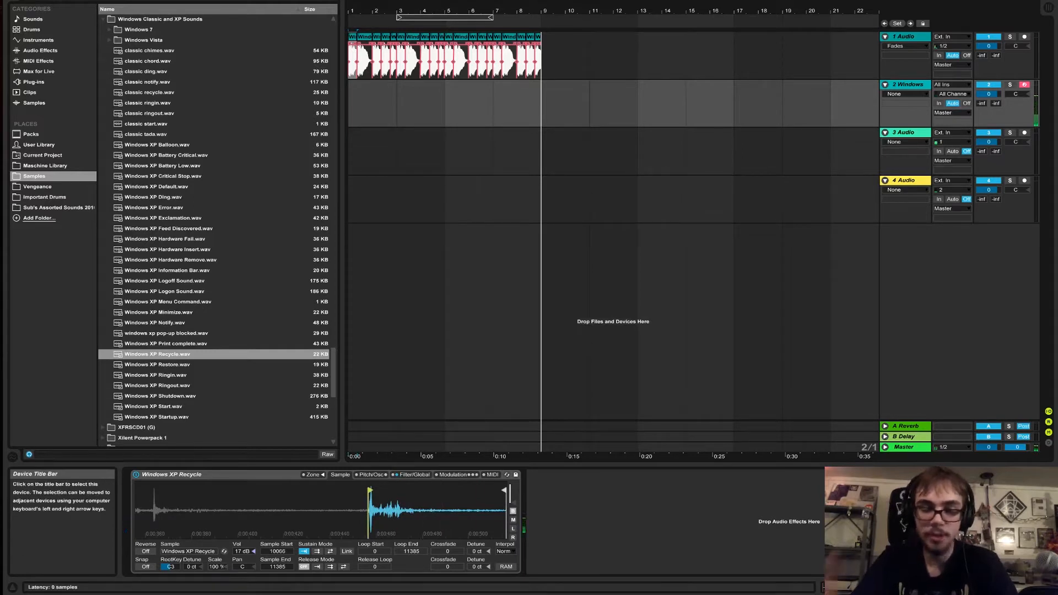
- Set the Sampler's volume envelope release to 1.00 ms and its voices to 1
{"action": "left_click", "coordinate": [414, 475]}
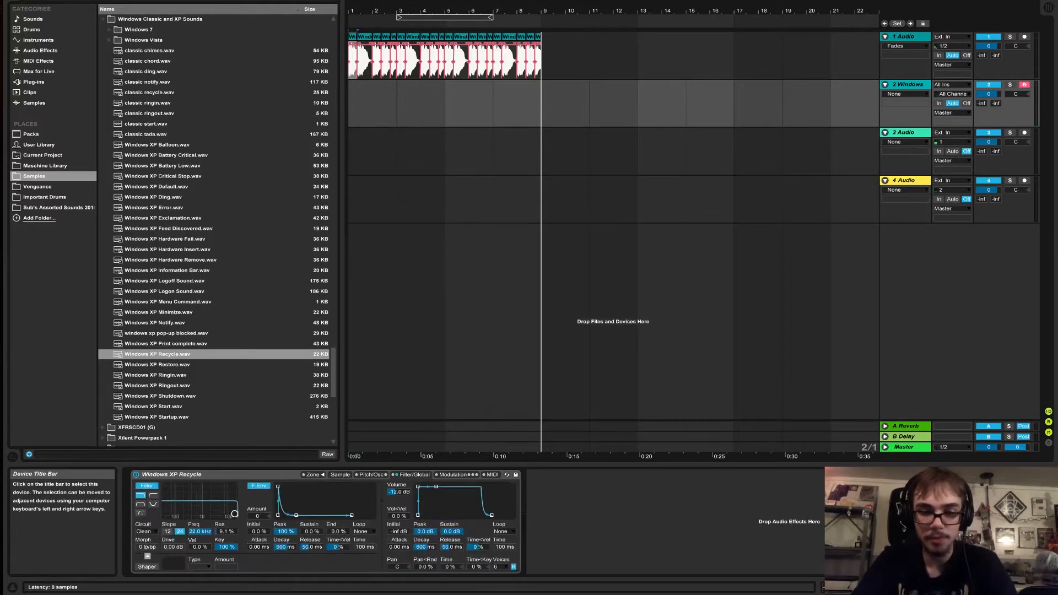
{"action": "left_click", "coordinate": [451, 547]}
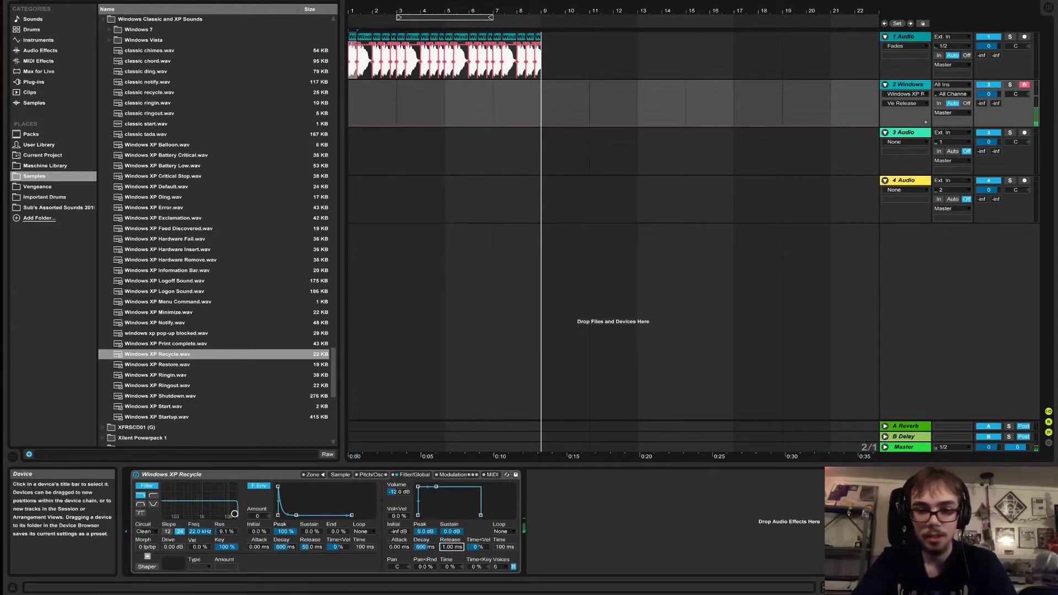
{"action": "left_click", "coordinate": [499, 567]}
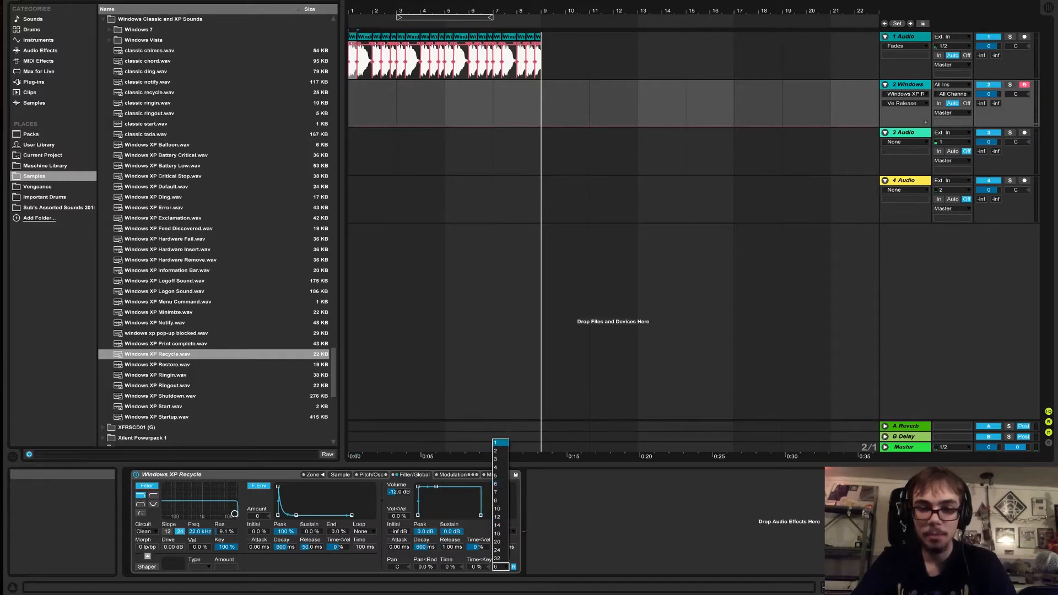
{"action": "left_click", "coordinate": [500, 442]}
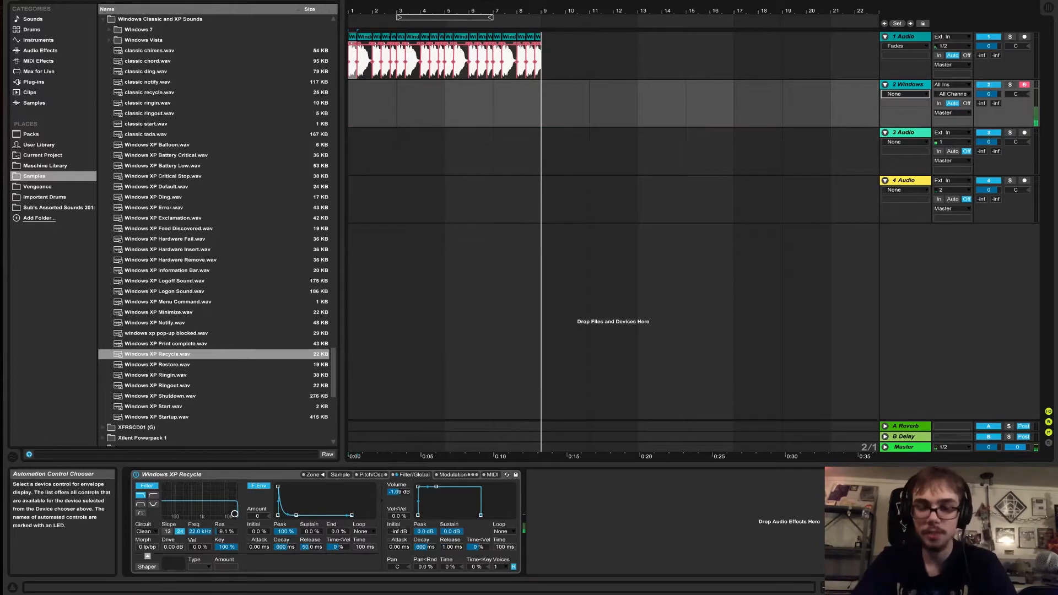
- Create an empty MIDI clip from 1.1.1 to 5.1.1 on the Sampler track and add a D3 note at its start
{"action": "left_click_drag", "start_coordinate": [349, 105], "coordinate": [445, 104]}
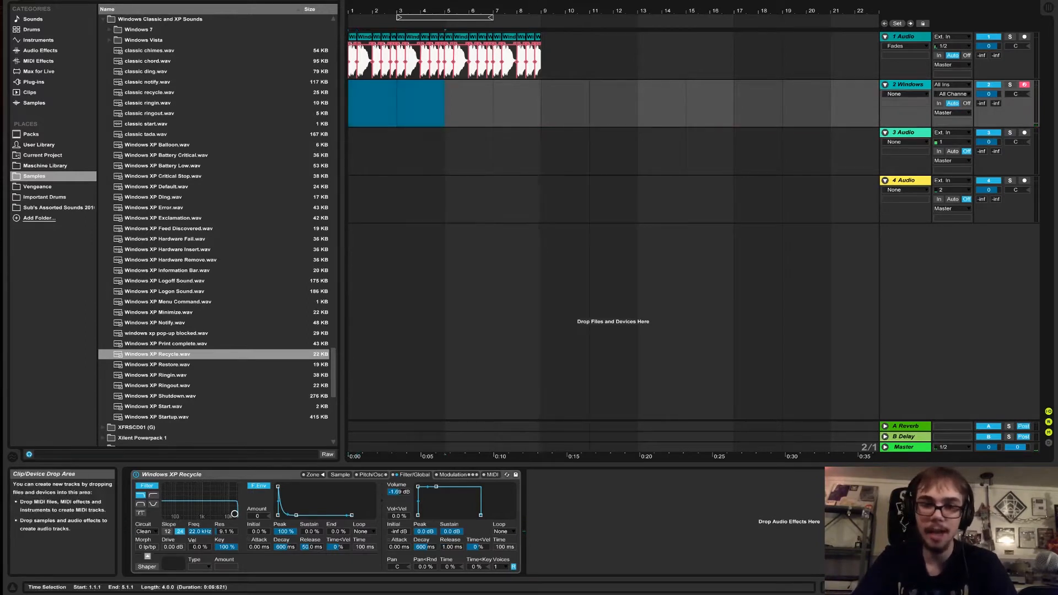
{"action": "right_click", "coordinate": [403, 103]}
{"action": "left_click", "coordinate": [429, 164]}
{"action": "double_click", "coordinate": [420, 85]}
{"action": "double_click", "coordinate": [283, 542]}
- Play the D3 note with the bass pattern and lower the Sampler track's volume to -1.4 dB
{"action": "key", "text": "space"}
{"action": "left_click_drag", "start_coordinate": [989, 94], "coordinate": [989, 98]}
{"action": "left_click", "coordinate": [282, 542]}
{"action": "key", "text": "space"}
{"action": "key", "text": "space"}
{"action": "key", "text": "space"}
{"action": "key", "text": "space"}
{"action": "key", "text": "space"}
{"action": "key", "text": "space"}
{"action": "key", "text": "space"}
{"action": "key", "text": "space"}
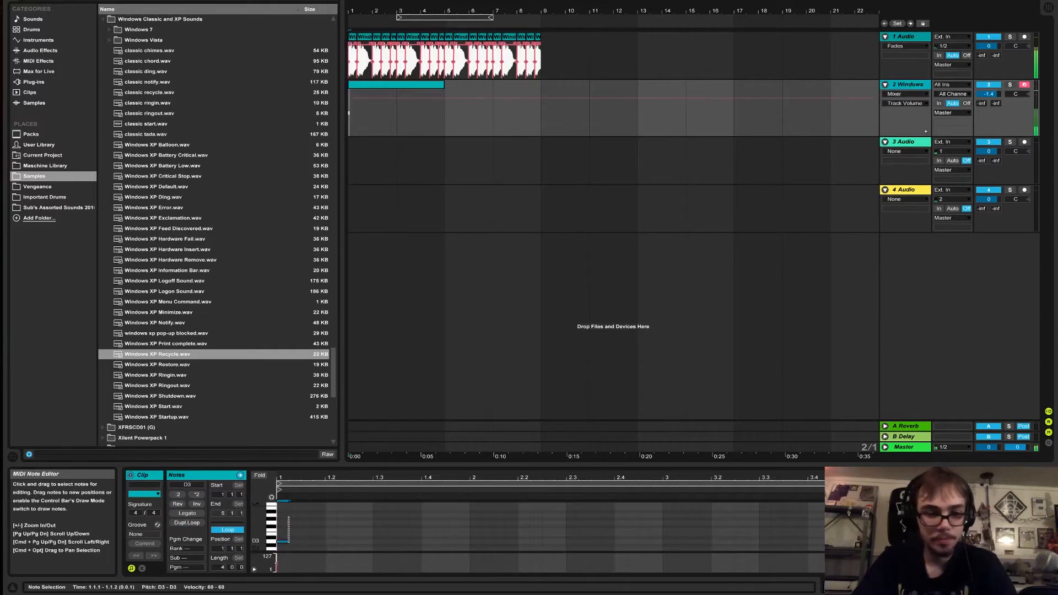
- Duplicate the D3 note repeatedly to build a rhythm through the four-bar clip, and change the note grid
{"action": "key", "text": "super+d"}
{"action": "key", "text": "super+d"}
{"action": "key", "text": "super+d"}
{"action": "key", "text": "super+d"}
{"action": "key", "text": "super+d"}
{"action": "key", "text": "super+d"}
{"action": "key", "text": "super+d"}
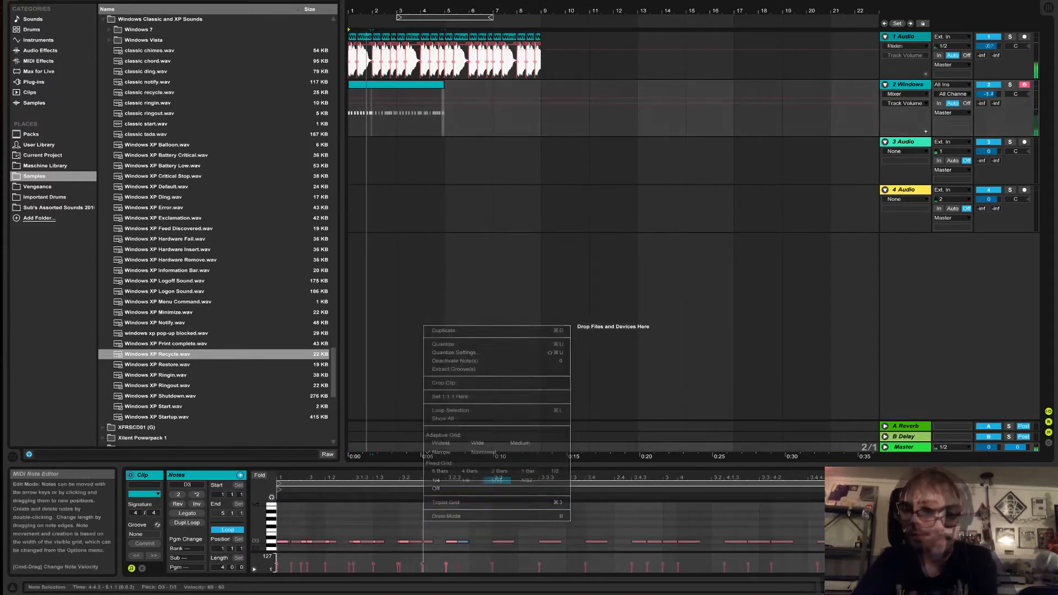
{"action": "right_click", "coordinate": [856, 543]}
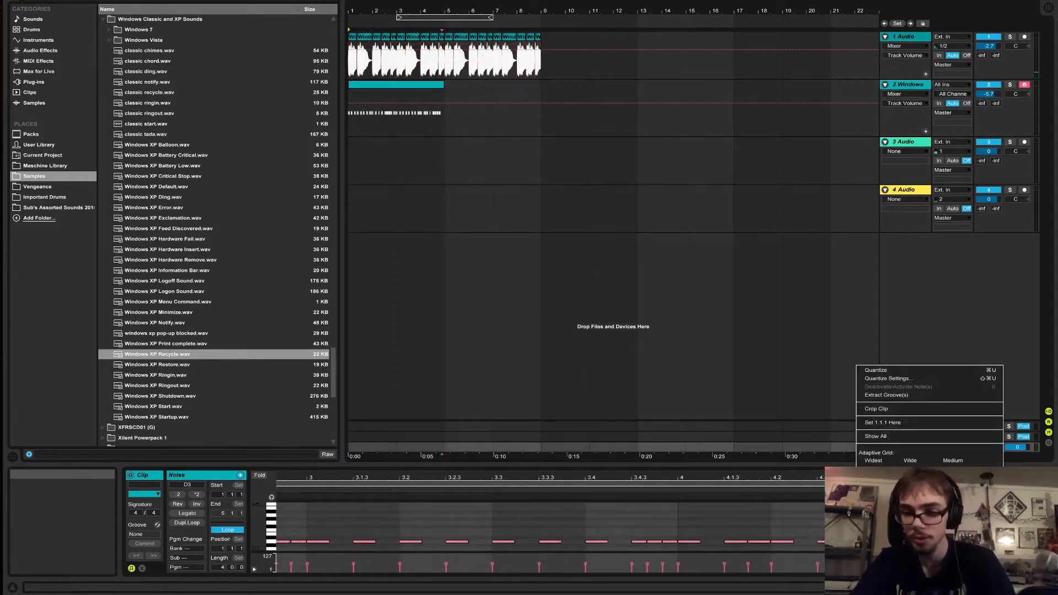
{"action": "left_click", "coordinate": [937, 515]}
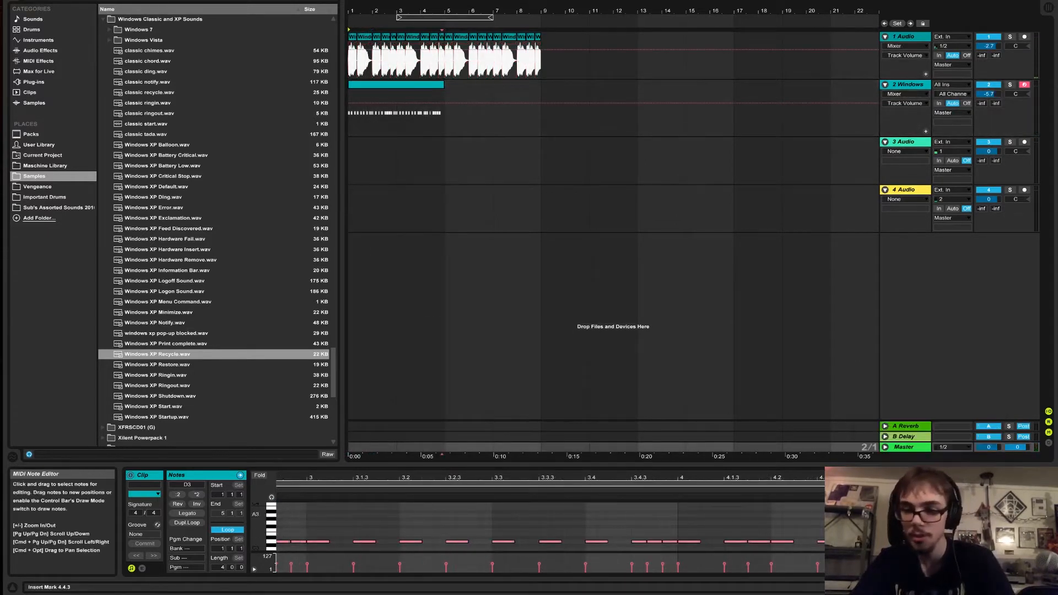
- Raise the note from 4.4.3 to 5.1.1 to F3 and play the clip with the bass pattern
{"action": "key", "text": "space"}
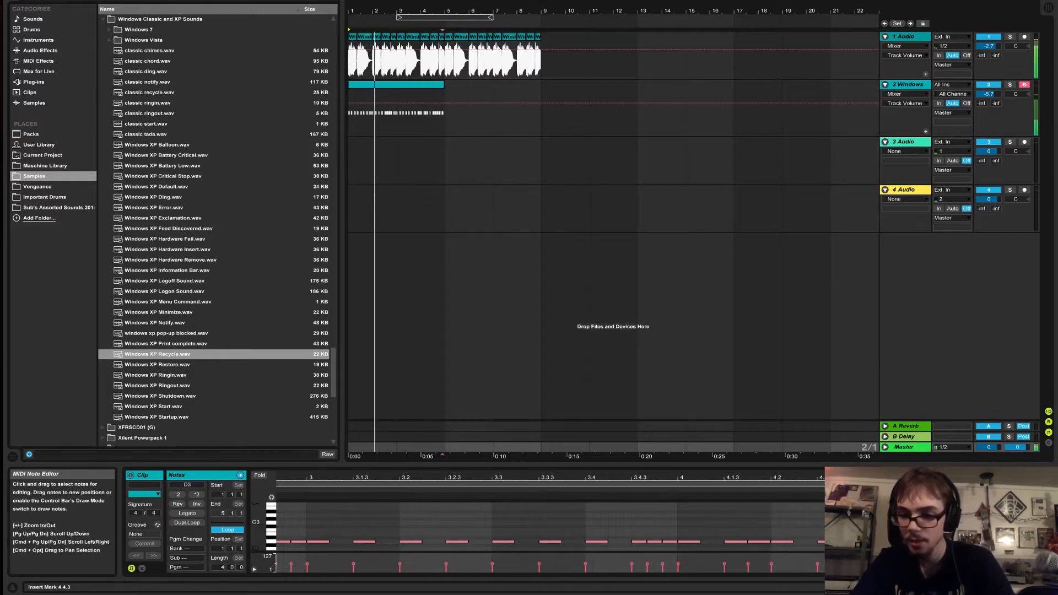
{"action": "key", "text": "space"}
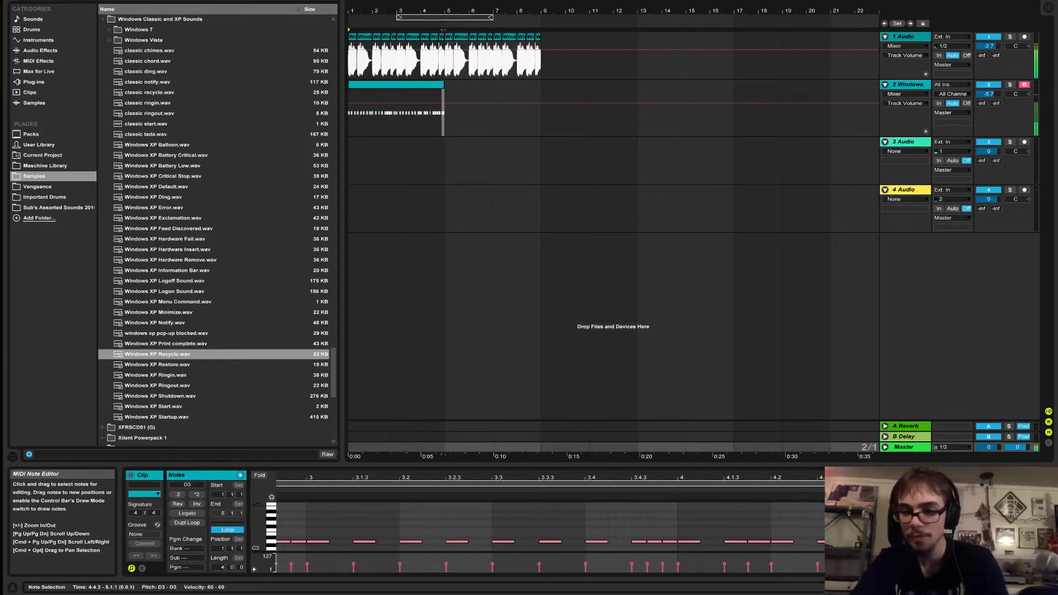
{"action": "left_click_drag", "start_coordinate": [1026, 542], "coordinate": [1040, 542]}
{"action": "key", "text": "Up"}
{"action": "key", "text": "Up"}
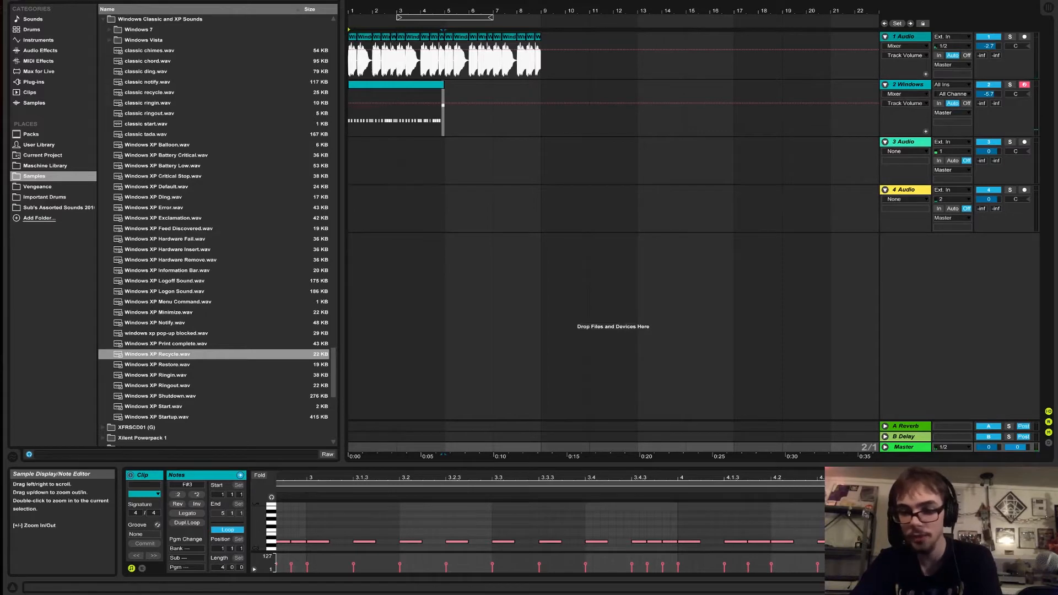
{"action": "key", "text": "space"}
{"action": "key", "text": "Down"}
{"action": "key", "text": "space"}
{"action": "key", "text": "space"}
{"action": "left_click", "coordinate": [430, 85]}
{"action": "key", "text": "space"}
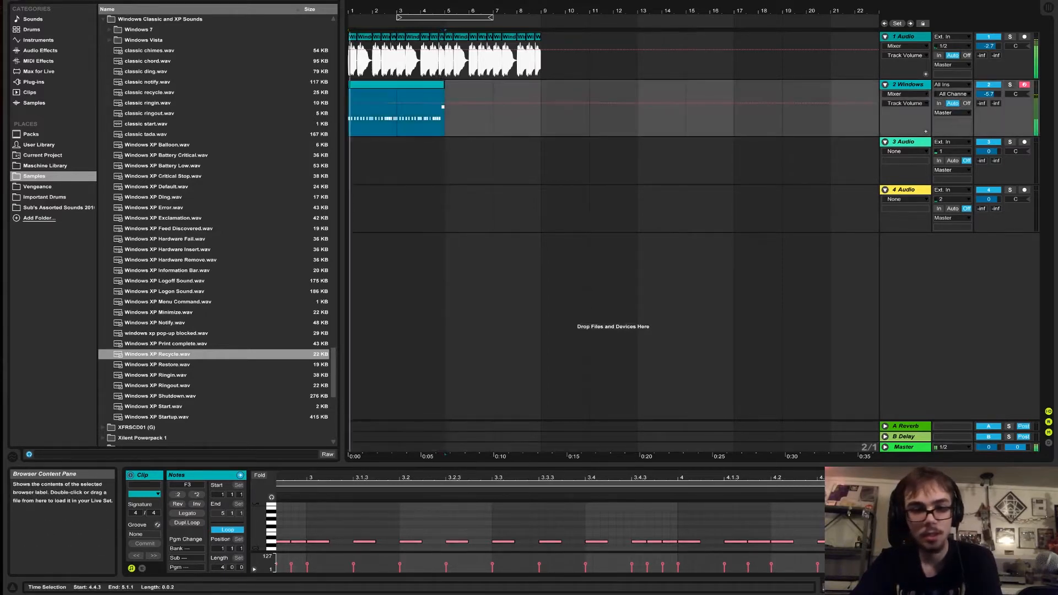
- Select the MIDI clip's looped content and extend the clip to end at bar 9
{"action": "right_click", "coordinate": [559, 485]}
{"action": "left_click", "coordinate": [543, 485]}
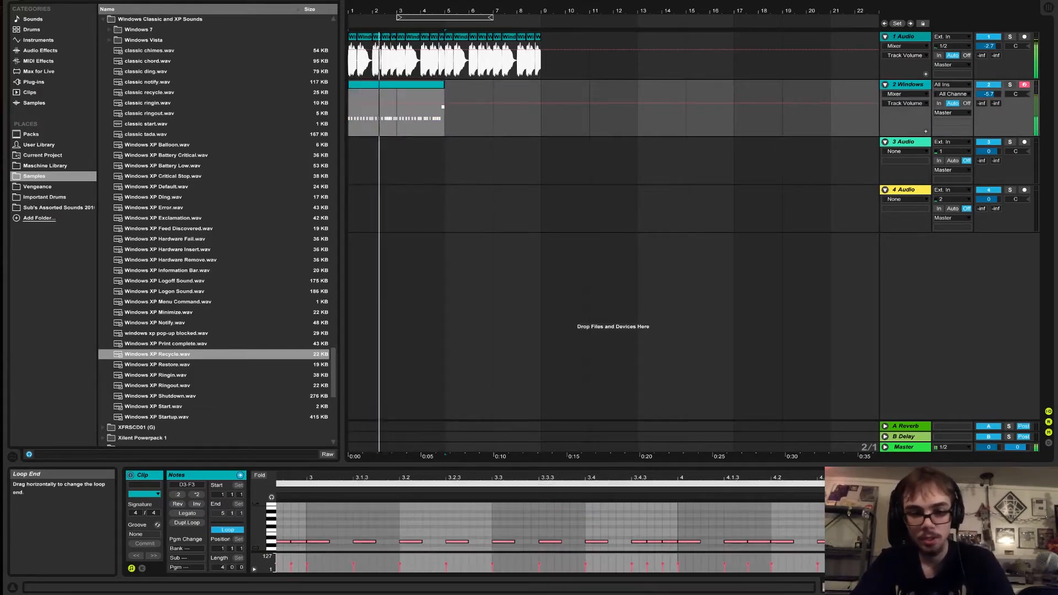
{"action": "left_click_drag", "start_coordinate": [443, 85], "coordinate": [541, 85]}
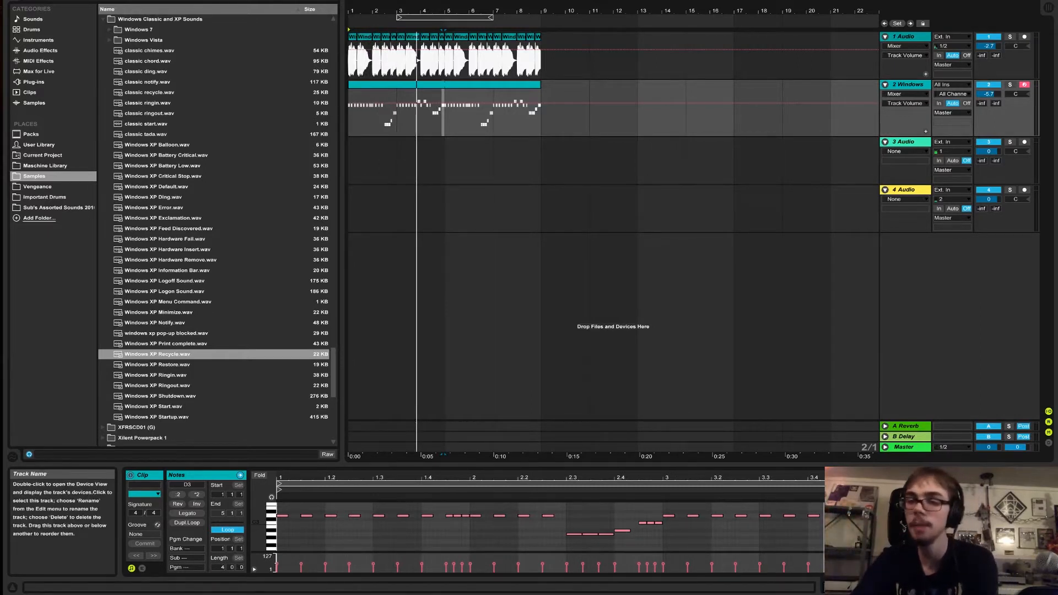
- Delete the two unused audio tracks 3 and 4
{"action": "left_click", "coordinate": [905, 142]}
{"action": "key", "text": "Delete"}
{"action": "key", "text": "Delete"}
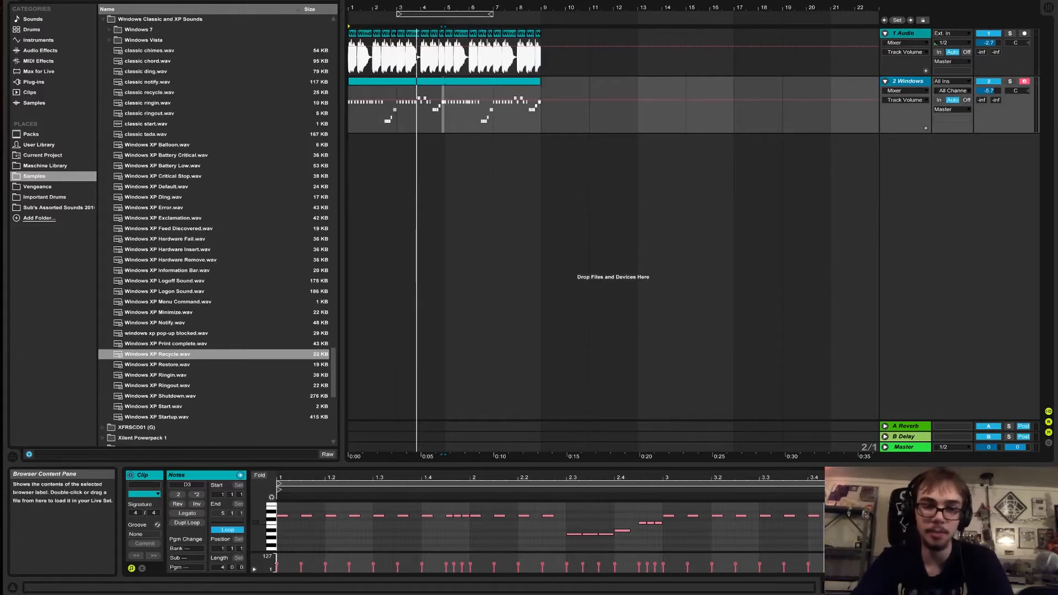
- Audition the samples from Windows XP Logon Sound up through the classic sounds to classic chimes
{"action": "left_click", "coordinate": [164, 292]}
{"action": "key", "text": "Up"}
{"action": "key", "text": "Up"}
{"action": "key", "text": "Up"}
{"action": "key", "text": "Up"}
{"action": "key", "text": "Up"}
{"action": "key", "text": "Up"}
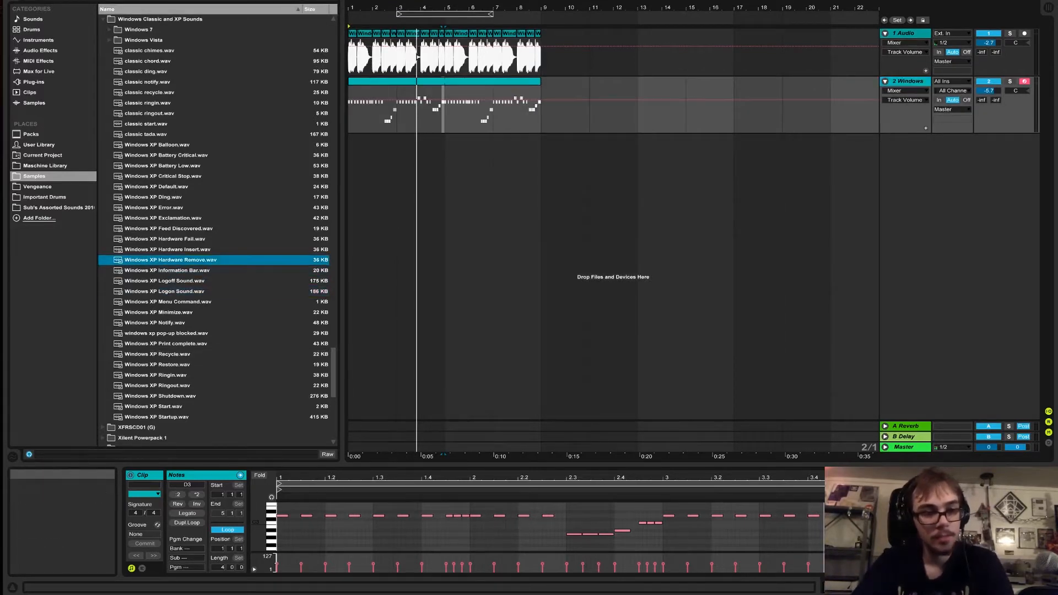
{"action": "key", "text": "Up"}
{"action": "key", "text": "Up"}
{"action": "key", "text": "Up"}
{"action": "key", "text": "Up"}
{"action": "key", "text": "Up"}
{"action": "key", "text": "Up"}
{"action": "key", "text": "Up"}
{"action": "key", "text": "Up"}
{"action": "key", "text": "Up"}
{"action": "key", "text": "Up"}
{"action": "key", "text": "Up"}
{"action": "key", "text": "Up"}
{"action": "key", "text": "Up"}
{"action": "key", "text": "Up"}
{"action": "key", "text": "Up"}
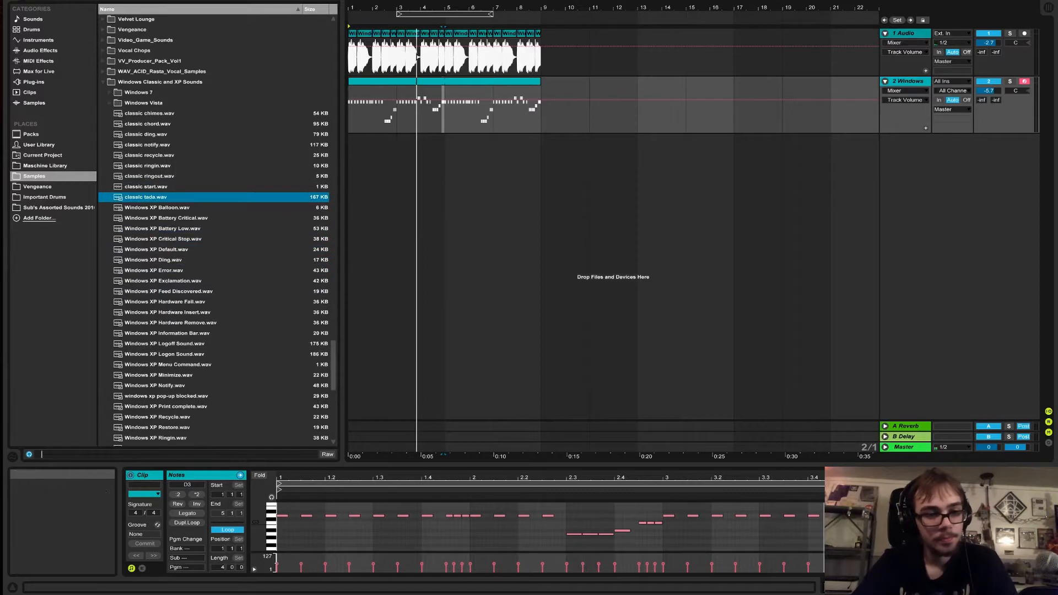
{"action": "key", "text": "Up"}
{"action": "key", "text": "Up"}
{"action": "key", "text": "Down"}
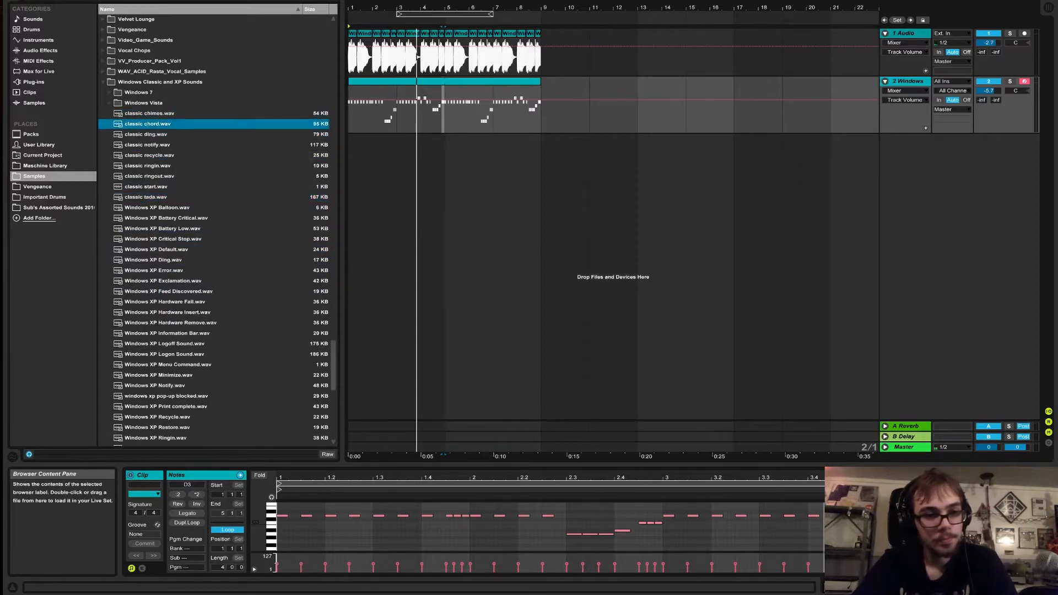
{"action": "key", "text": "Up"}
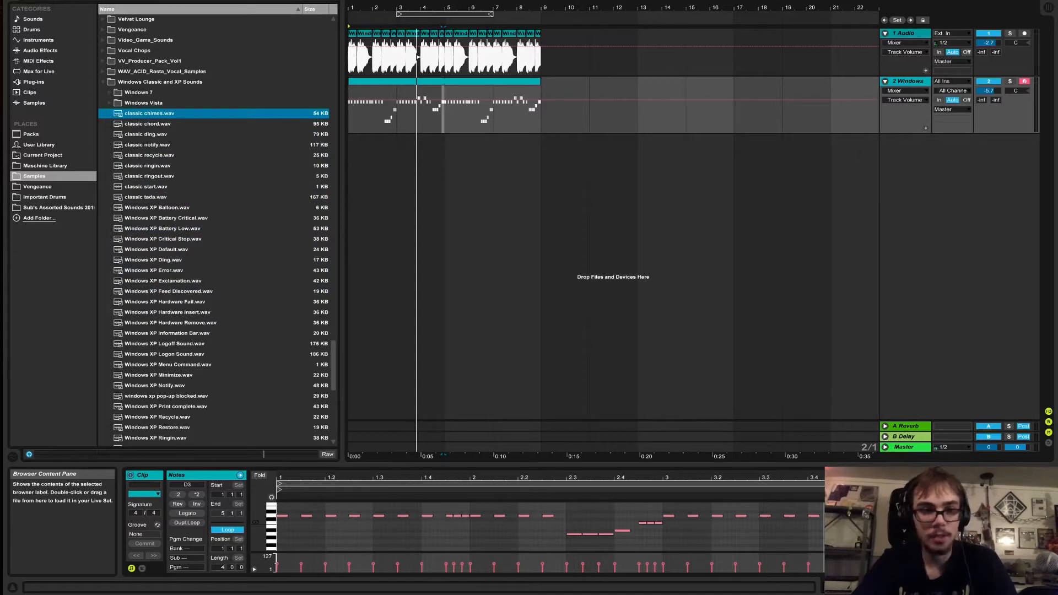
- Place classic chimes.wav on a new audio track at bar 1, turn off its warping and transpose it to -12 semitones
{"action": "left_click_drag", "start_coordinate": [150, 113], "coordinate": [352, 157]}
{"action": "key", "text": "space"}
{"action": "left_click", "coordinate": [239, 486]}
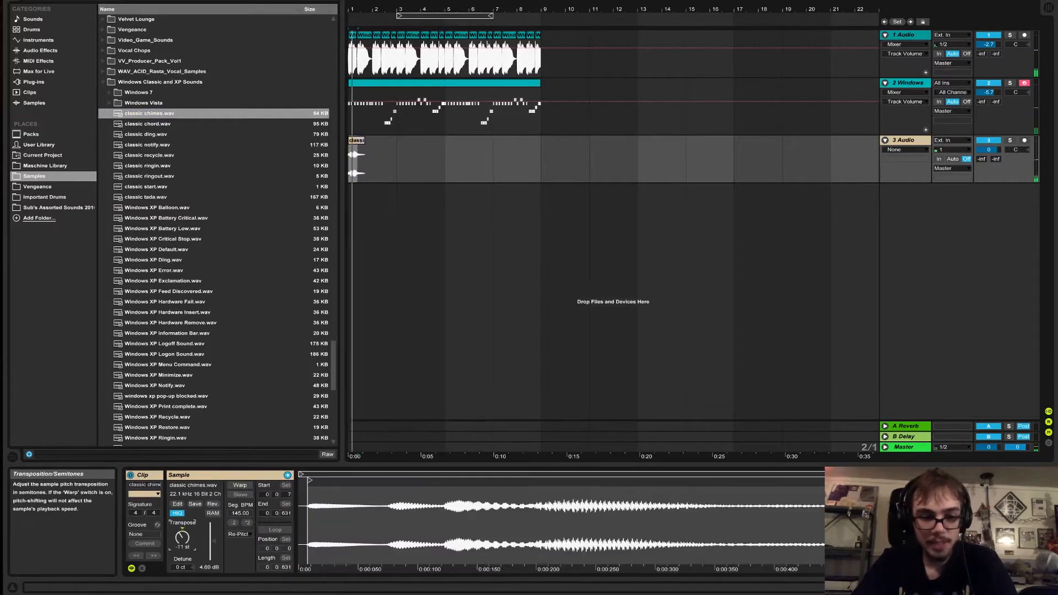
{"action": "left_click_drag", "start_coordinate": [182, 538], "coordinate": [182, 540]}
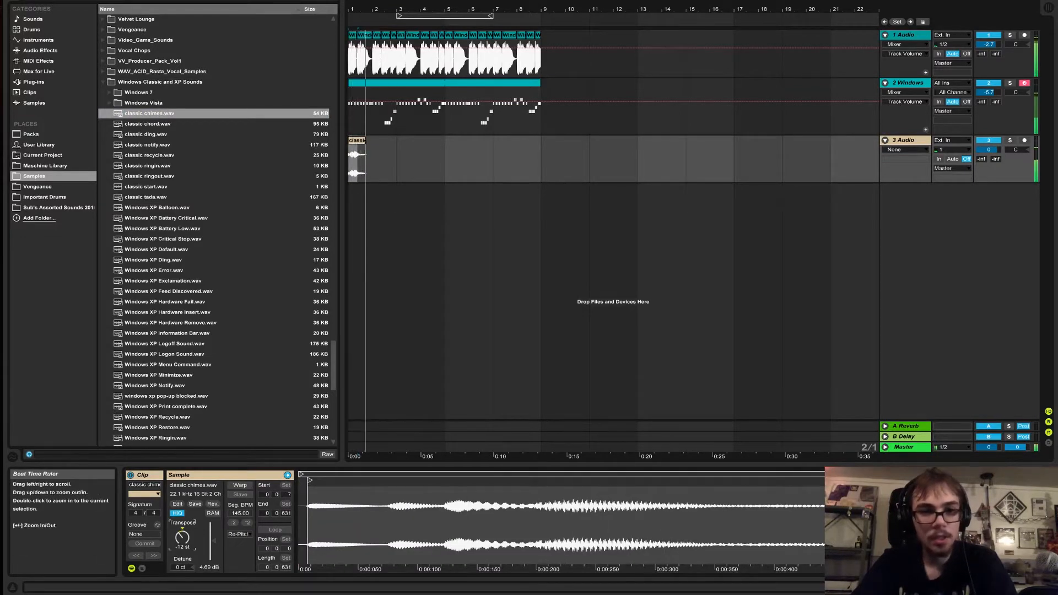
- Copy the classic chimes clip to bar 3 and select the track's range from 1.1.1 to 5.1.1
{"action": "left_click_drag", "start_coordinate": [357, 9], "coordinate": [357, 89]}
{"action": "left_click", "coordinate": [408, 141]}
{"action": "key", "text": "super+c"}
{"action": "left_click", "coordinate": [872, 160]}
{"action": "key", "text": "super+v"}
{"action": "left_click_drag", "start_coordinate": [816, 9], "coordinate": [816, 1]}
{"action": "left_click_drag", "start_coordinate": [431, 161], "coordinate": [349, 161]}
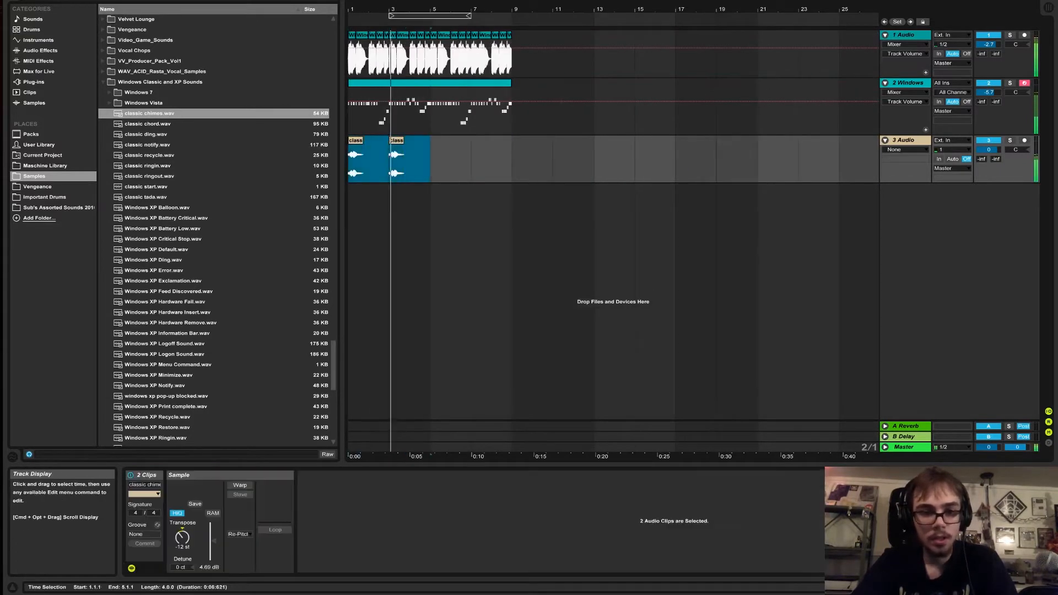
- Duplicate the two classic chimes clips to continue through bar 8 and transpose all four clips to -17 semitones
{"action": "key", "text": "super+d"}
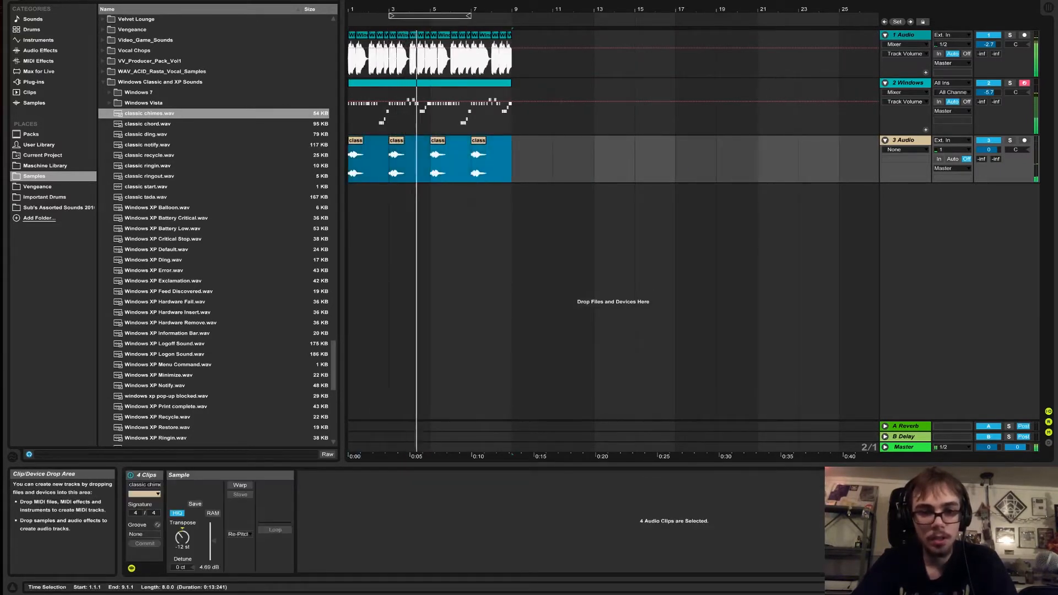
{"action": "left_click_drag", "start_coordinate": [183, 537], "coordinate": [183, 546]}
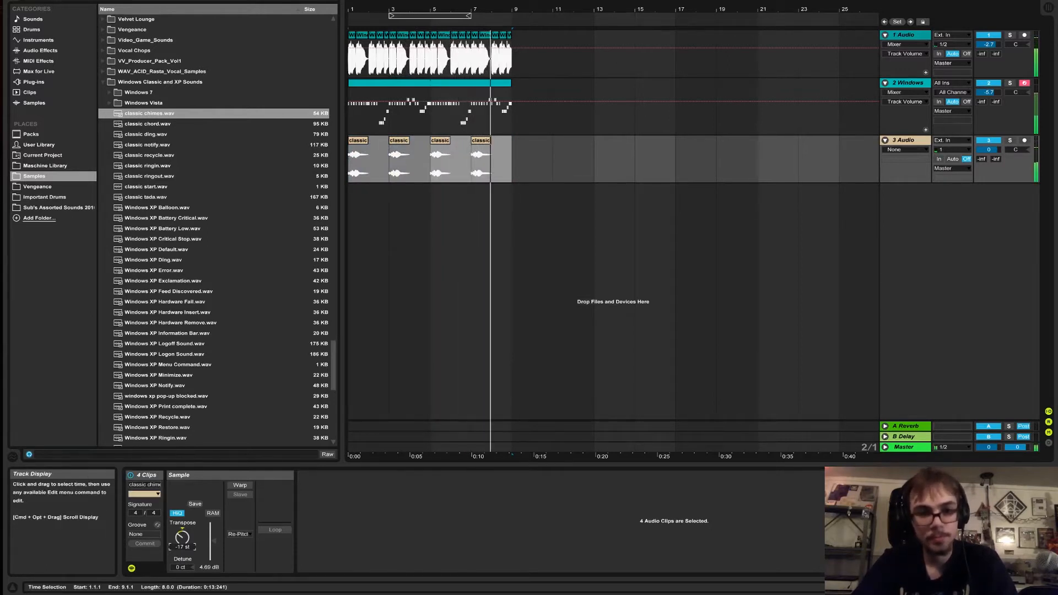
- Shift the chimes clips at bars 1, 3 and 5 one bar later to bars 2, 4 and 6
{"action": "left_click", "coordinate": [481, 140]}
{"action": "left_click", "coordinate": [368, 141]}
{"action": "left_click", "coordinate": [359, 140]}
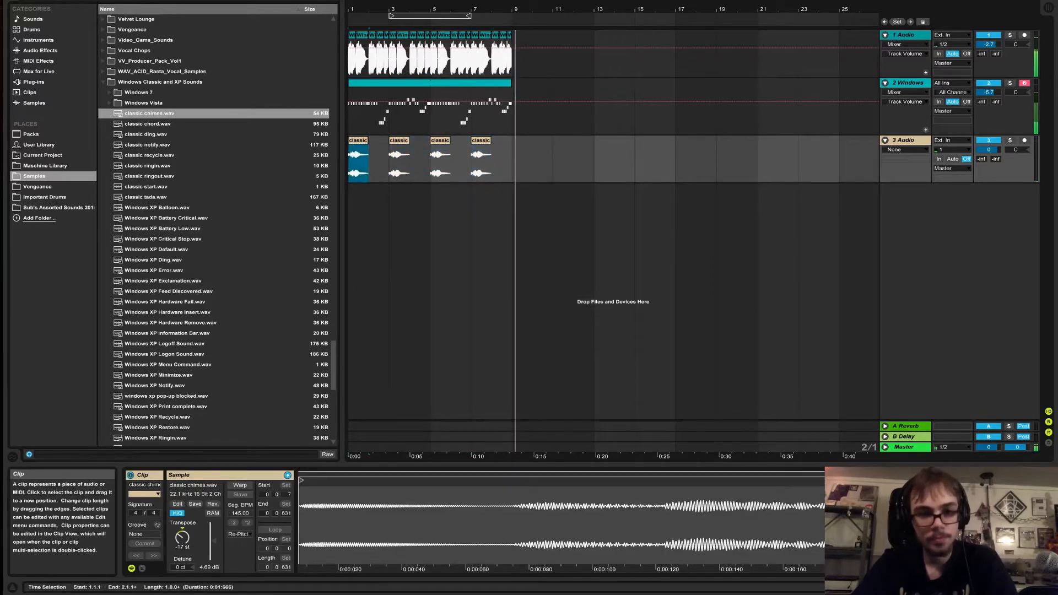
{"action": "left_click_drag", "start_coordinate": [359, 9], "coordinate": [358, 64]}
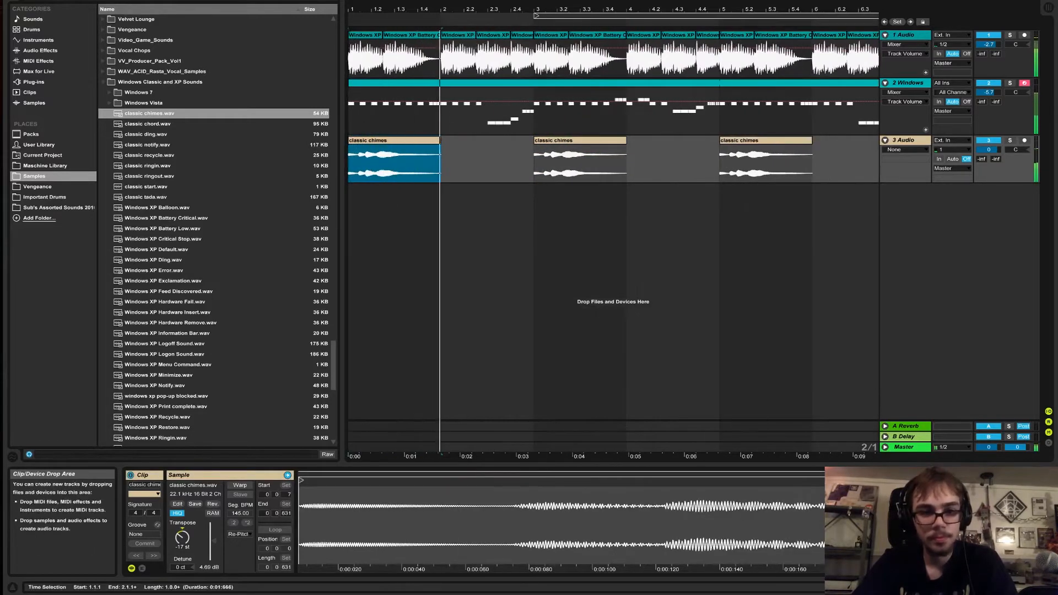
{"action": "left_click", "coordinate": [39, 40]}
{"action": "left_click", "coordinate": [40, 51]}
{"action": "left_click_drag", "start_coordinate": [364, 140], "coordinate": [458, 141]}
{"action": "key", "text": "space"}
{"action": "key", "text": "space"}
{"action": "left_click", "coordinate": [350, 160]}
{"action": "key", "text": "space"}
{"action": "left_click_drag", "start_coordinate": [573, 141], "coordinate": [667, 140]}
{"action": "left_click_drag", "start_coordinate": [650, 10], "coordinate": [651, 0]}
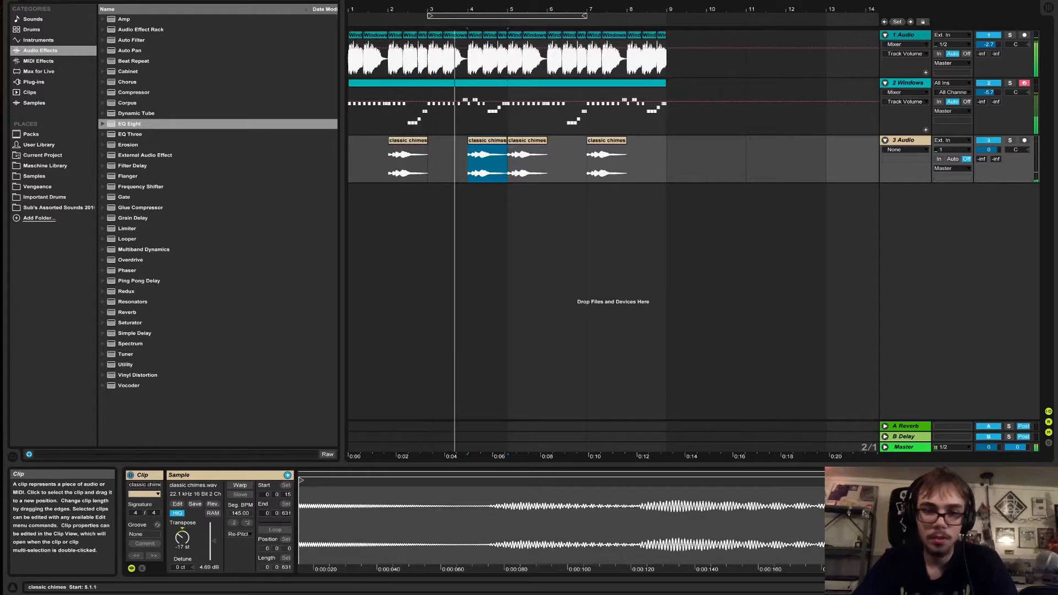
{"action": "left_click_drag", "start_coordinate": [527, 141], "coordinate": [568, 141]}
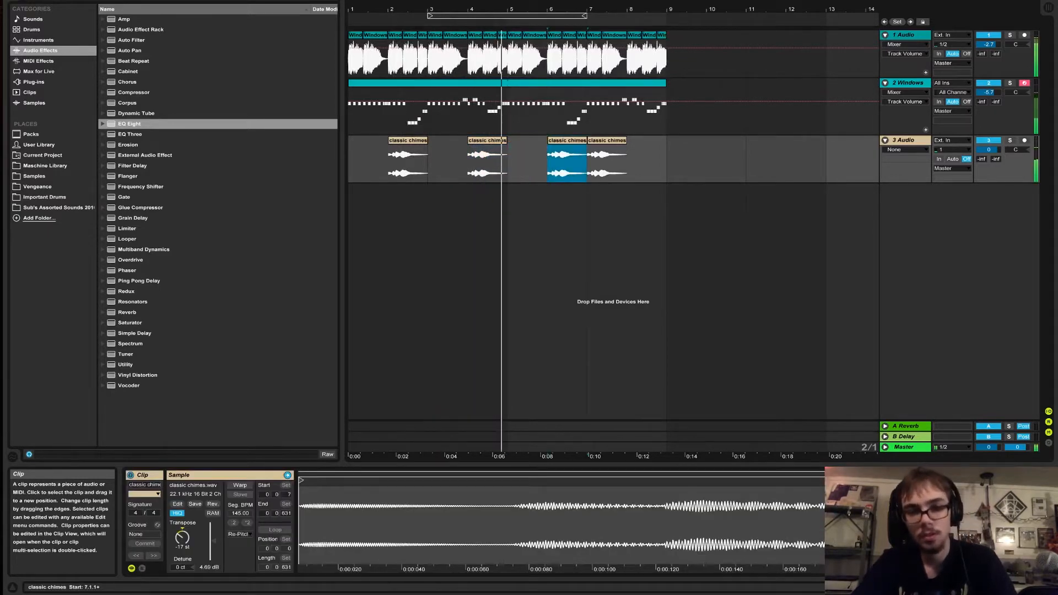
- Delete the chimes clips at bars 4 and 7 and place the insert marker at 9.1.1 on track 3
{"action": "left_click", "coordinate": [487, 140]}
{"action": "key", "text": "Delete"}
{"action": "left_click", "coordinate": [607, 141]}
{"action": "key", "text": "Delete"}
{"action": "left_click_drag", "start_coordinate": [389, 164], "coordinate": [666, 164]}
{"action": "left_click", "coordinate": [667, 164]}
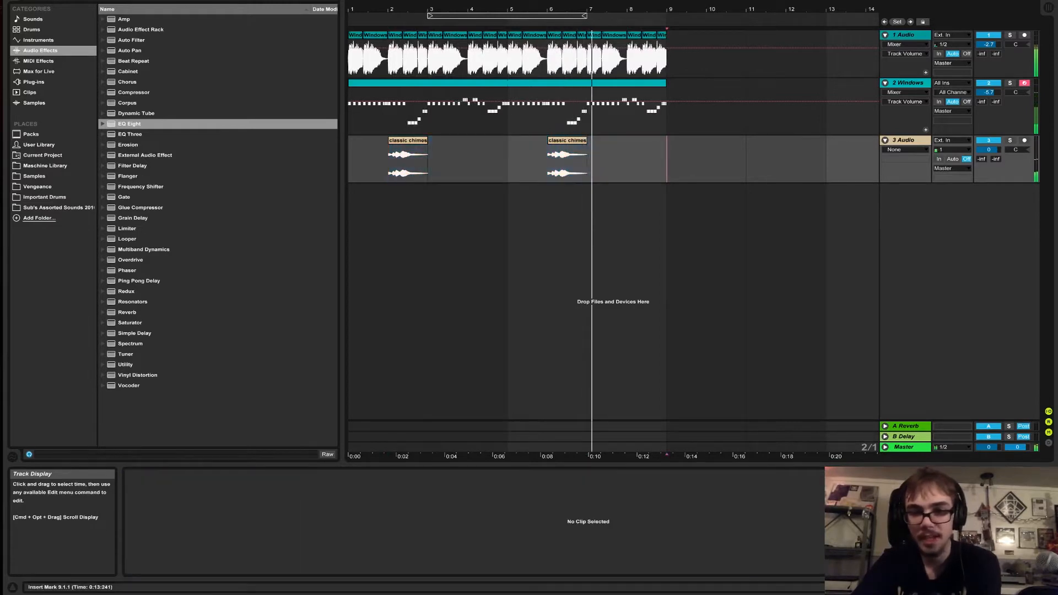
- Show the clip fades on track 3 and fade out the ends of both classic chimes clips
{"action": "key", "text": "space"}
{"action": "left_click", "coordinate": [907, 150]}
{"action": "left_click", "coordinate": [904, 158]}
{"action": "left_click", "coordinate": [553, 164]}
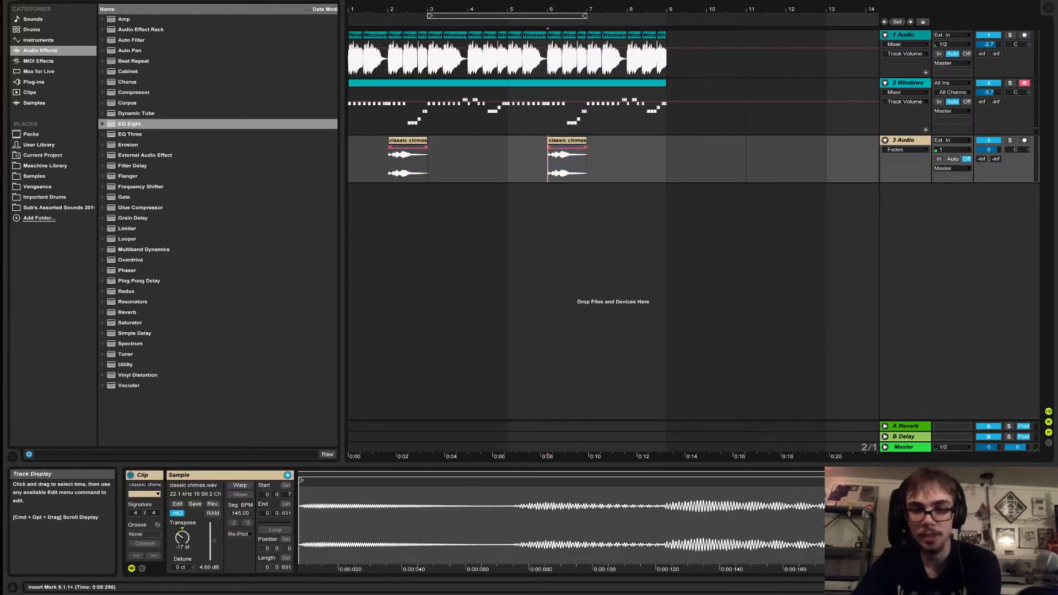
{"action": "key", "text": "space"}
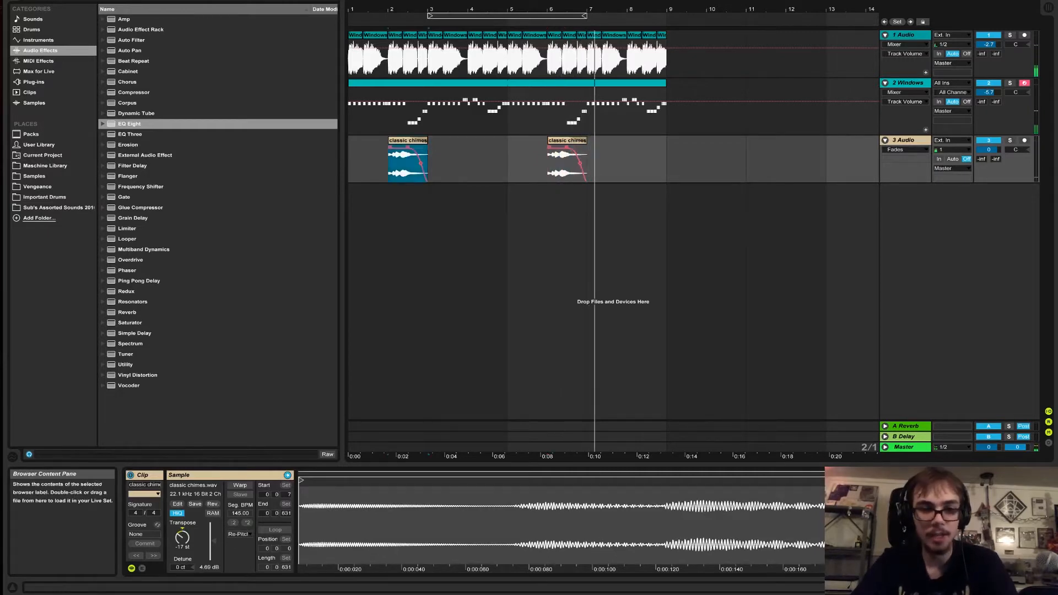
- Add a Reverb to the chimes track with dry/wet at 48% and decay time at 1.47 s
{"action": "left_click", "coordinate": [127, 312]}
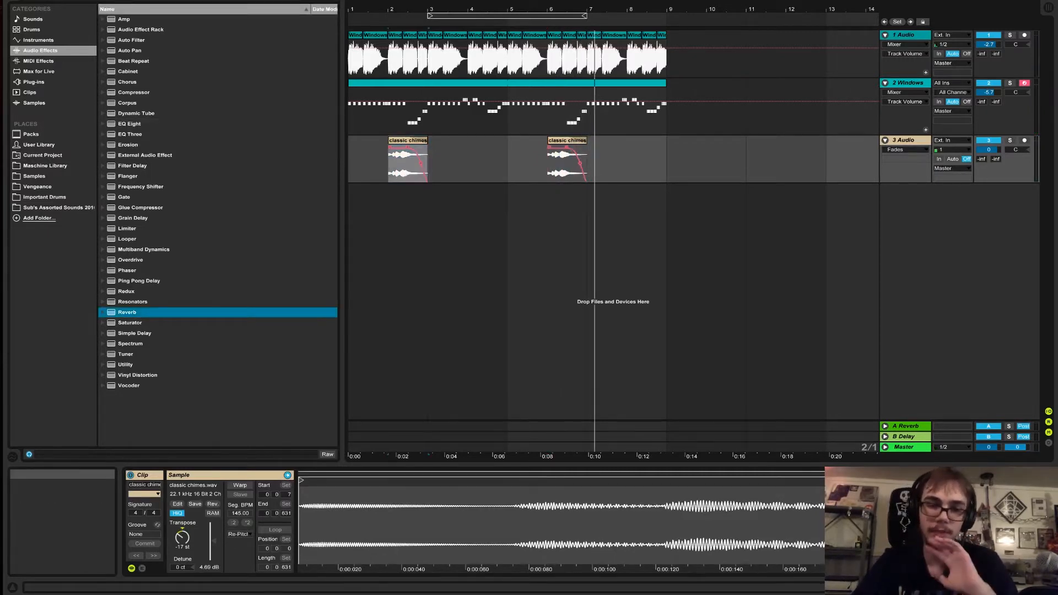
{"action": "left_click_drag", "start_coordinate": [127, 312], "coordinate": [474, 161]}
{"action": "key", "text": "space"}
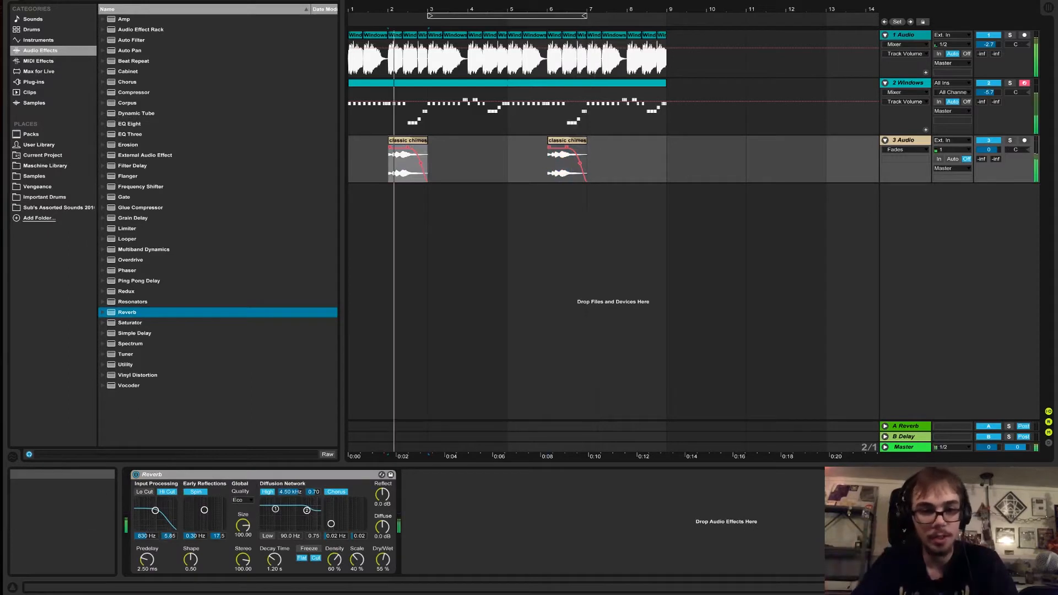
{"action": "left_click_drag", "start_coordinate": [382, 560], "coordinate": [383, 565]}
{"action": "left_click_drag", "start_coordinate": [274, 560], "coordinate": [274, 556]}
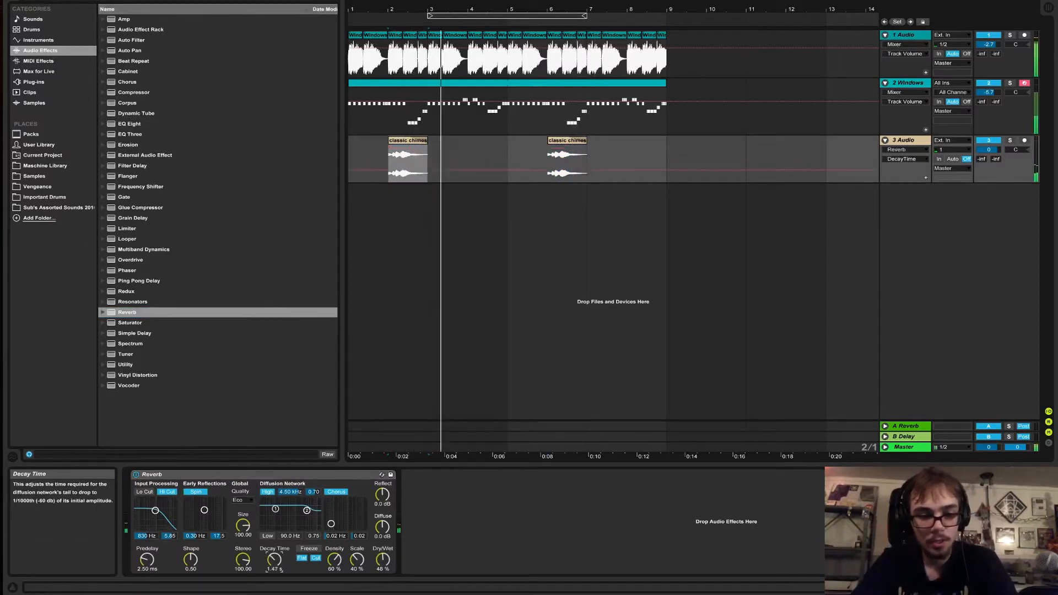
- Enable the Reverb's low cut, turn off its chorus, move the input filter to 1.48 kHz and lengthen the decay to 1.84 s
{"action": "left_click", "coordinate": [144, 491]}
{"action": "left_click", "coordinate": [336, 492]}
{"action": "left_click_drag", "start_coordinate": [155, 510], "coordinate": [159, 514]}
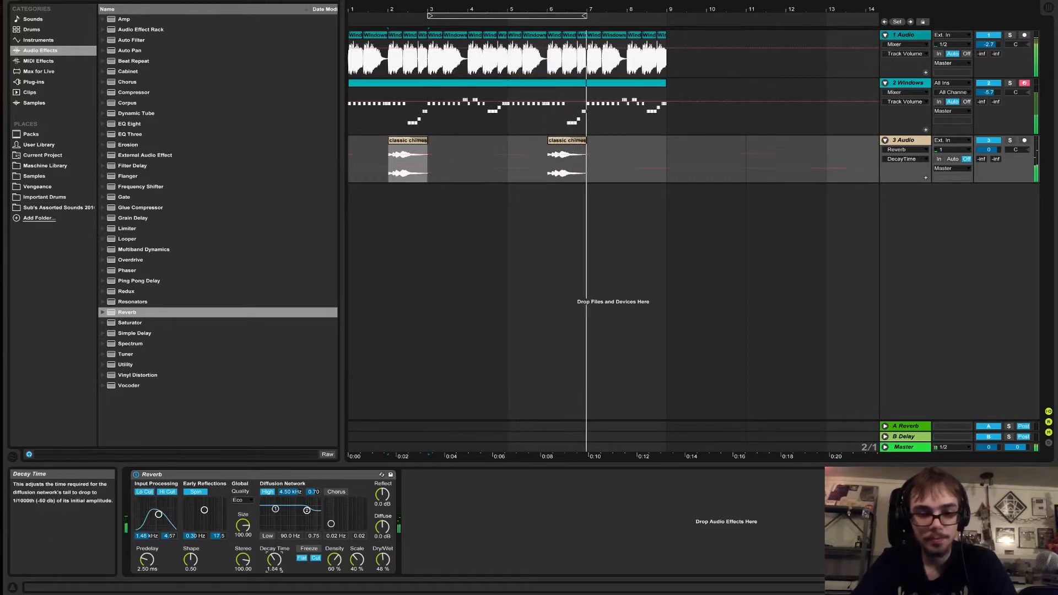
{"action": "left_click_drag", "start_coordinate": [274, 560], "coordinate": [274, 553]}
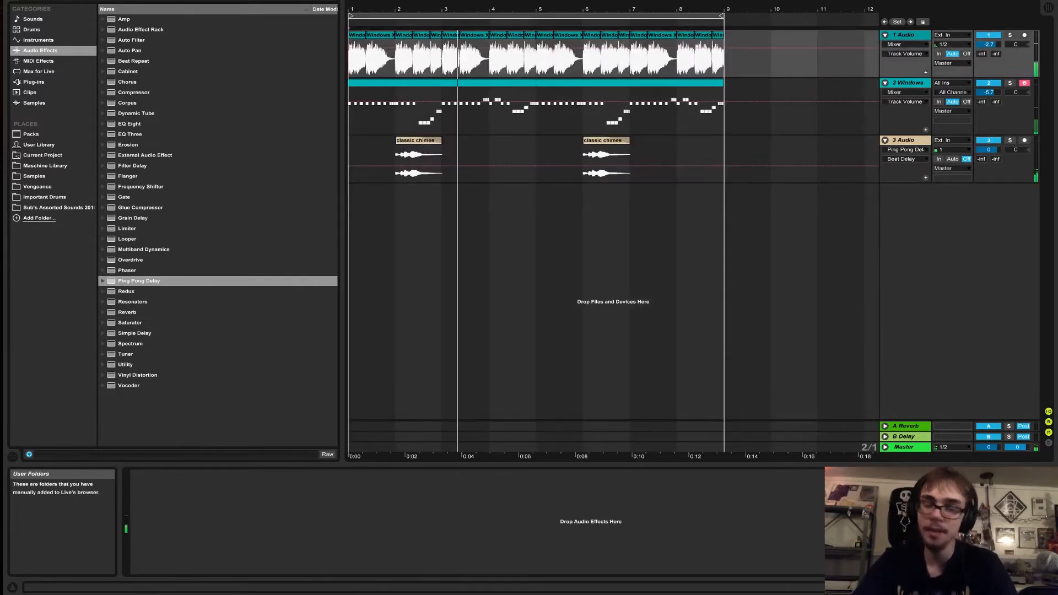
- Load Windows XP Minimize.wav into a Drum Rack on a new track 4, unfold it and select bars 1 to 9
{"action": "left_click", "coordinate": [34, 177]}
{"action": "scroll", "coordinate": [165, 301], "scroll_direction": "down", "scroll_amount": 2}
{"action": "left_click", "coordinate": [165, 302]}
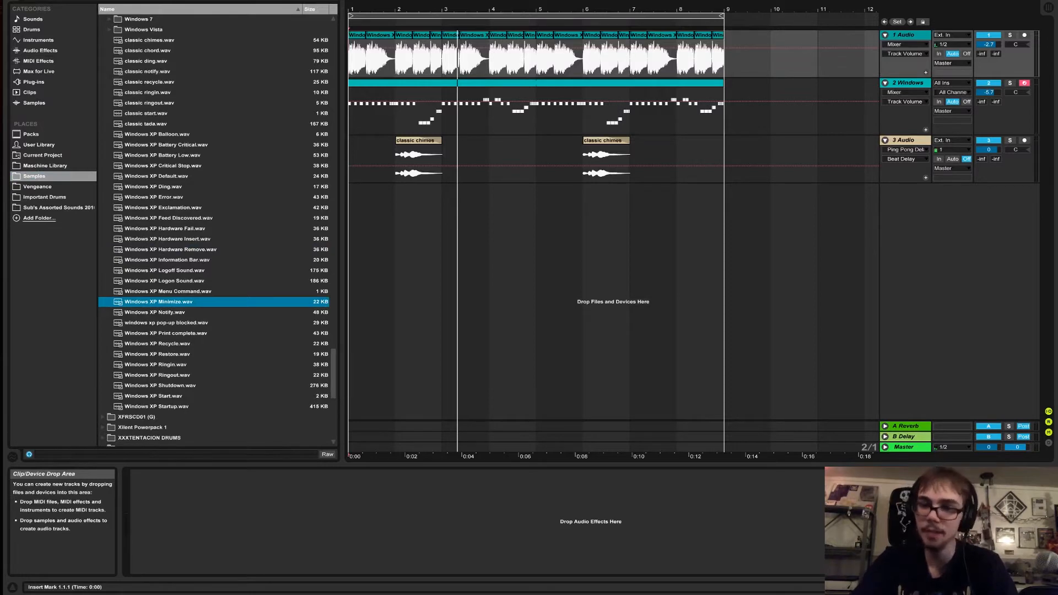
{"action": "left_click", "coordinate": [39, 41]}
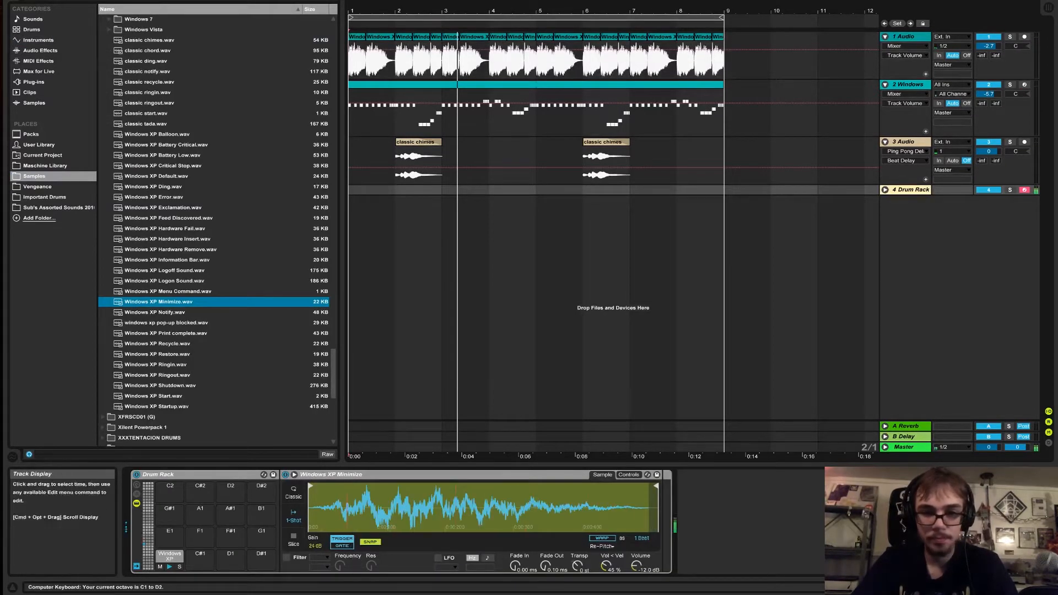
{"action": "left_click", "coordinate": [885, 190]}
{"action": "left_click_drag", "start_coordinate": [349, 212], "coordinate": [723, 234]}
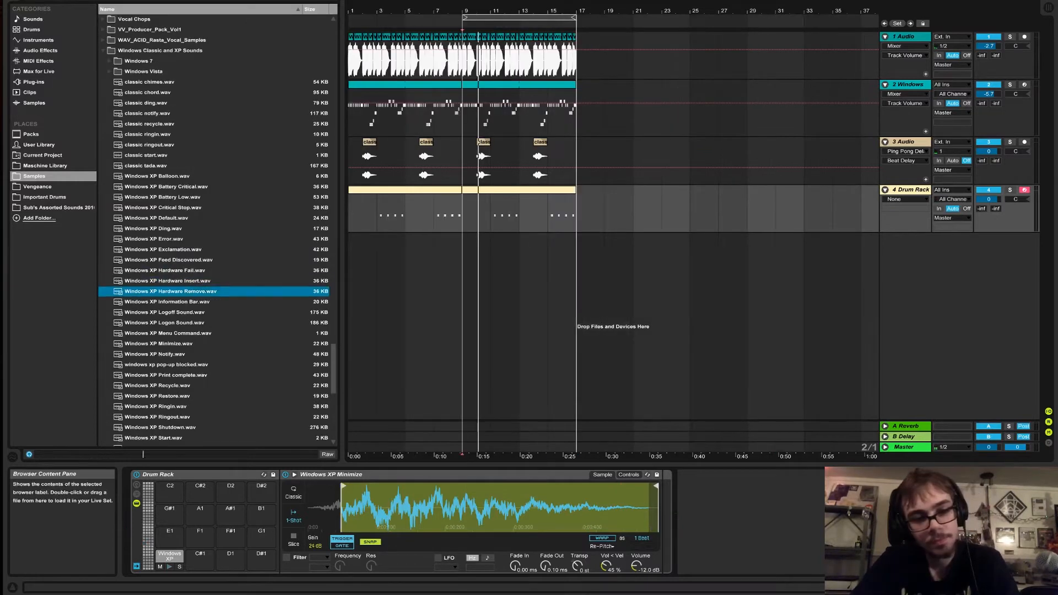
- Audition the Windows XP samples from Hardware Remove up to Critical Stop
{"action": "key", "text": "Up"}
{"action": "key", "text": "Up"}
{"action": "key", "text": "Up"}
{"action": "key", "text": "Up"}
{"action": "key", "text": "Up"}
{"action": "key", "text": "Up"}
{"action": "key", "text": "Up"}
{"action": "key", "text": "Up"}
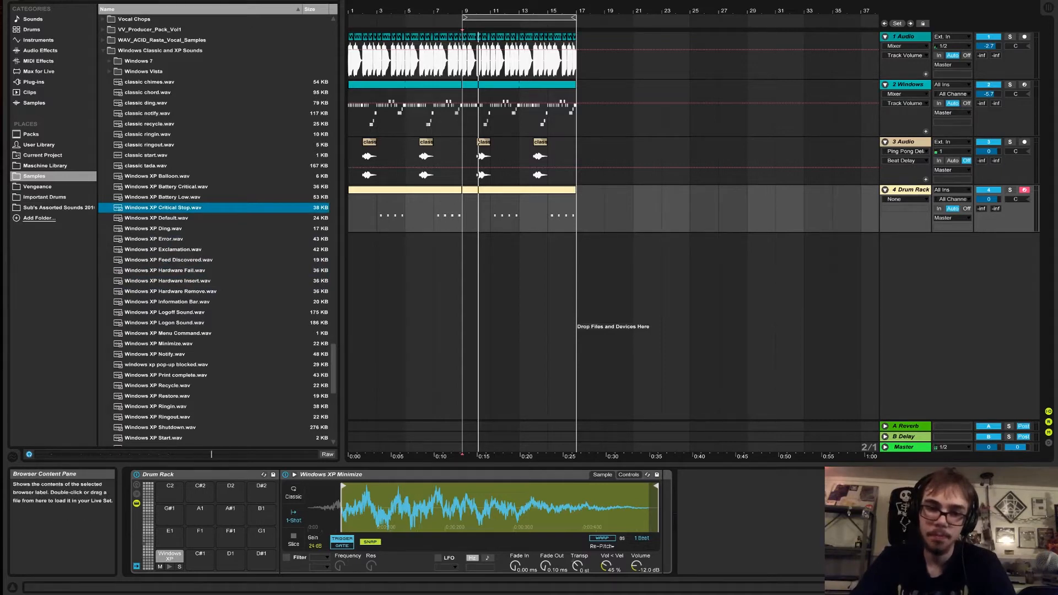
- Add a Sampler on a new track 5 and load Windows XP Critical Stop.wav into it
{"action": "key", "text": "space"}
{"action": "left_click", "coordinate": [38, 40]}
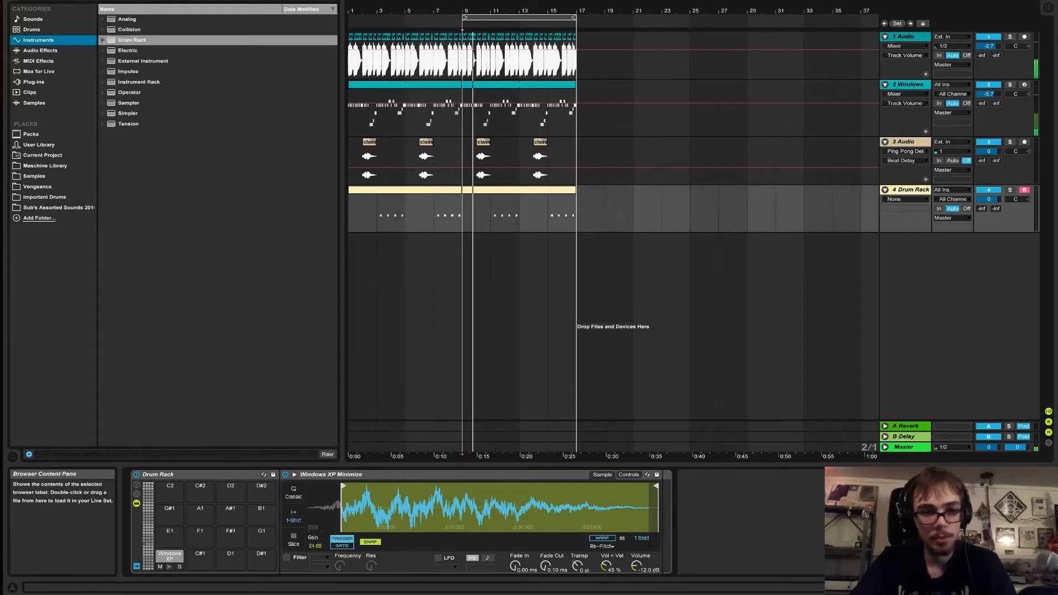
{"action": "left_click_drag", "start_coordinate": [129, 103], "coordinate": [419, 287]}
{"action": "left_click", "coordinate": [34, 176]}
{"action": "left_click_drag", "start_coordinate": [160, 207], "coordinate": [319, 510]}
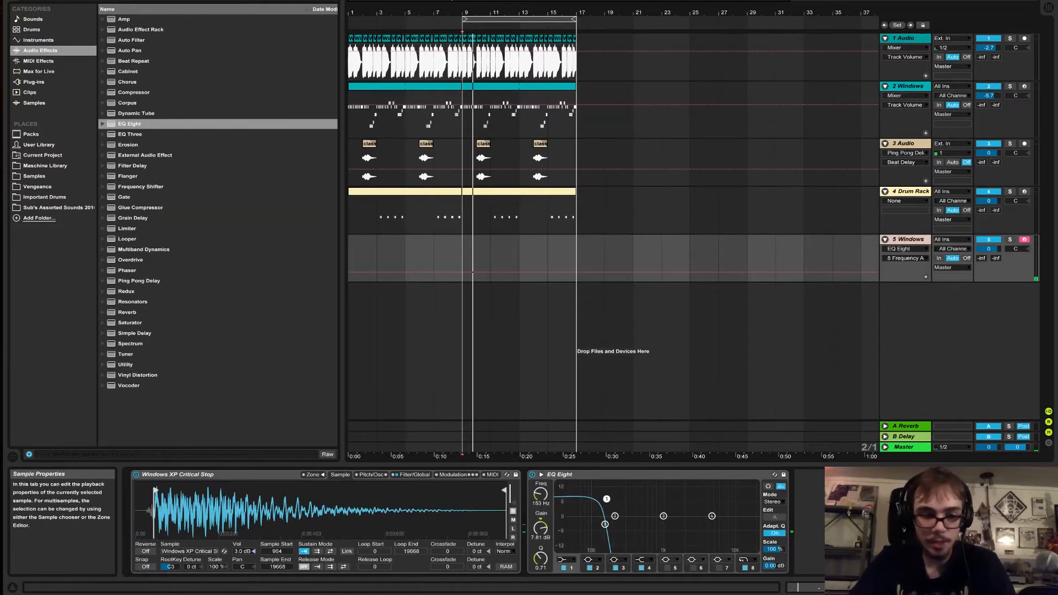
- Enable the Critical Stop Sampler's Soft shaper at amount 77 and set the EQ Eight low-pass cutoff to 197 Hz
{"action": "left_click", "coordinate": [371, 474]}
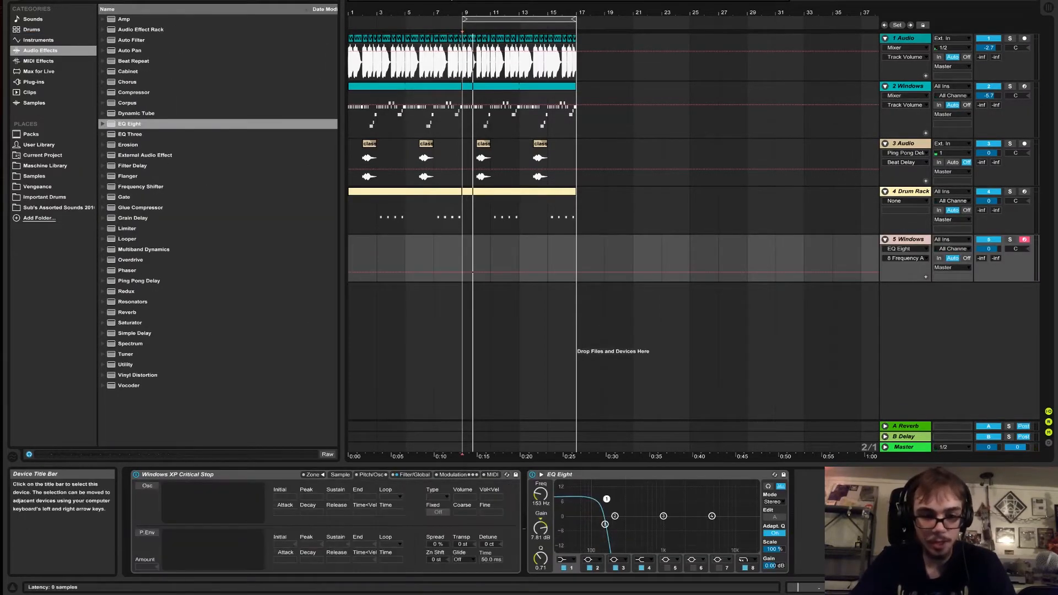
{"action": "left_click", "coordinate": [414, 475]}
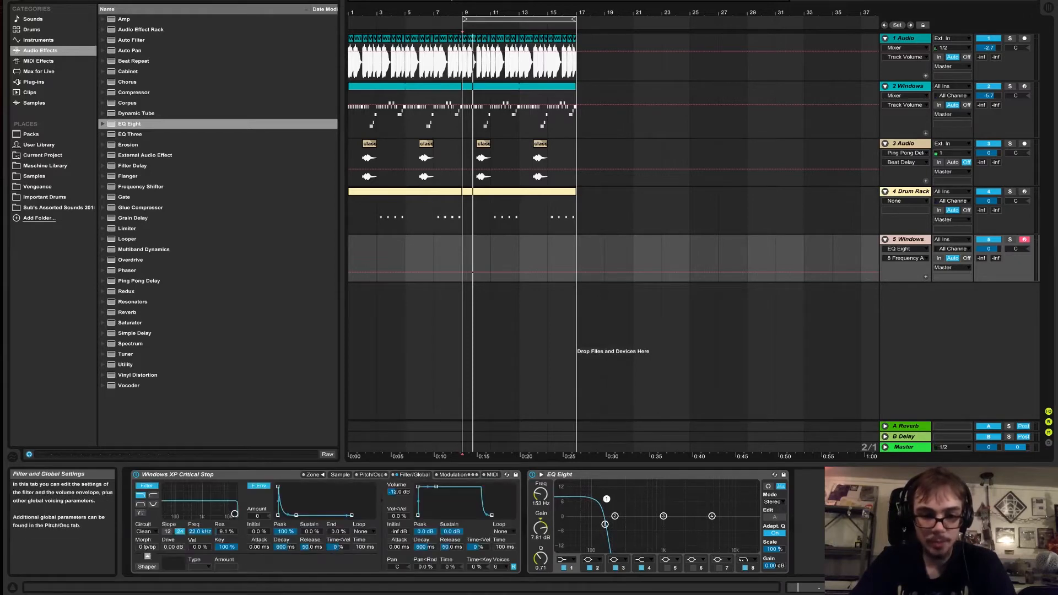
{"action": "left_click", "coordinate": [146, 567]}
{"action": "left_click_drag", "start_coordinate": [226, 567], "coordinate": [226, 531]}
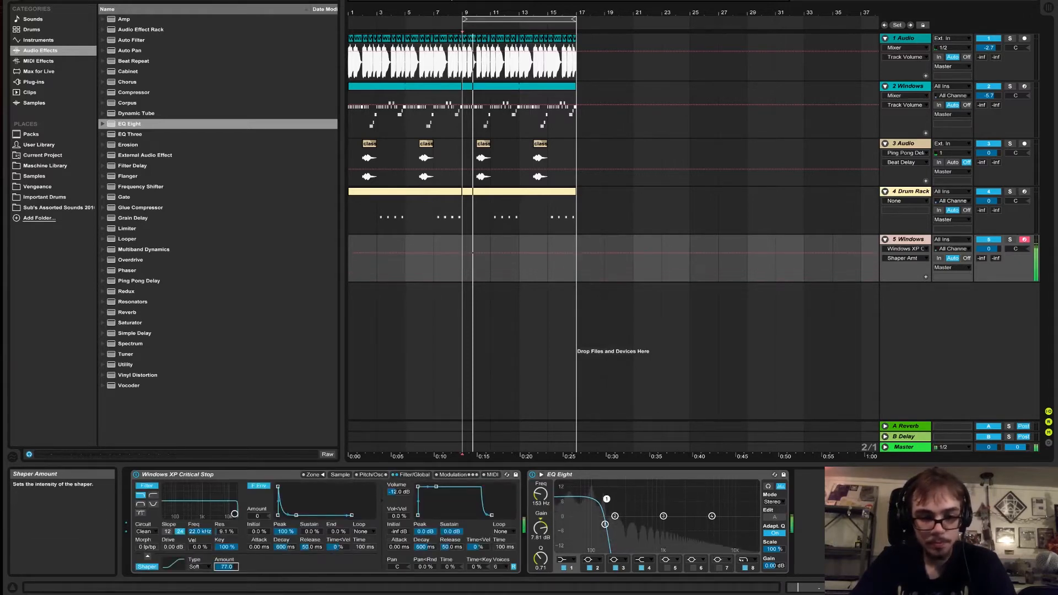
{"action": "left_click_drag", "start_coordinate": [607, 499], "coordinate": [616, 522]}
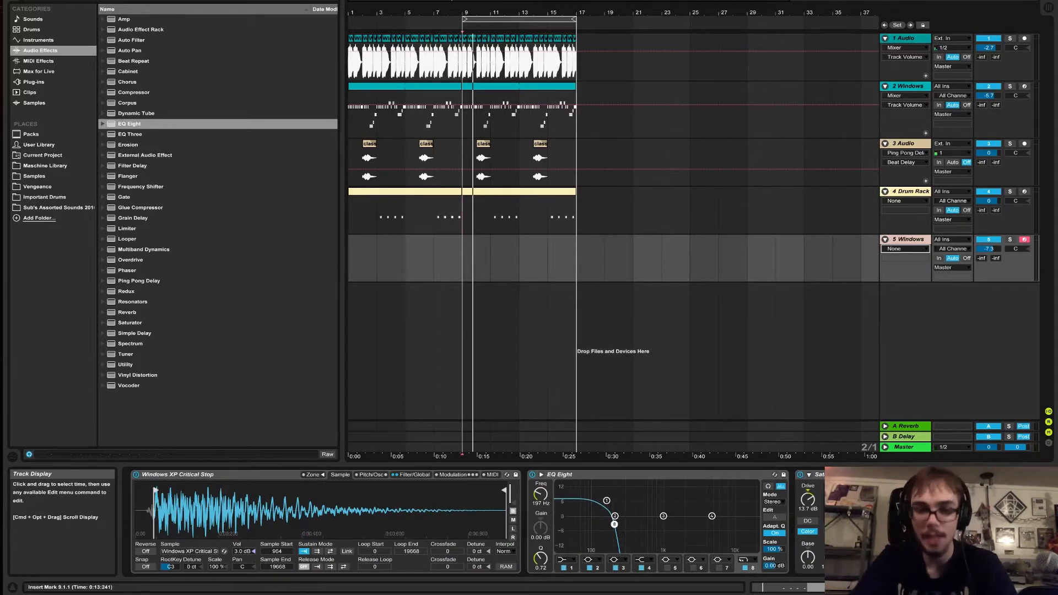
- Insert a MIDI clip on track 5 from 9.1.1 to 11.1.1 and add a G3 note at its start
{"action": "left_click_drag", "start_coordinate": [463, 260], "coordinate": [490, 262]}
{"action": "key", "text": "space"}
{"action": "right_click", "coordinate": [475, 253]}
{"action": "left_click", "coordinate": [498, 313]}
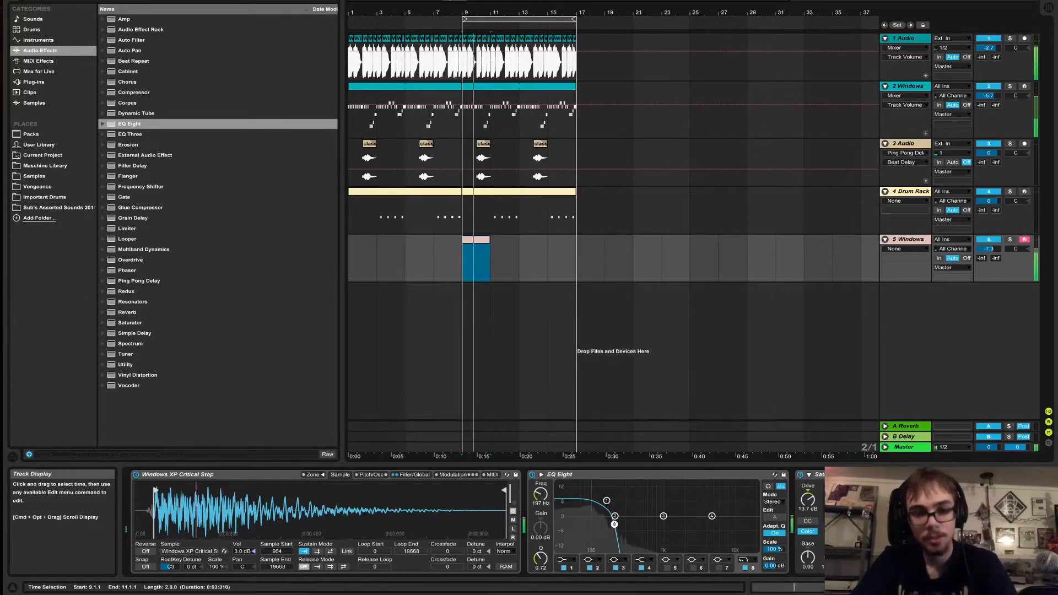
{"action": "double_click", "coordinate": [477, 239]}
{"action": "key", "text": "space"}
{"action": "double_click", "coordinate": [281, 522]}
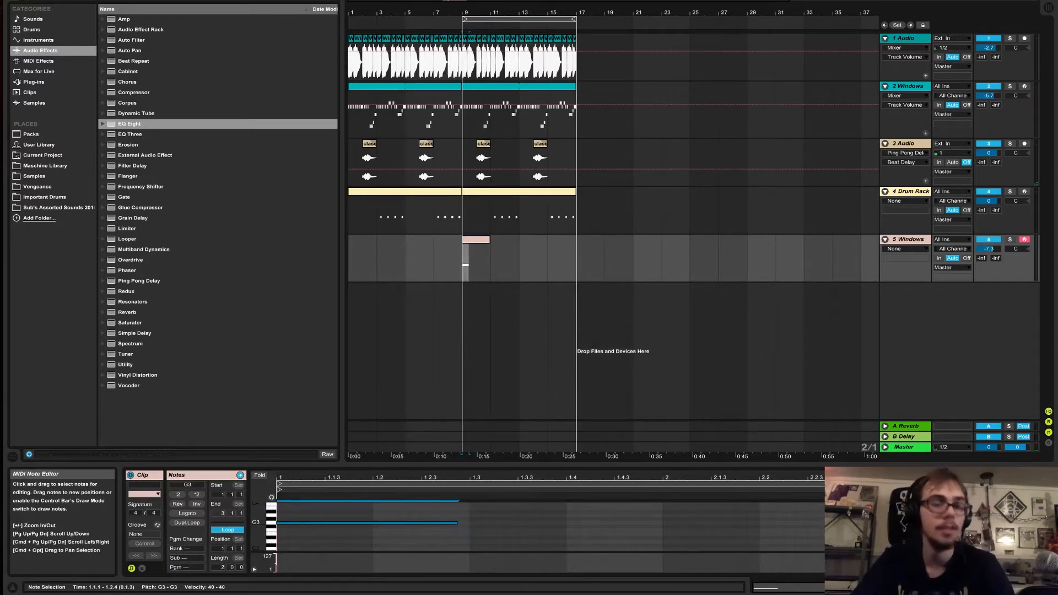
- Lengthen the G3 note to one and a half beats, duplicate it twice, shorten the last copy and duplicate that, checking by playback
{"action": "key", "text": "space"}
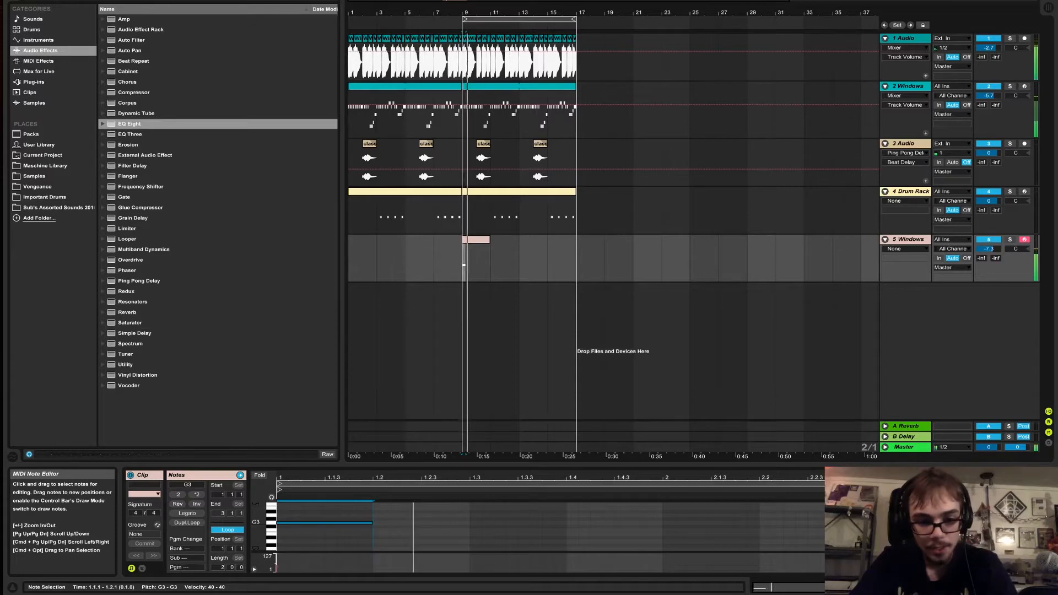
{"action": "key", "text": "space"}
{"action": "left_click_drag", "start_coordinate": [373, 523], "coordinate": [422, 523]}
{"action": "key", "text": "space"}
{"action": "key", "text": "super+d"}
{"action": "key", "text": "space"}
{"action": "key", "text": "super+d"}
{"action": "key", "text": "space"}
{"action": "left_click_drag", "start_coordinate": [711, 523], "coordinate": [614, 522]}
{"action": "key", "text": "super+d"}
{"action": "key", "text": "space"}
{"action": "key", "text": "space"}
{"action": "key", "text": "space"}
{"action": "key", "text": "space"}
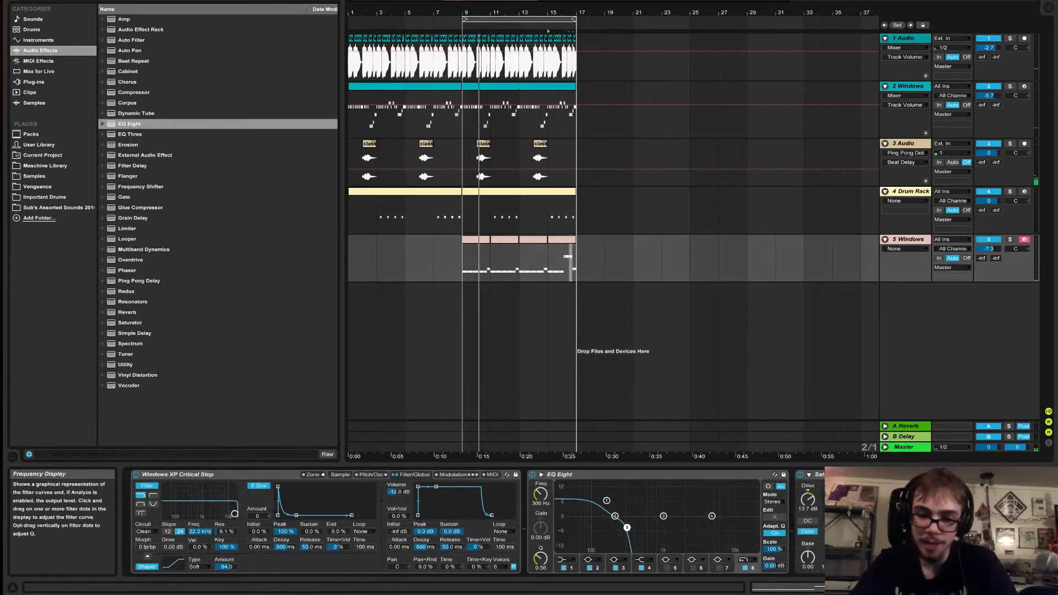
- Set the Critical Stop Sampler's volume release to 1.00 ms and voices to 1, and select track 5 from 9.1.1 to 17.1.1
{"action": "left_click_drag", "start_coordinate": [452, 548], "coordinate": [452, 584]}
{"action": "left_click", "coordinate": [500, 567]}
{"action": "left_click", "coordinate": [500, 443]}
{"action": "key", "text": "space"}
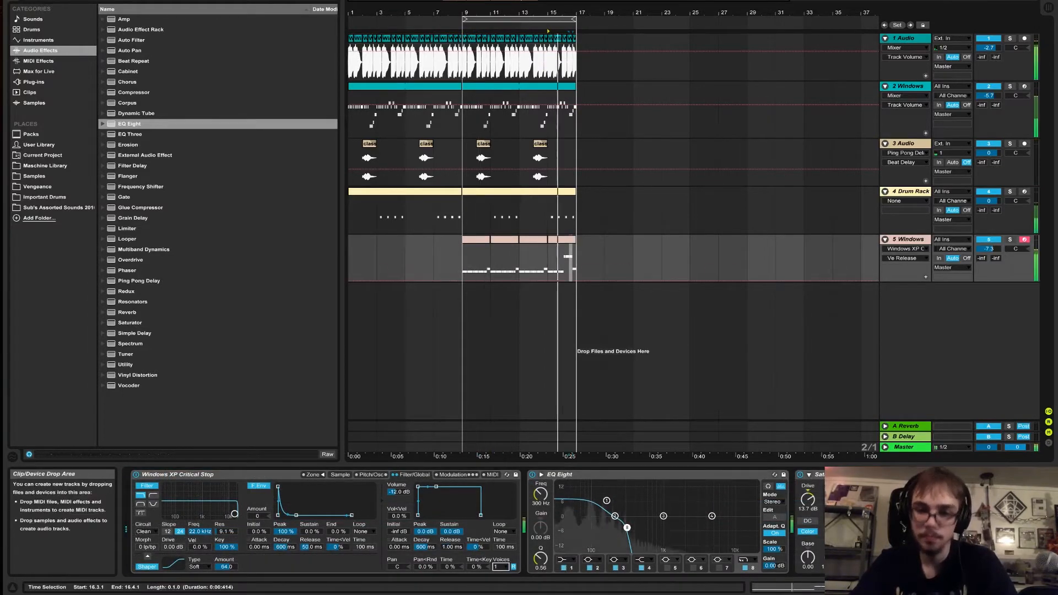
{"action": "left_click_drag", "start_coordinate": [602, 264], "coordinate": [464, 264]}
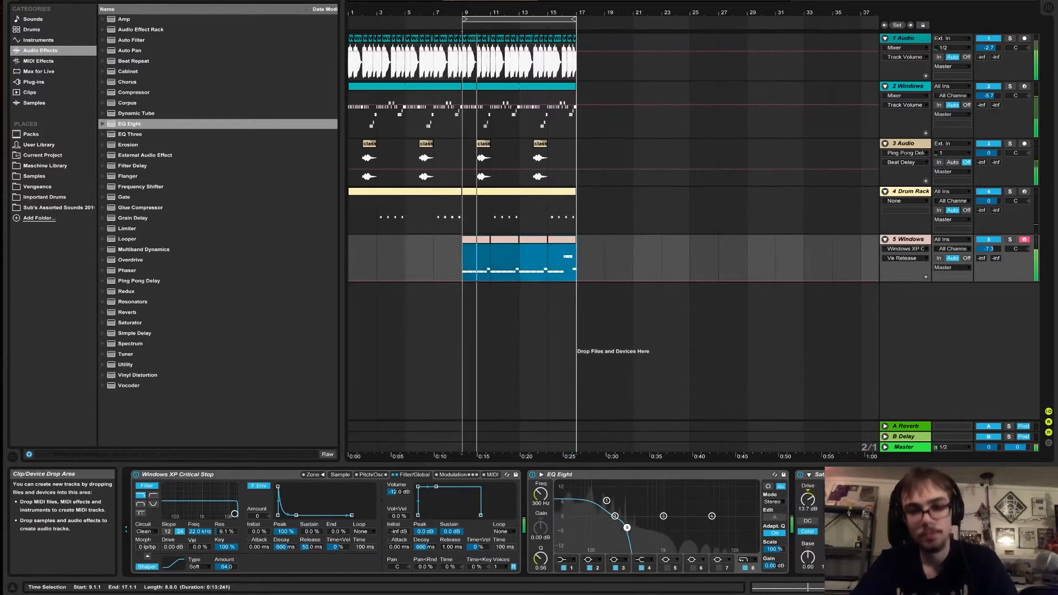
{"action": "scroll", "coordinate": [485, 515], "scroll_direction": "right", "scroll_amount": 4}
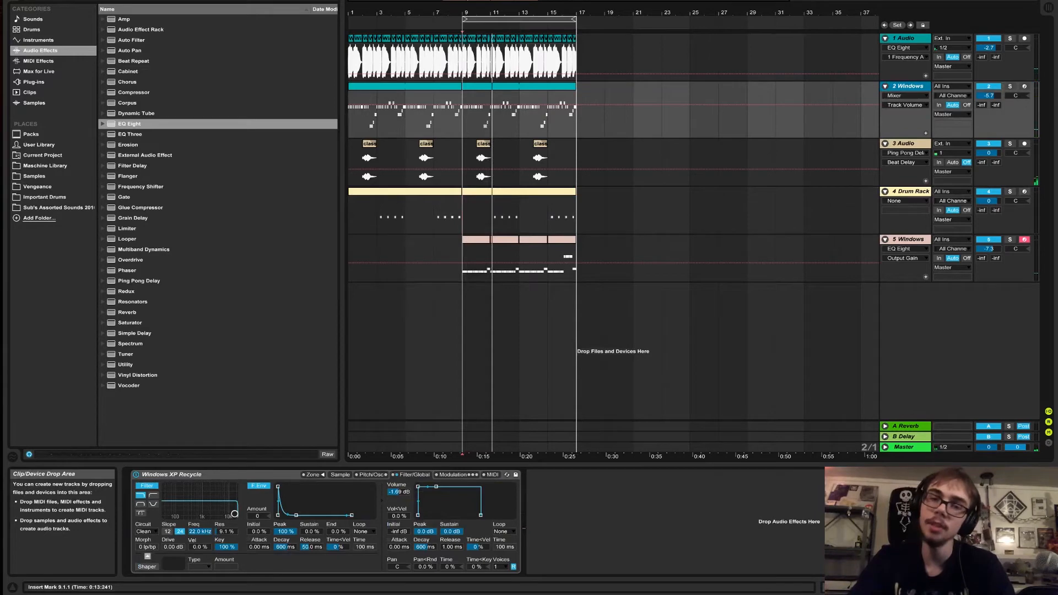
- Add an EQ Eight after the Recycle Sampler on track 2, cutting the lows and boosting 14.5 kHz by 2.11 dB
{"action": "key", "text": "space"}
{"action": "left_click_drag", "start_coordinate": [130, 124], "coordinate": [623, 560]}
{"action": "left_click_drag", "start_coordinate": [558, 516], "coordinate": [748, 512]}
{"action": "key", "text": "space"}
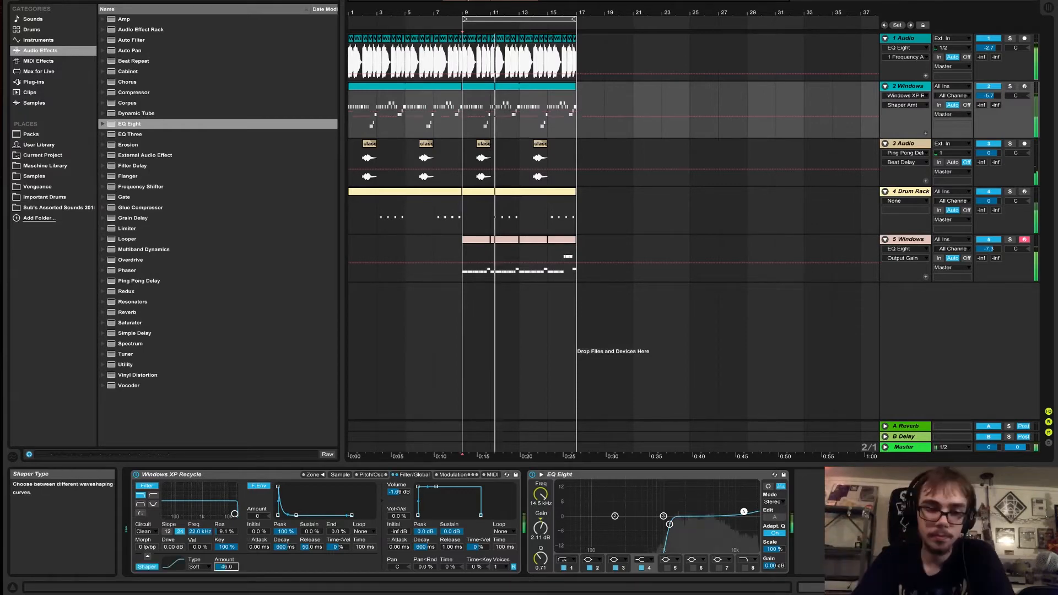
- Set the Recycle Sampler's shaper to Hard with amount 17 and lower track 2's volume to -6.9 dB
{"action": "left_click", "coordinate": [200, 567]}
{"action": "left_click", "coordinate": [198, 551]}
{"action": "left_click", "coordinate": [199, 566]}
{"action": "left_click", "coordinate": [198, 543]}
{"action": "left_click_drag", "start_coordinate": [226, 567], "coordinate": [226, 582]}
{"action": "left_click_drag", "start_coordinate": [989, 96], "coordinate": [988, 103]}
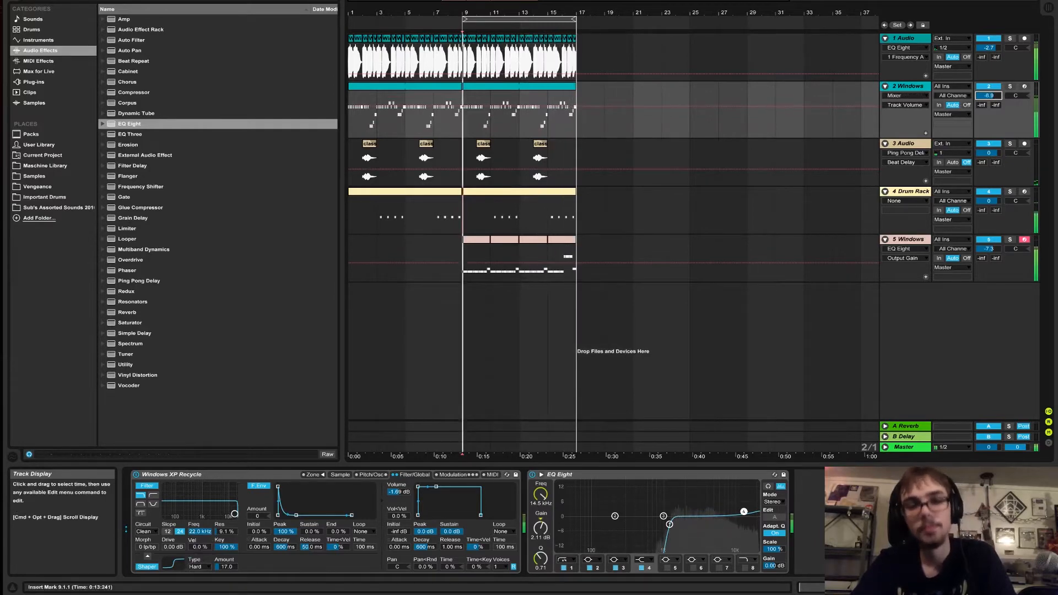
- Select track 5 and browse the Windows sample folders, auditioning sounds for another layer
{"action": "left_click", "coordinate": [910, 239]}
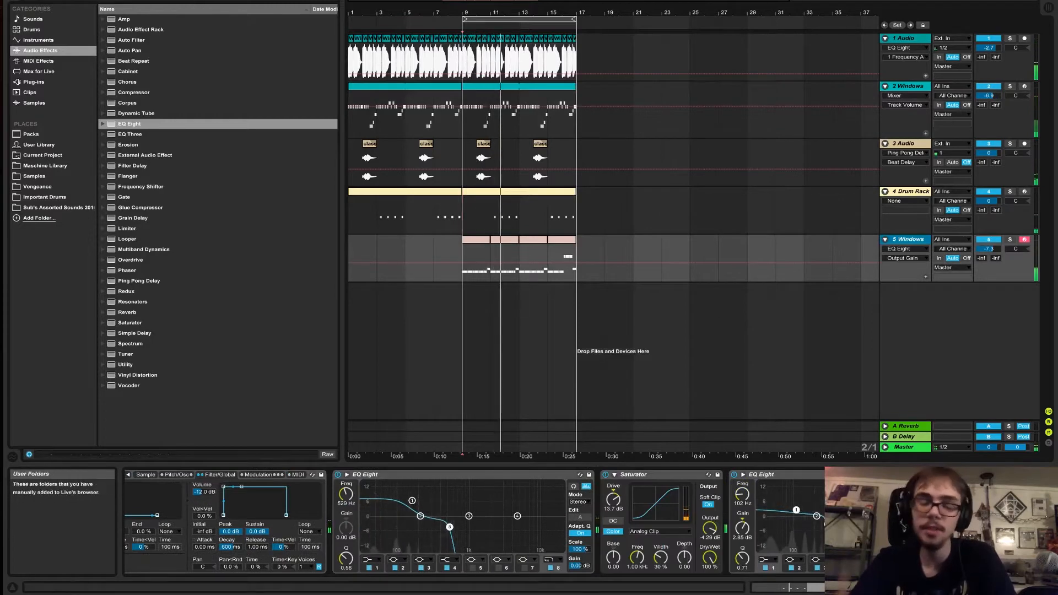
{"action": "left_click", "coordinate": [34, 176]}
{"action": "left_click", "coordinate": [163, 197]}
{"action": "left_click", "coordinate": [168, 260]}
{"action": "scroll", "coordinate": [168, 260], "scroll_direction": "down", "scroll_amount": 1}
{"action": "scroll", "coordinate": [168, 260], "scroll_direction": "down", "scroll_amount": 2}
{"action": "left_click", "coordinate": [168, 259]}
{"action": "left_click", "coordinate": [168, 238]}
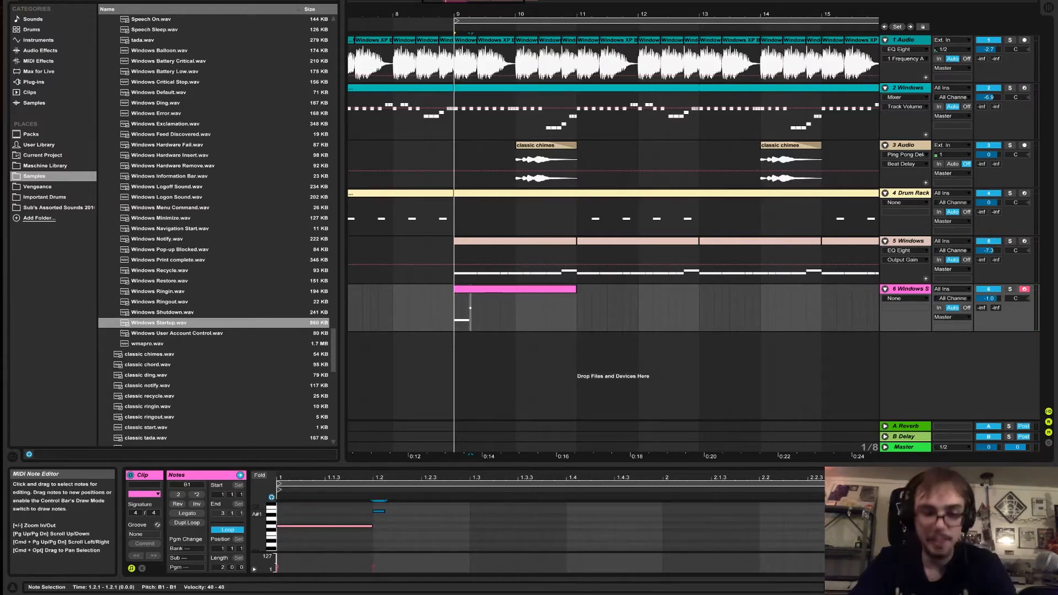
- Draw an ascending three-note figure at the start of track 6's Startup clip and shorten its notes to two sixteenths each
{"action": "key", "text": "space"}
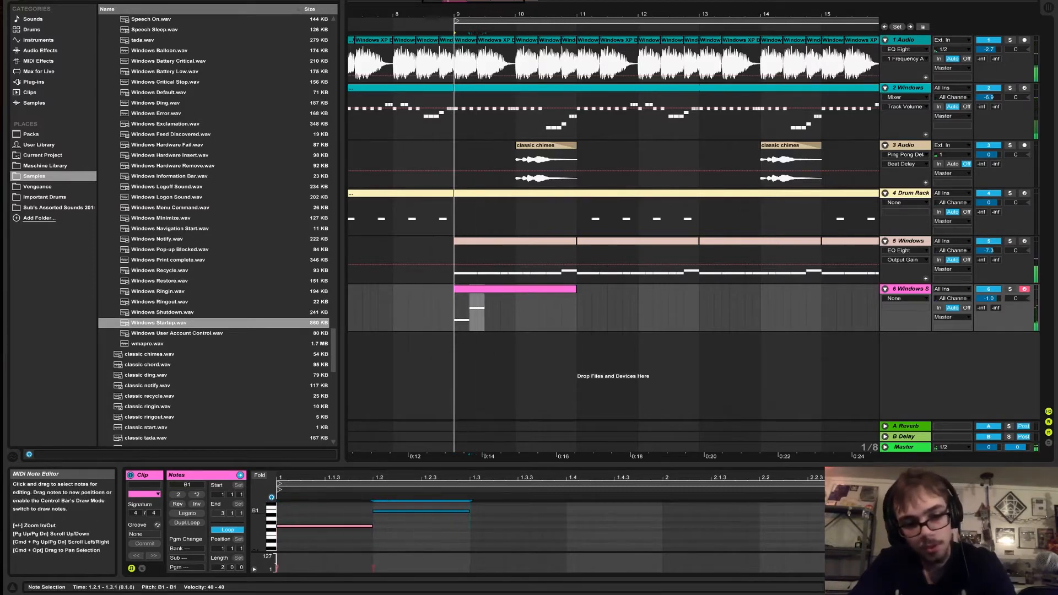
{"action": "scroll", "coordinate": [473, 526], "scroll_direction": "up", "scroll_amount": 2}
{"action": "left_click", "coordinate": [473, 526]}
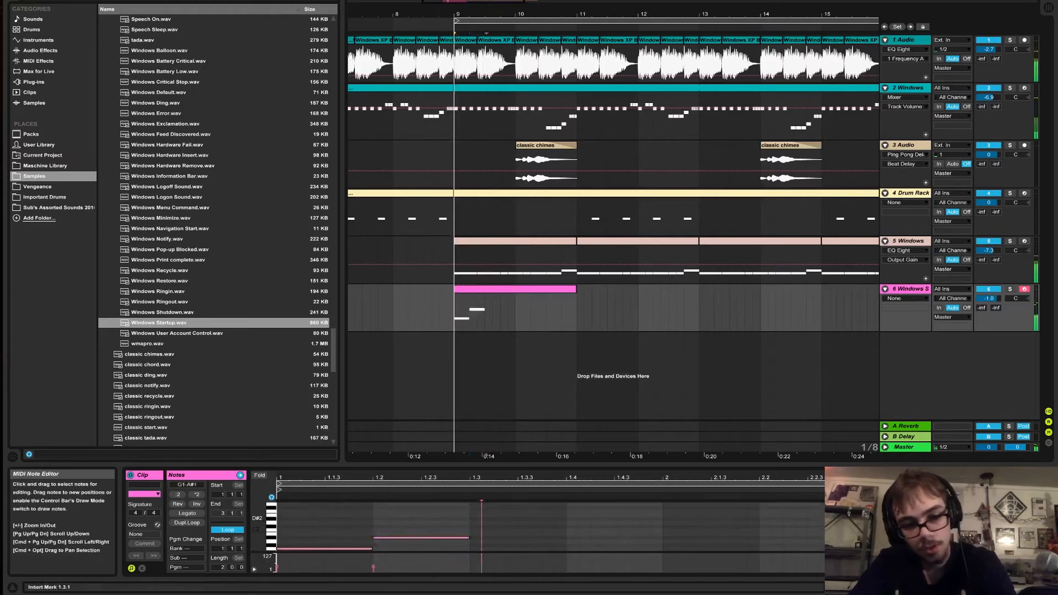
{"action": "left_click_drag", "start_coordinate": [497, 516], "coordinate": [497, 516]}
{"action": "left_click_drag", "start_coordinate": [372, 549], "coordinate": [326, 550]}
{"action": "mouse_move", "coordinate": [371, 550]}
{"action": "left_mouse_down"}
{"action": "mouse_move", "coordinate": [376, 528]}
{"action": "mouse_move", "coordinate": [374, 539]}
{"action": "left_mouse_up"}
{"action": "left_click_drag", "start_coordinate": [477, 526], "coordinate": [486, 512]}
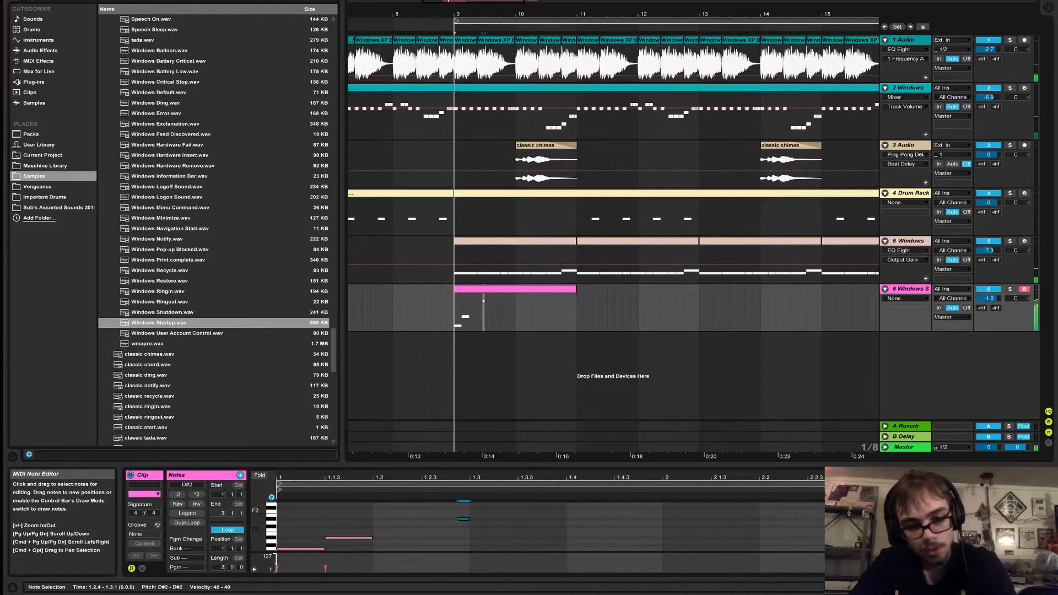
{"action": "left_click_drag", "start_coordinate": [415, 523], "coordinate": [379, 523]}
- Repeat the three-note figure across the rest of the two-bar Startup clip and end it with a D#2 note
{"action": "left_click_drag", "start_coordinate": [441, 514], "coordinate": [283, 550]}
{"action": "left_click_drag", "start_coordinate": [475, 514], "coordinate": [282, 550]}
{"action": "key", "text": "super+c"}
{"action": "left_click", "coordinate": [474, 519]}
{"action": "key", "text": "super+v"}
{"action": "left_click", "coordinate": [397, 523]}
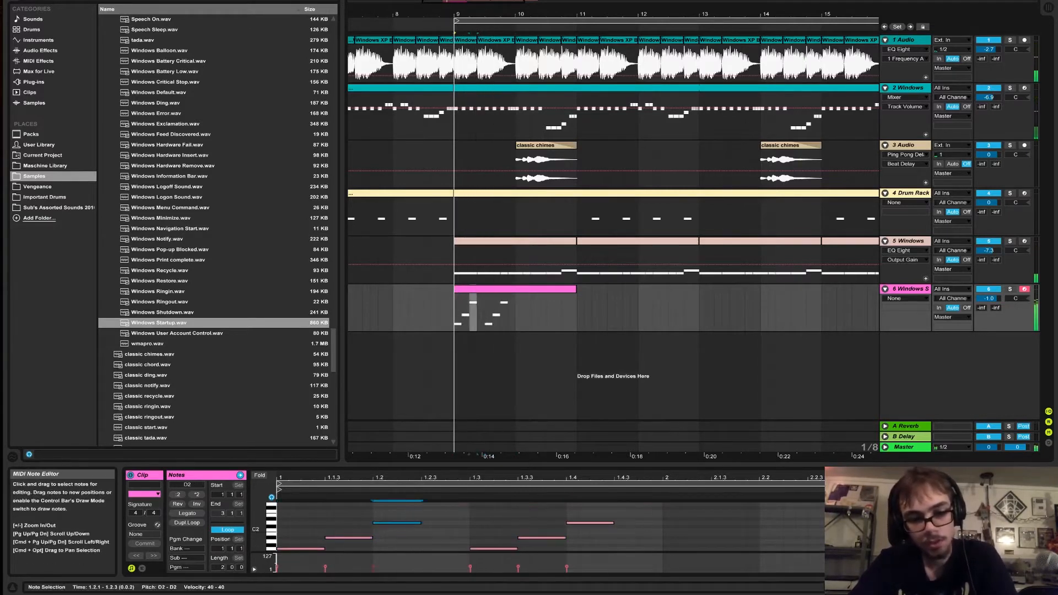
{"action": "left_click_drag", "start_coordinate": [616, 510], "coordinate": [282, 550]}
{"action": "key", "text": "super+c"}
{"action": "left_click", "coordinate": [665, 522]}
{"action": "key", "text": "super+v"}
{"action": "double_click", "coordinate": [1022, 519]}
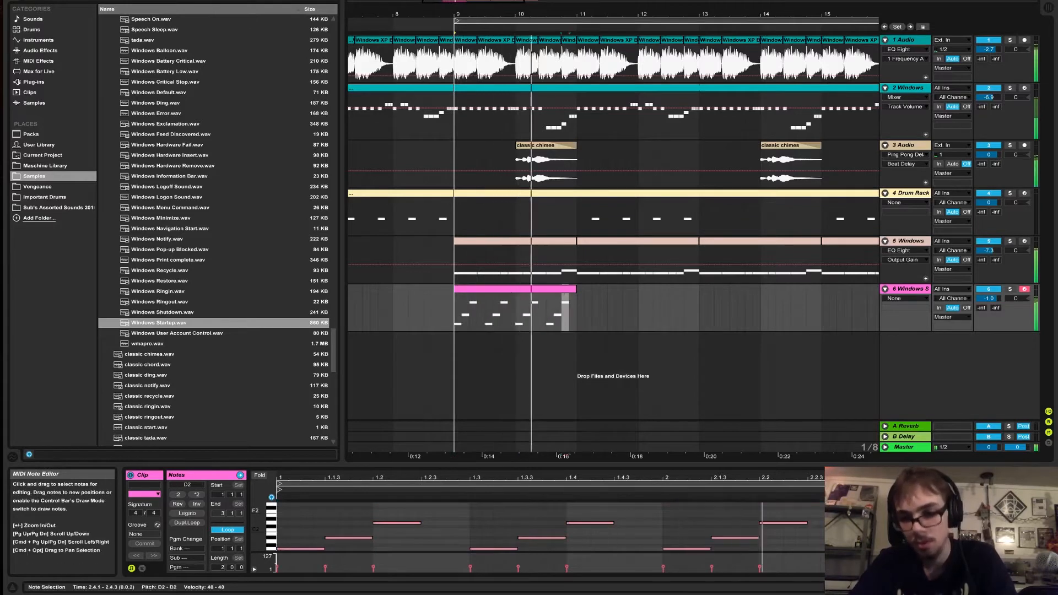
- Duplicate the Startup clip to bar 11 with its last note lowered to G#1, and repeat both clips from 13.1.1 to 17.1.1
{"action": "left_click", "coordinate": [543, 289]}
{"action": "key", "text": "super+d"}
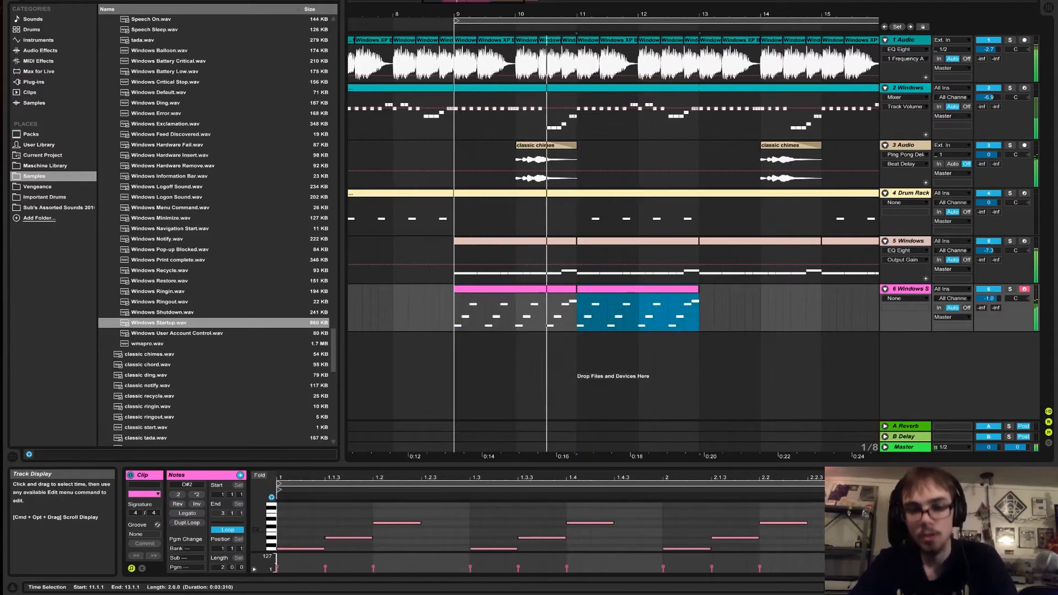
{"action": "left_click", "coordinate": [1024, 519]}
{"action": "key", "text": "Down"}
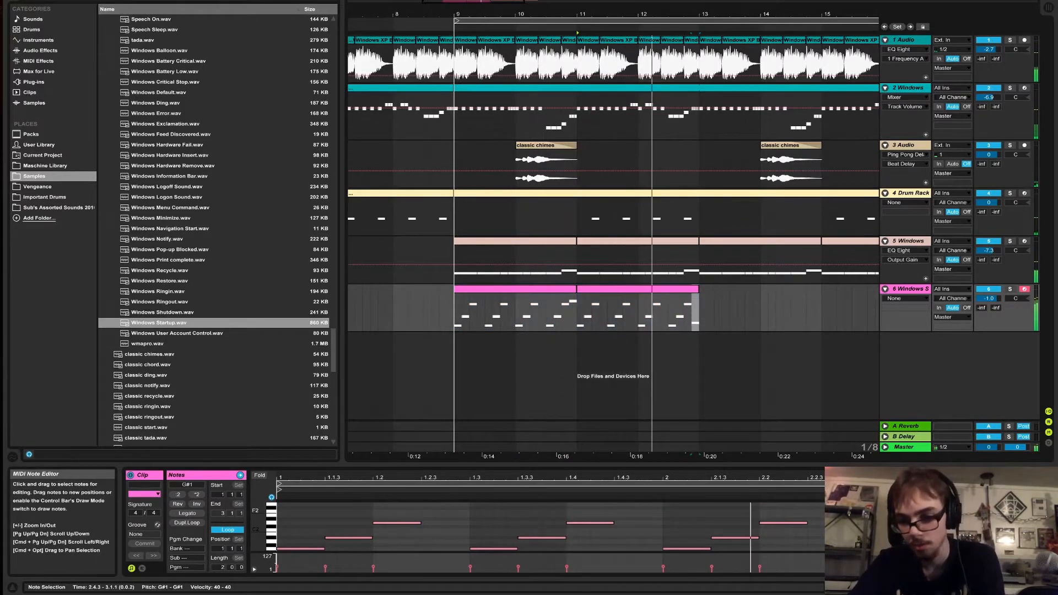
{"action": "left_click_drag", "start_coordinate": [697, 314], "coordinate": [455, 314]}
{"action": "key", "text": "super+d"}
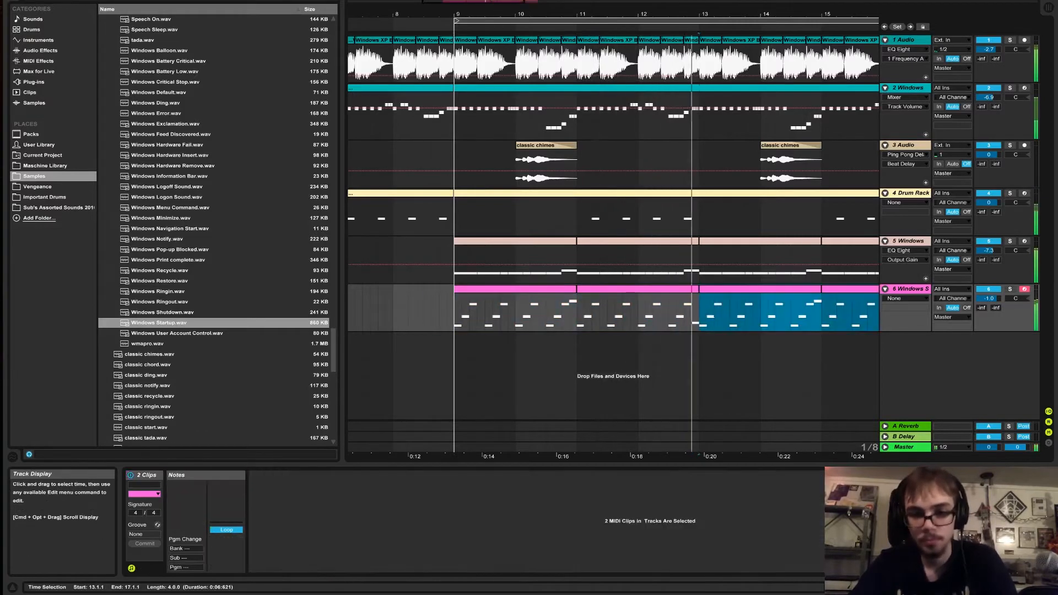
- Add a Saturator after the Startup Sampler with 36 dB drive, soft clip on and the output lowered to -17.4 dB
{"action": "left_click_drag", "start_coordinate": [459, 13], "coordinate": [199, 9]}
{"action": "double_click", "coordinate": [567, 313]}
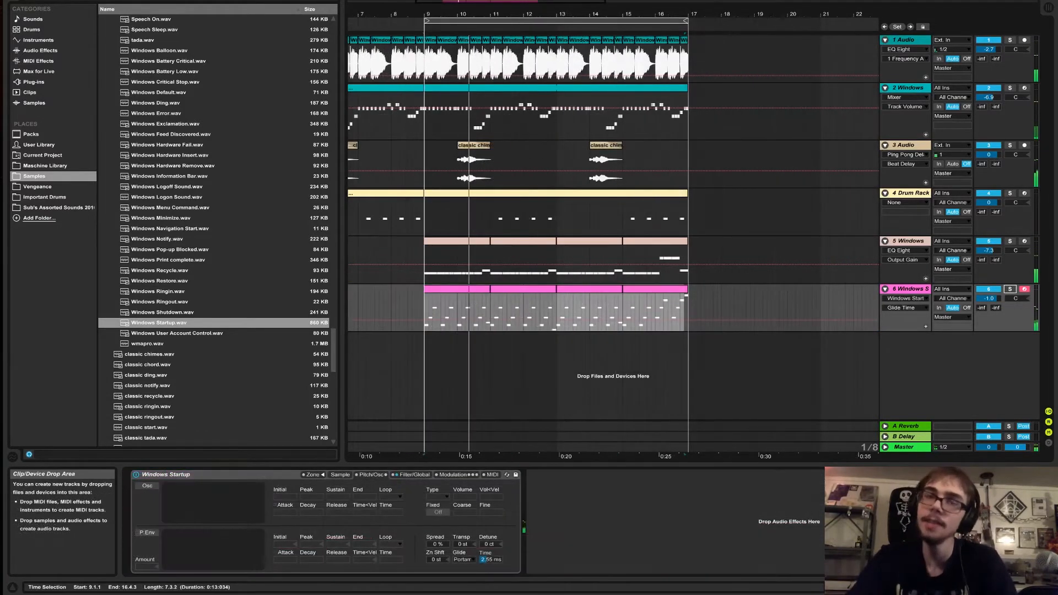
{"action": "left_click", "coordinate": [39, 51]}
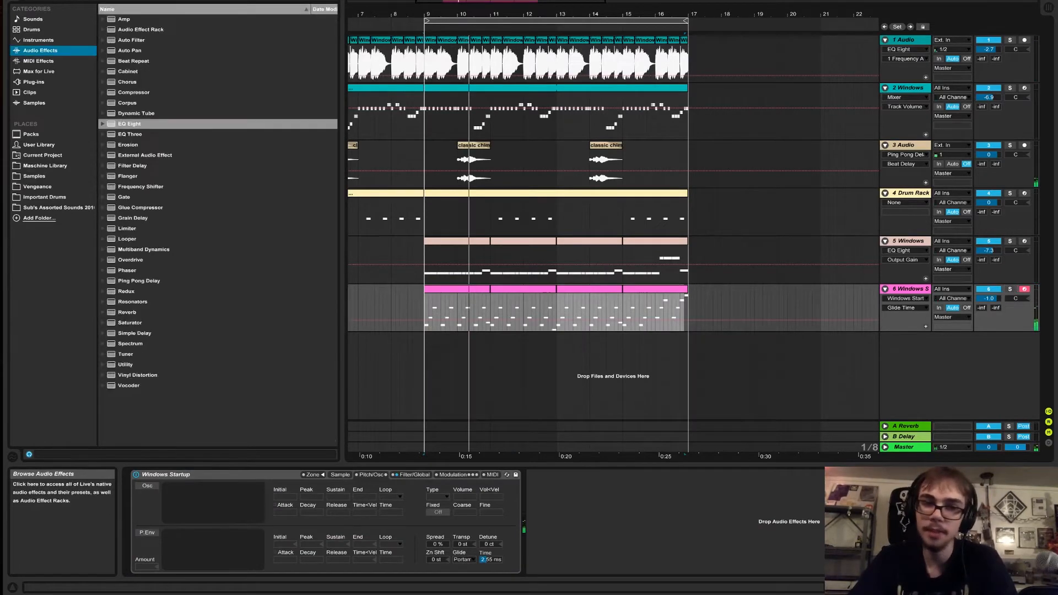
{"action": "left_click_drag", "start_coordinate": [130, 323], "coordinate": [822, 522]}
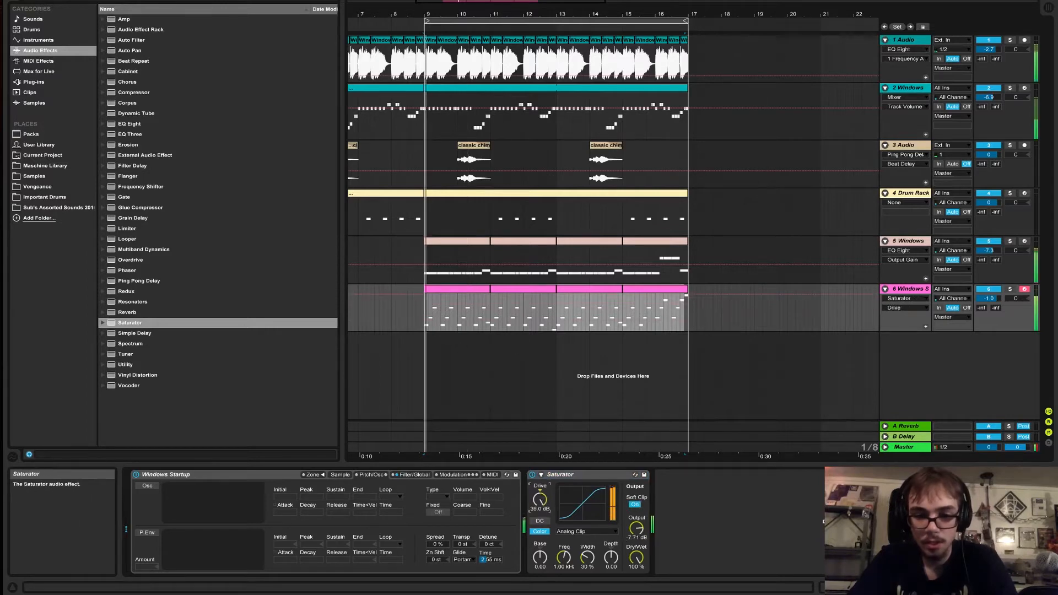
{"action": "left_click_drag", "start_coordinate": [637, 528], "coordinate": [637, 533]}
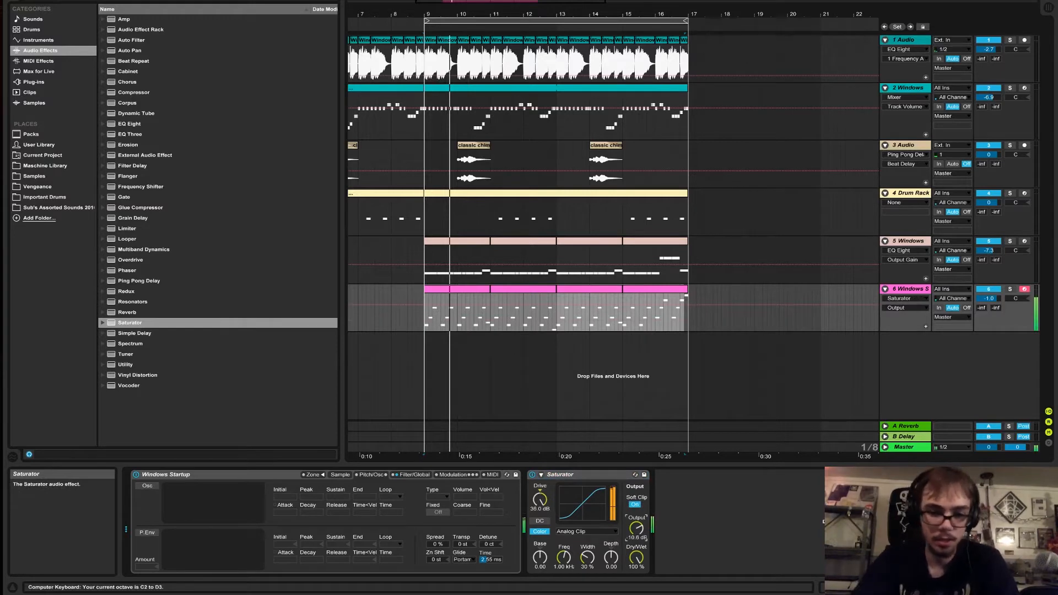
- Add a Reverb after the Saturator on track 6, switch on its input low cut and lower its dry/wet amount
{"action": "left_click", "coordinate": [128, 313]}
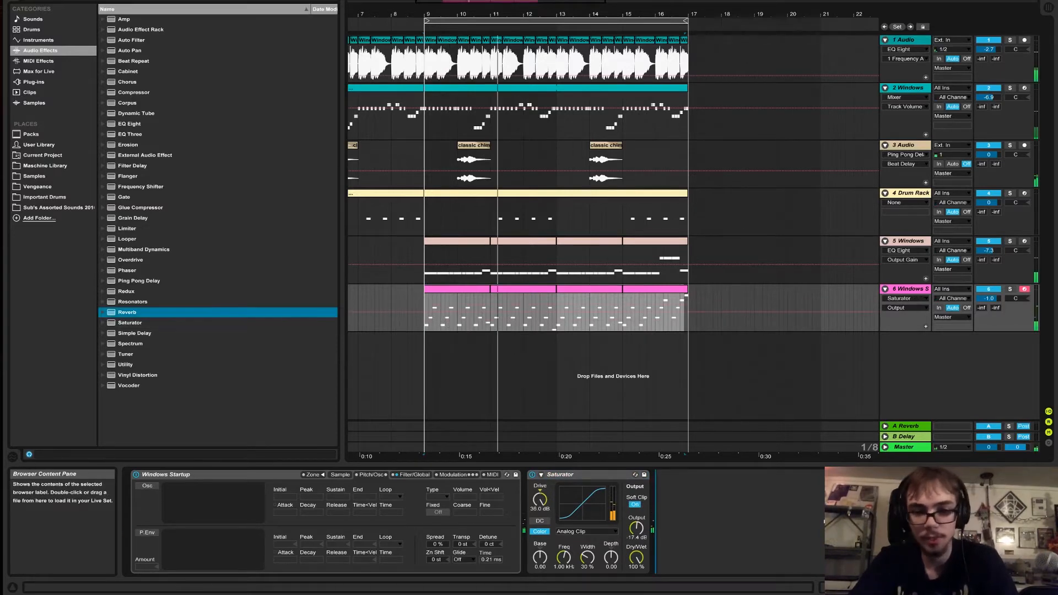
{"action": "left_click_drag", "start_coordinate": [128, 312], "coordinate": [683, 480]}
{"action": "left_click", "coordinate": [669, 491]}
{"action": "left_click_drag", "start_coordinate": [681, 510], "coordinate": [675, 507]}
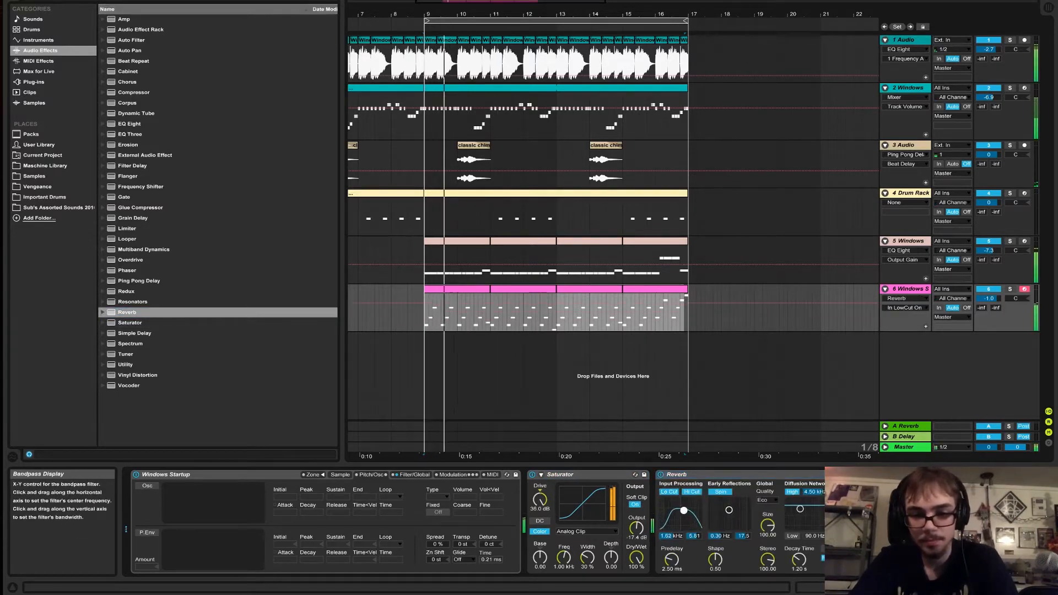
{"action": "left_click_drag", "start_coordinate": [912, 559], "coordinate": [913, 585]}
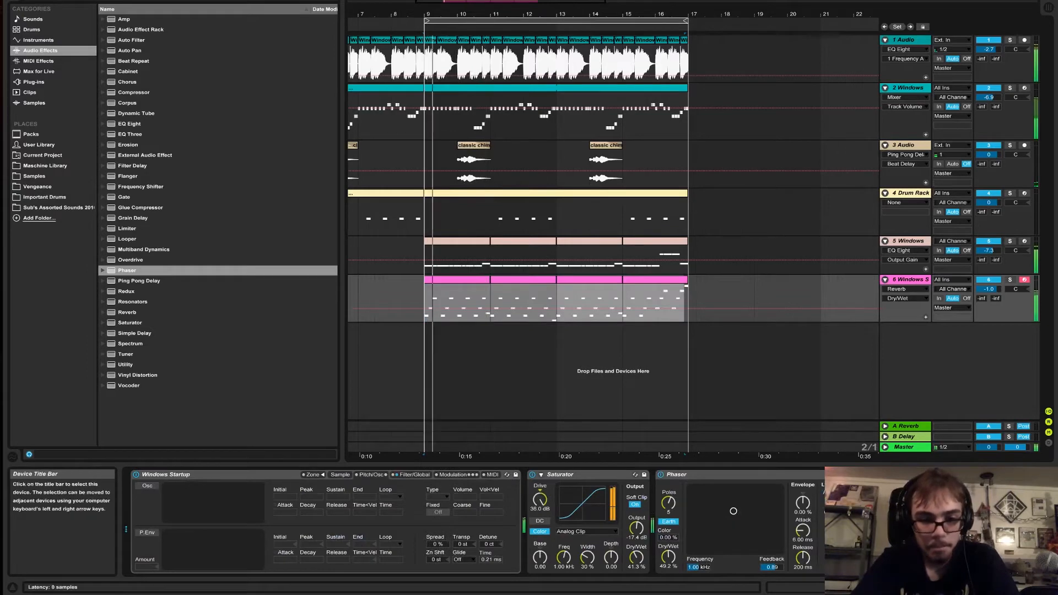
- Transpose the Startup Sampler up 12 st and lower track 6's volume to -3.7 dB
{"action": "mouse_move", "coordinate": [462, 544]}
{"action": "left_mouse_down"}
{"action": "mouse_move", "coordinate": [462, 529]}
{"action": "mouse_move", "coordinate": [462, 541]}
{"action": "left_mouse_up"}
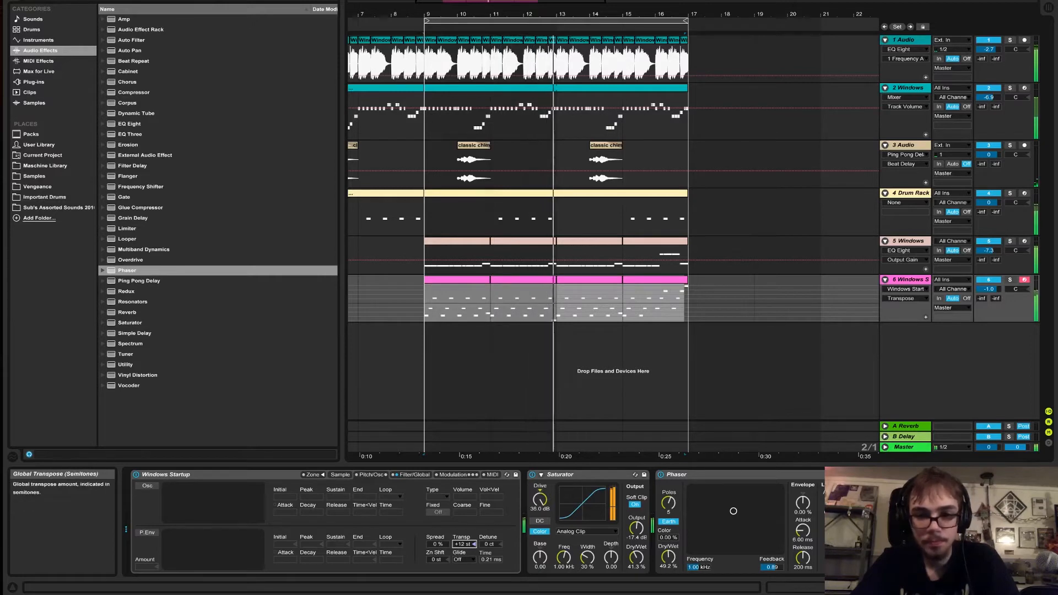
{"action": "left_click_drag", "start_coordinate": [988, 288], "coordinate": [989, 303]}
- Duplicate bars 9 to 17 of all six tracks so the section repeats from 17.1.1 to 25.1.1
{"action": "left_click_drag", "start_coordinate": [581, 14], "coordinate": [580, 1]}
{"action": "key", "text": "space"}
{"action": "left_click_drag", "start_coordinate": [465, 332], "coordinate": [580, 63]}
{"action": "left_click", "coordinate": [581, 300]}
{"action": "key", "text": "super+d"}
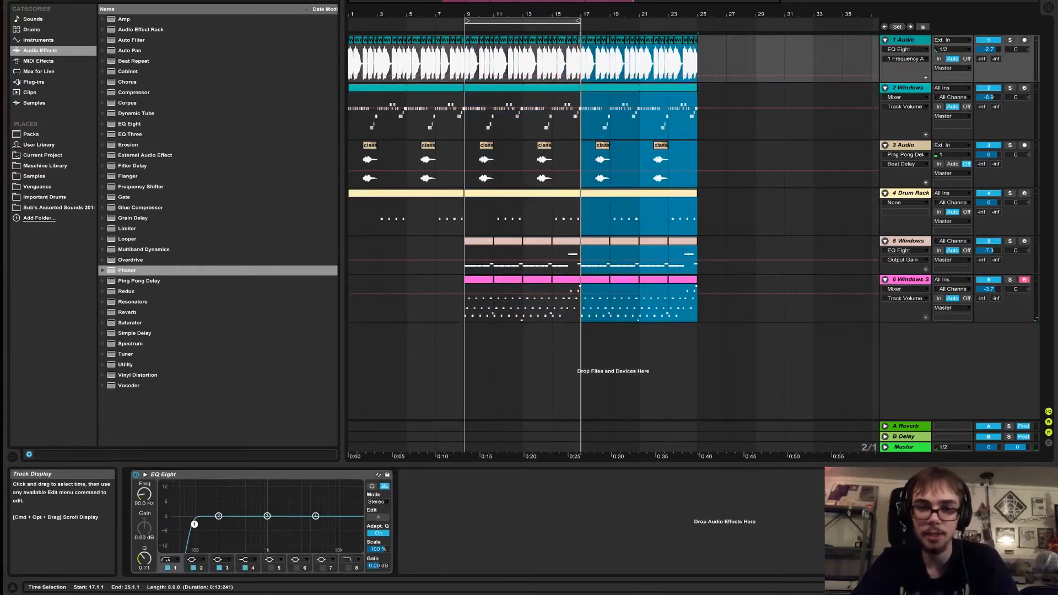
{"action": "key", "text": "space"}
{"action": "left_click_drag", "start_coordinate": [573, 21], "coordinate": [546, 21]}
{"action": "key", "text": "space"}
{"action": "key", "text": "space"}
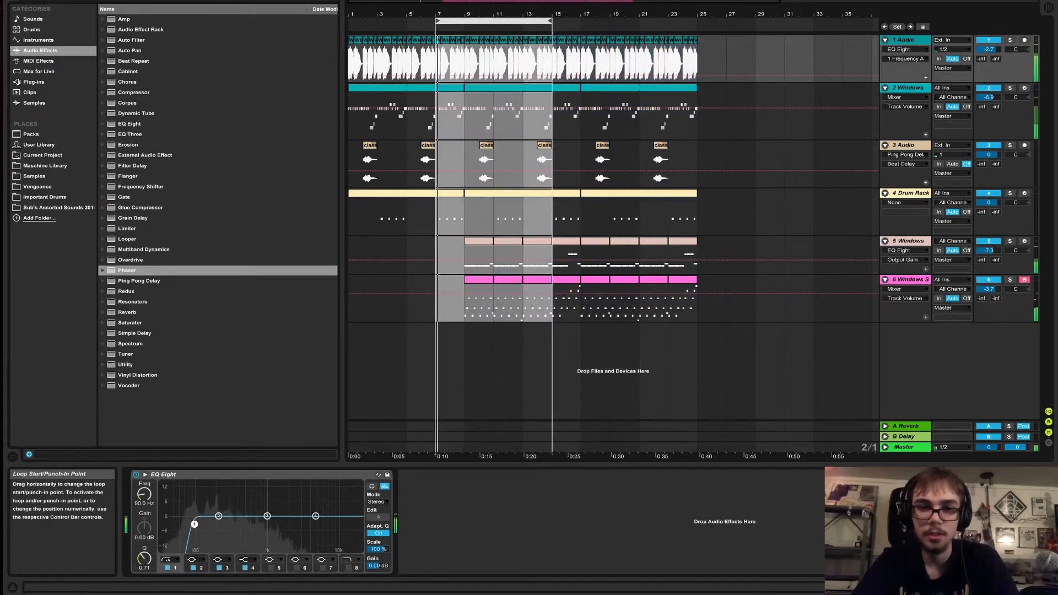
{"action": "key", "text": "Right"}
{"action": "key", "text": "Right"}
{"action": "key", "text": "Left"}
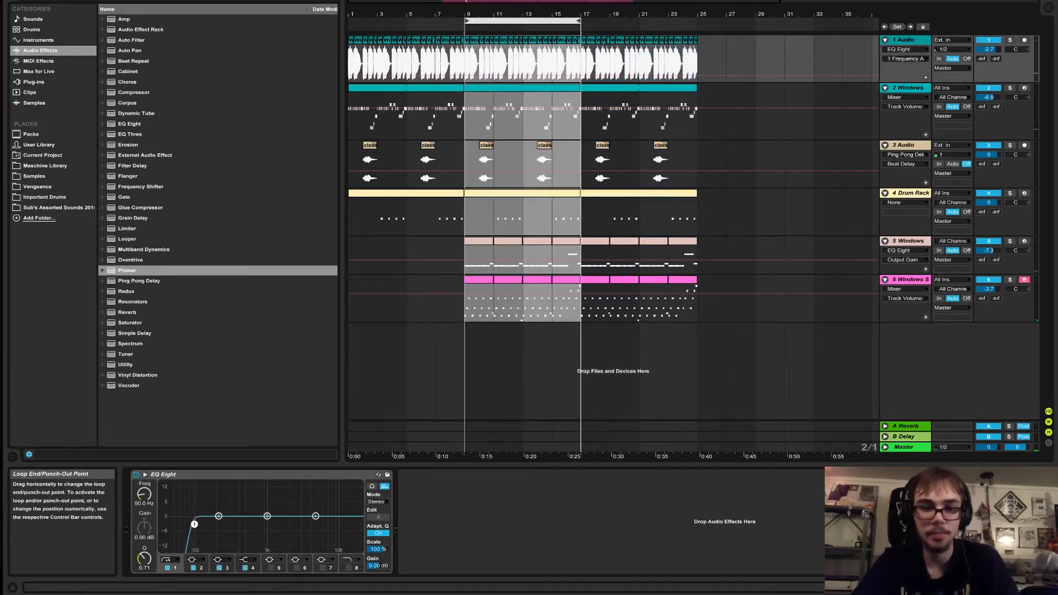
- Merge the Startup clips from bar 17 to 25 on track 6 into one and transpose its notes down about an octave
{"action": "key", "text": "space"}
{"action": "left_click_drag", "start_coordinate": [582, 302], "coordinate": [697, 307]}
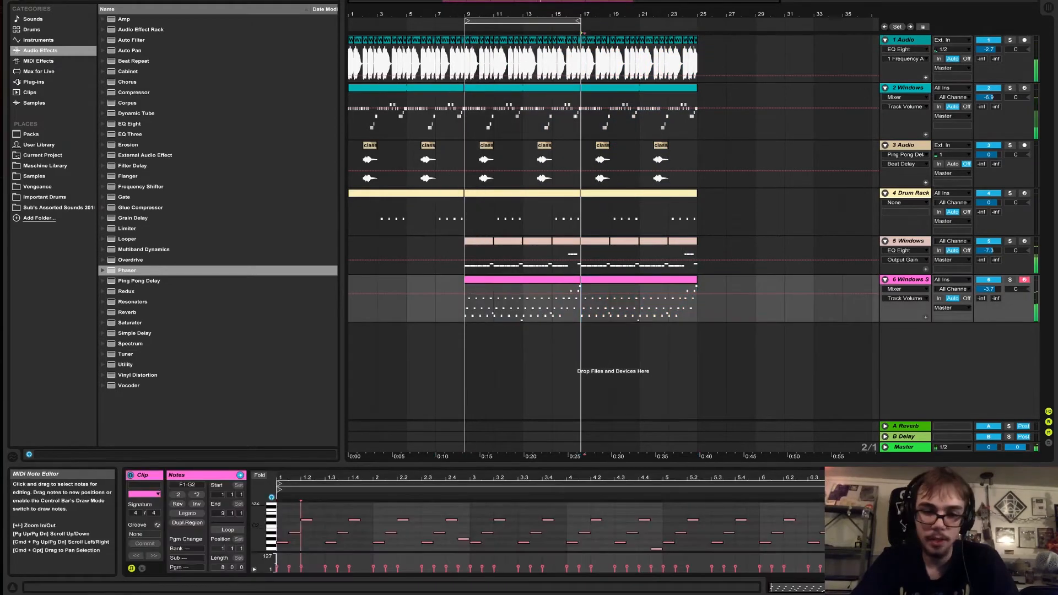
{"action": "key", "text": "space"}
{"action": "left_click_drag", "start_coordinate": [187, 485], "coordinate": [187, 505]}
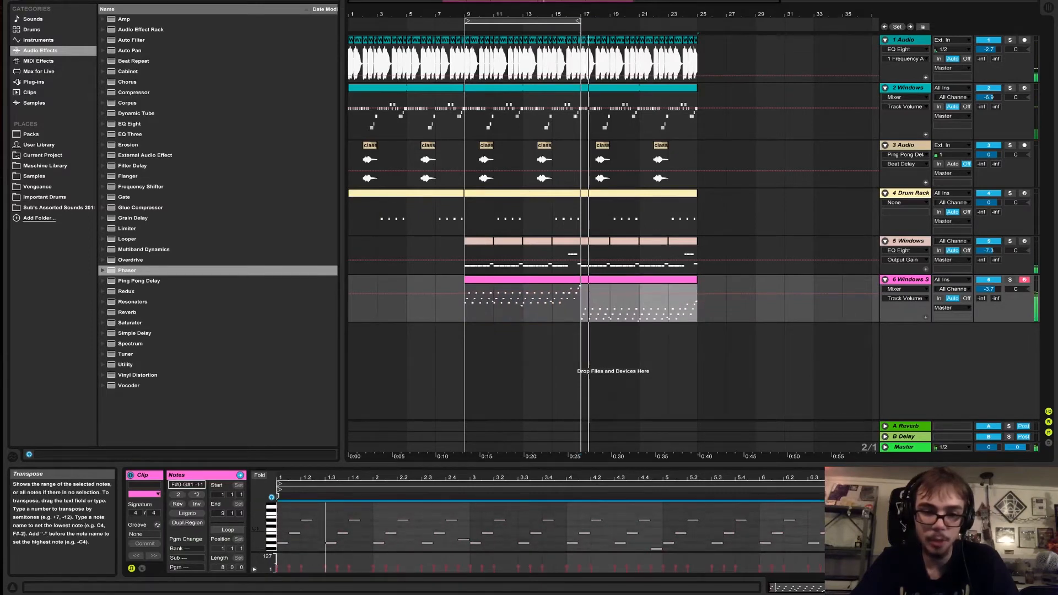
{"action": "key", "text": "space"}
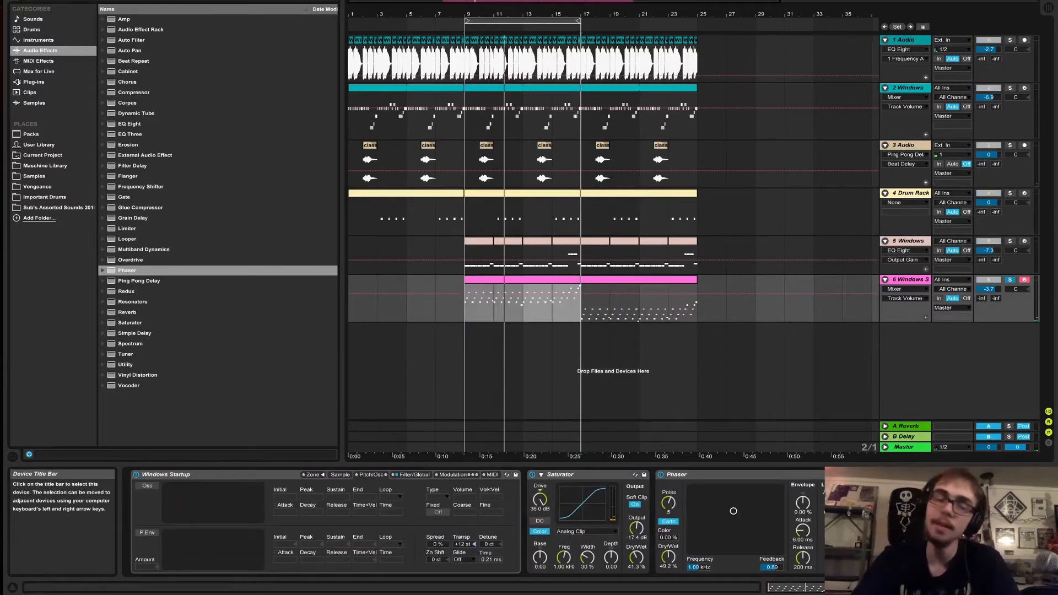
- Set the Startup Sampler's volume envelope sustain to -inf dB and shorten its decay while auditioning the track
{"action": "left_click", "coordinate": [415, 475]}
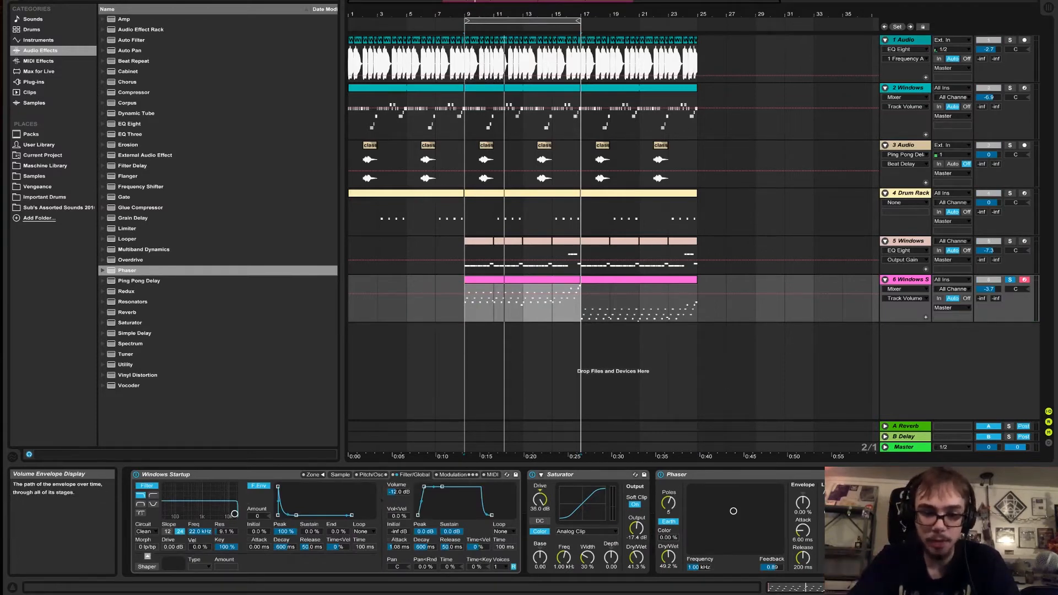
{"action": "left_click_drag", "start_coordinate": [451, 531], "coordinate": [451, 542]}
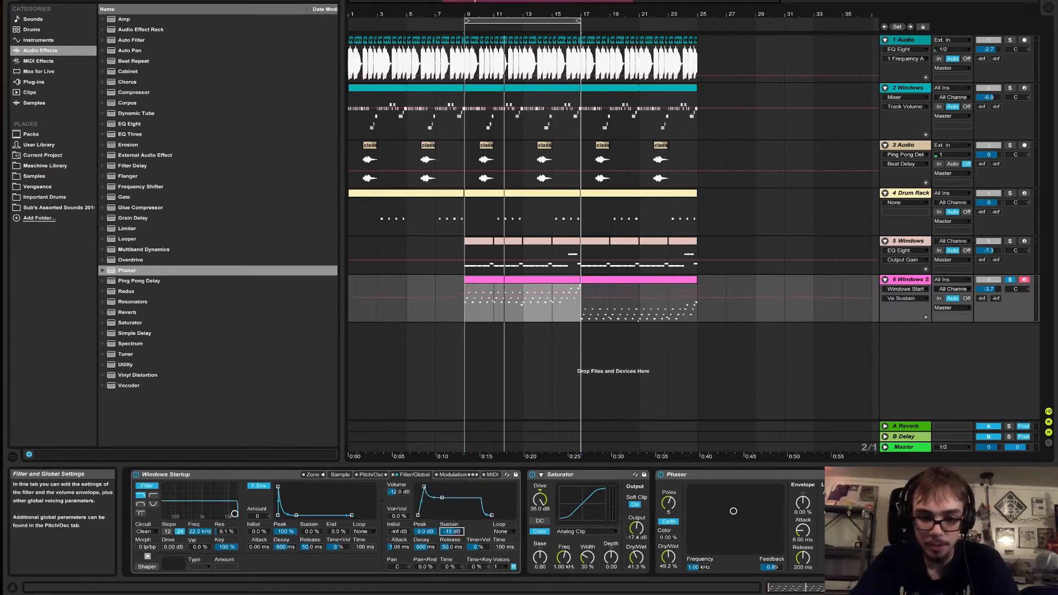
{"action": "key", "text": "space"}
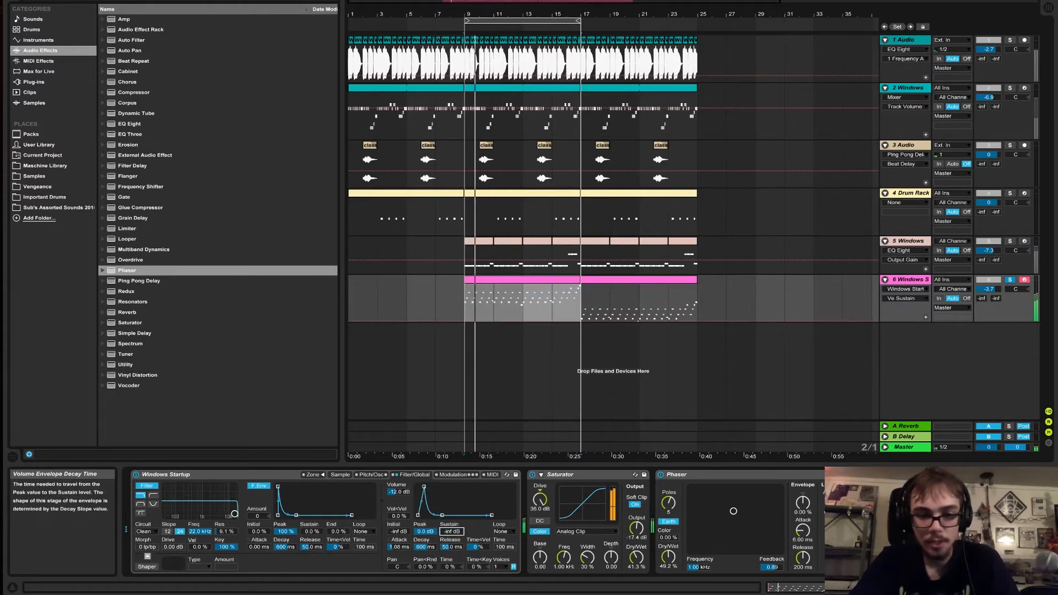
{"action": "left_click_drag", "start_coordinate": [425, 546], "coordinate": [425, 551]}
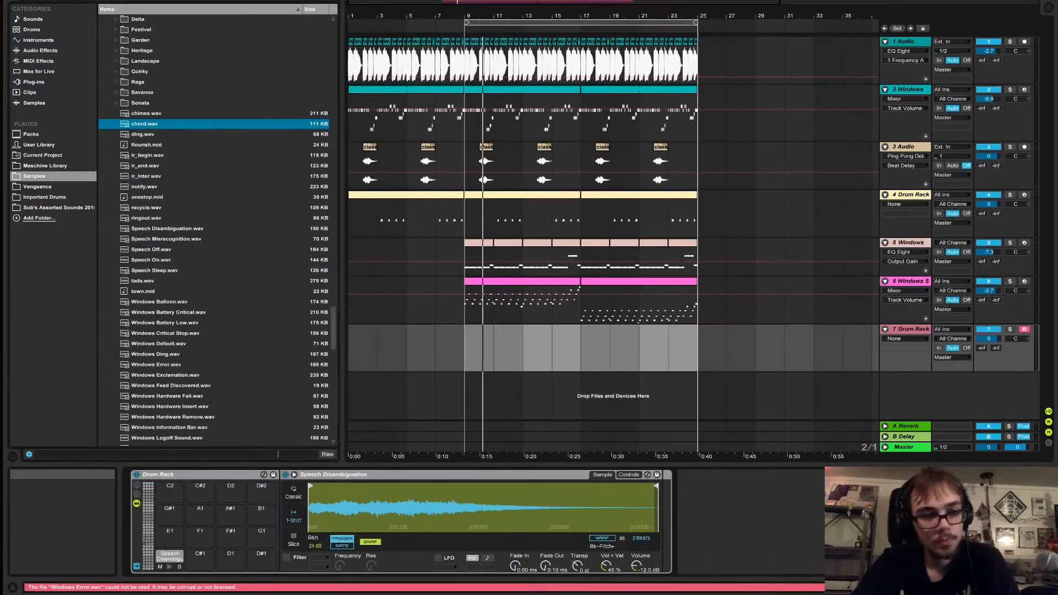
- Load ding.wav onto the C#1 pad of track 7's Drum Rack, normalize its volume and trim the sample start slightly
{"action": "key", "text": "Down"}
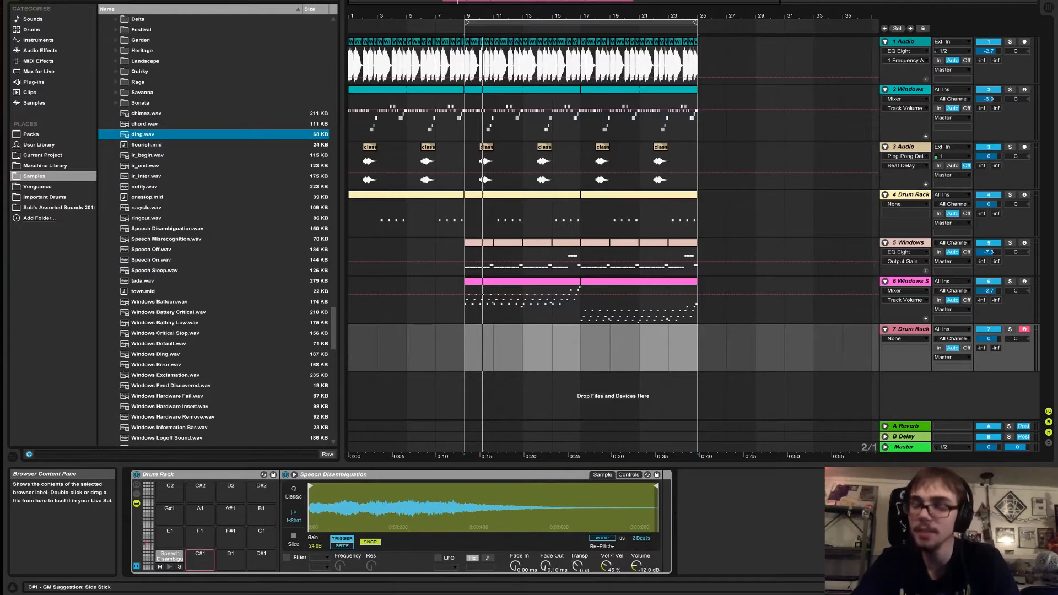
{"action": "left_click_drag", "start_coordinate": [200, 559], "coordinate": [200, 560]}
{"action": "right_click", "coordinate": [377, 505]}
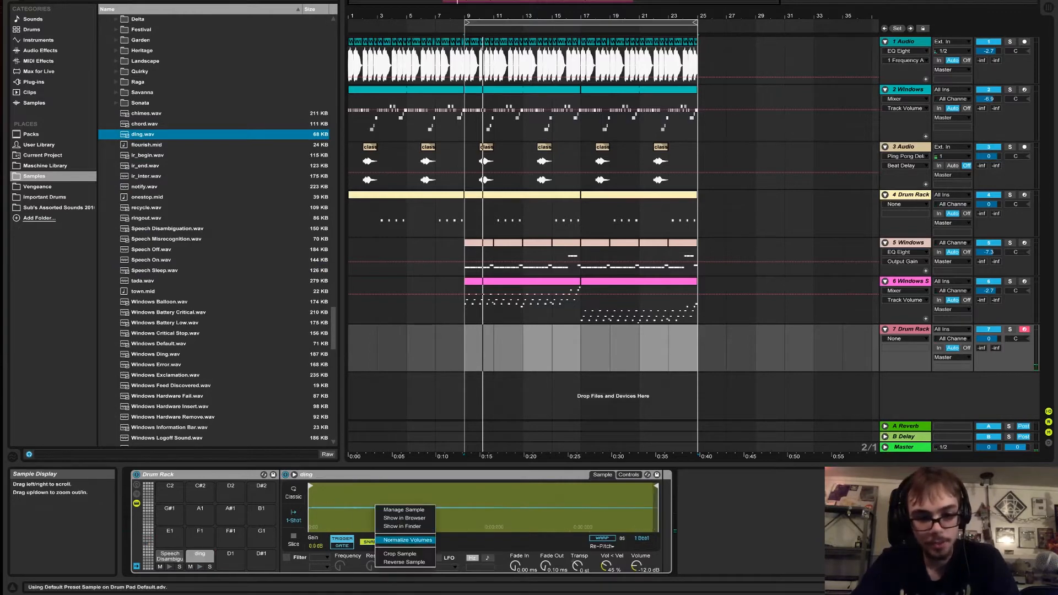
{"action": "left_click", "coordinate": [401, 540]}
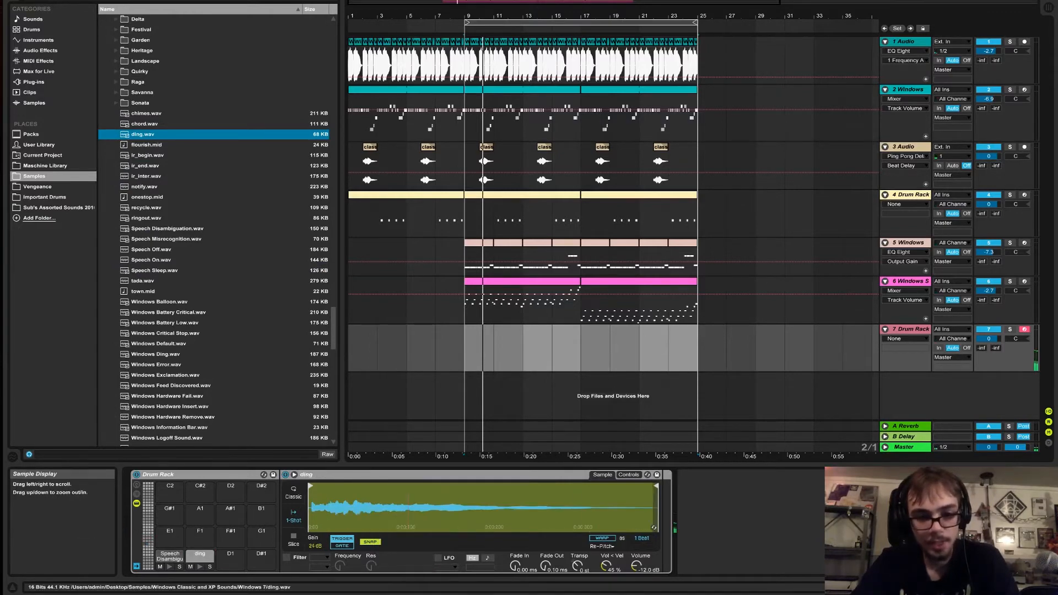
{"action": "left_click_drag", "start_coordinate": [310, 486], "coordinate": [313, 486]}
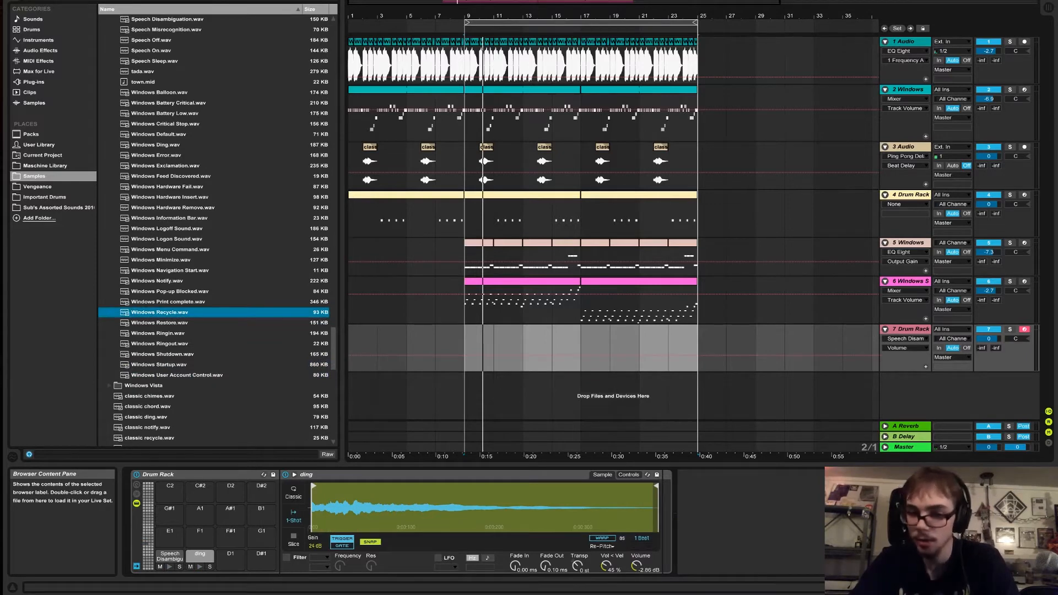
- Load Windows Recycle.wav onto the D1 pad, trimmed to its main hit, with 79.5 ms fade out, -5 st transpose and -5.14 dB volume
{"action": "left_click_drag", "start_coordinate": [159, 312], "coordinate": [231, 556]}
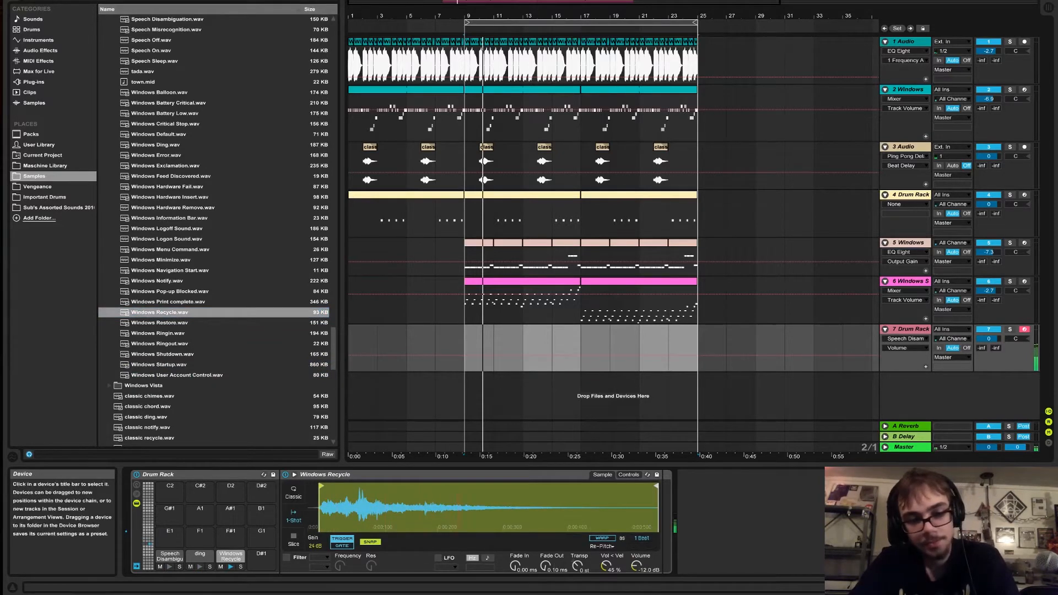
{"action": "left_click_drag", "start_coordinate": [656, 486], "coordinate": [435, 486]}
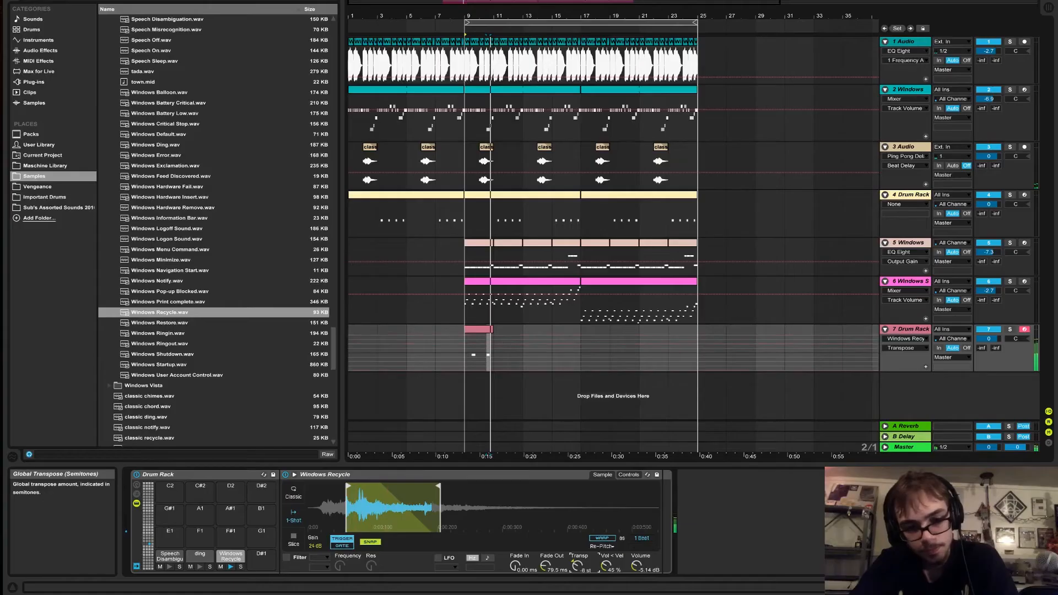
{"action": "key", "text": "space"}
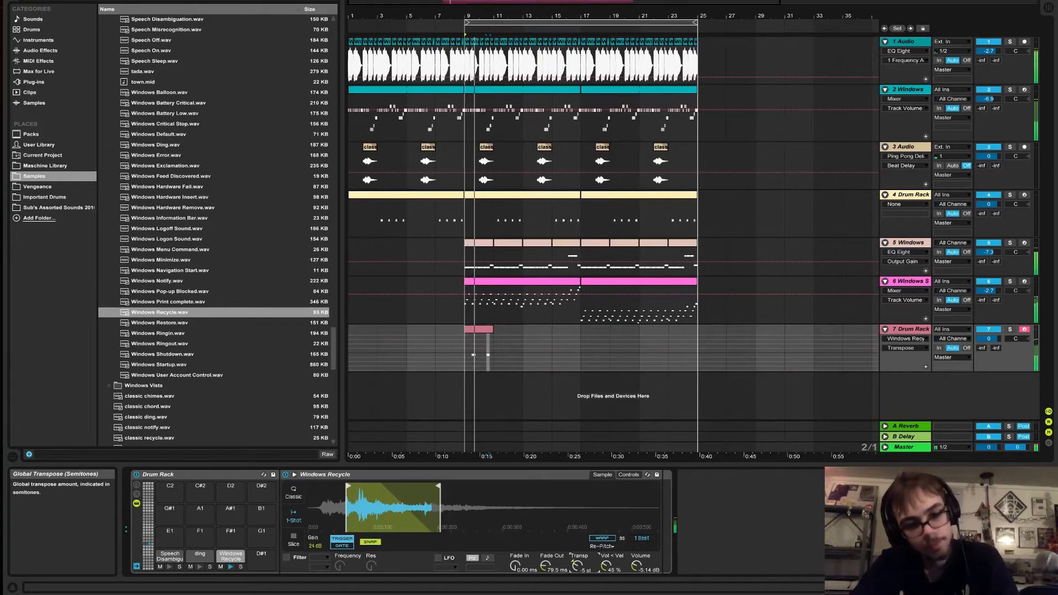
{"action": "left_click_drag", "start_coordinate": [439, 486], "coordinate": [425, 487]}
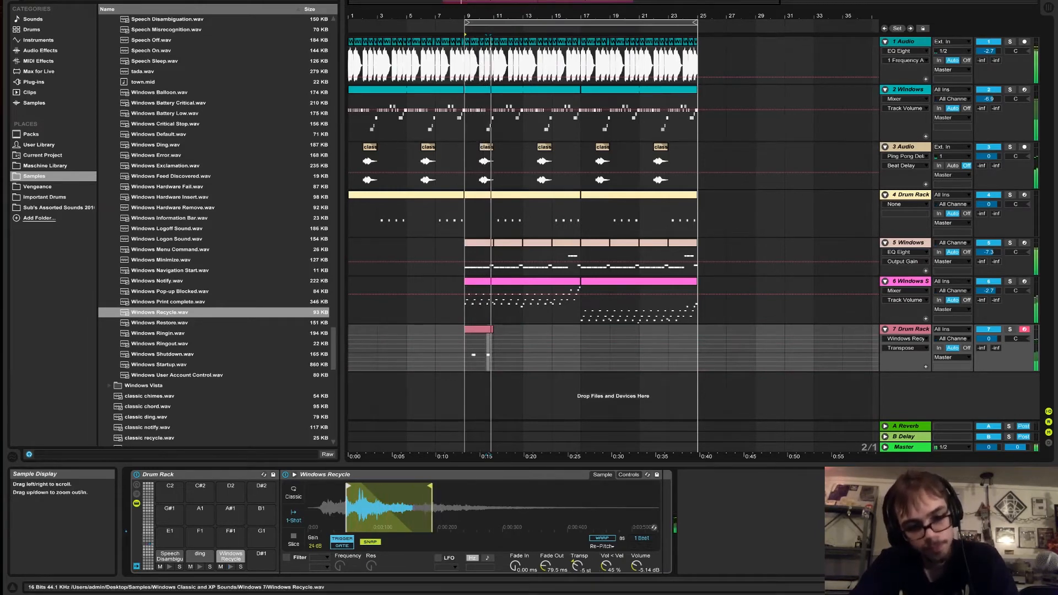
- Audition the two-bar drum clip on track 7 and repeat it from bar 9 to bar 25
{"action": "key", "text": "space"}
{"action": "key", "text": "space"}
{"action": "left_click", "coordinate": [479, 329]}
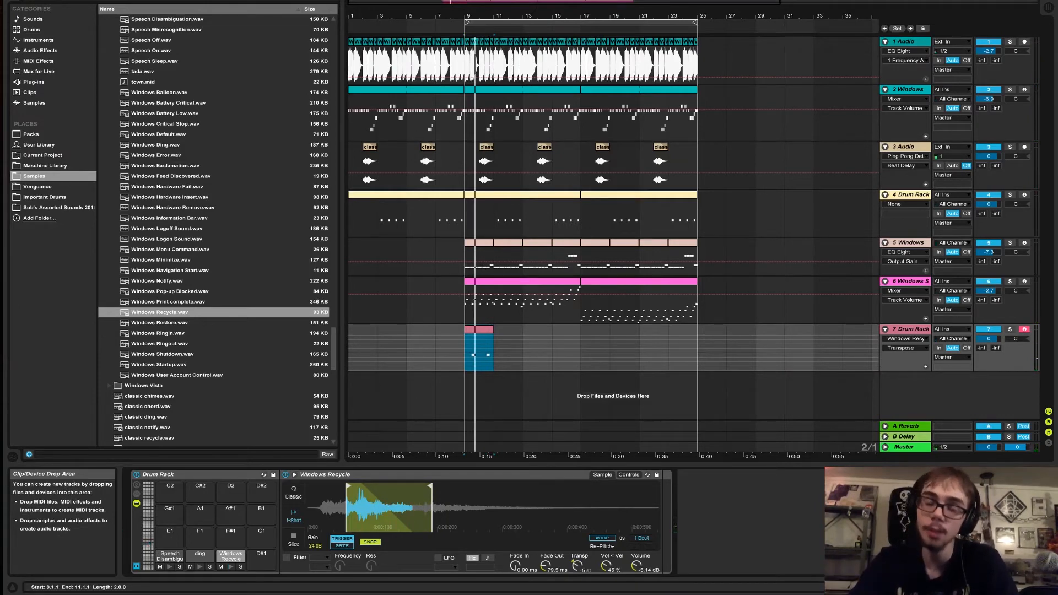
{"action": "key", "text": "space"}
{"action": "key", "text": "space"}
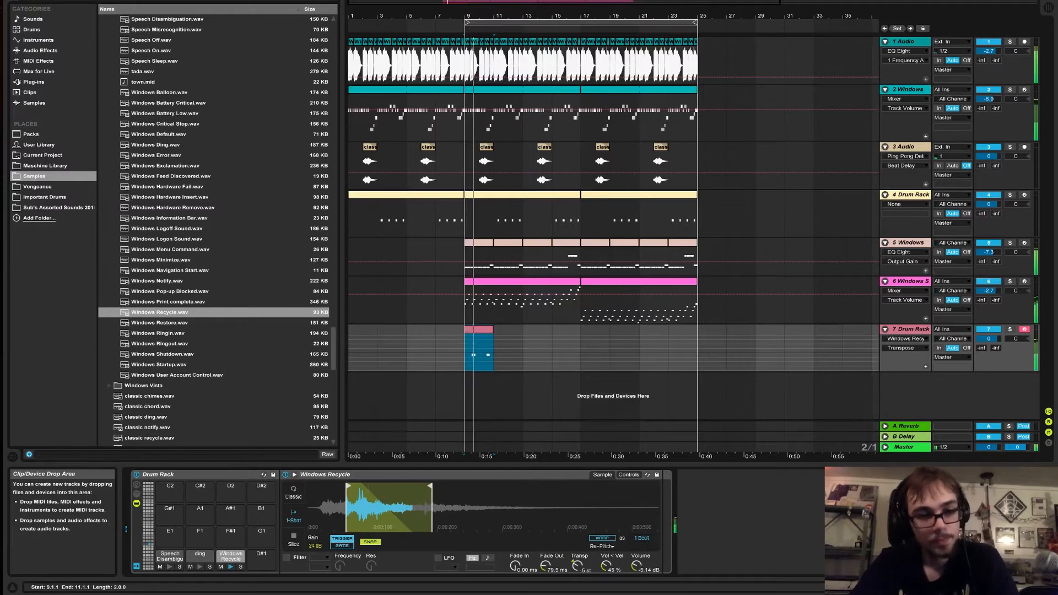
{"action": "key", "text": "shift+Tab"}
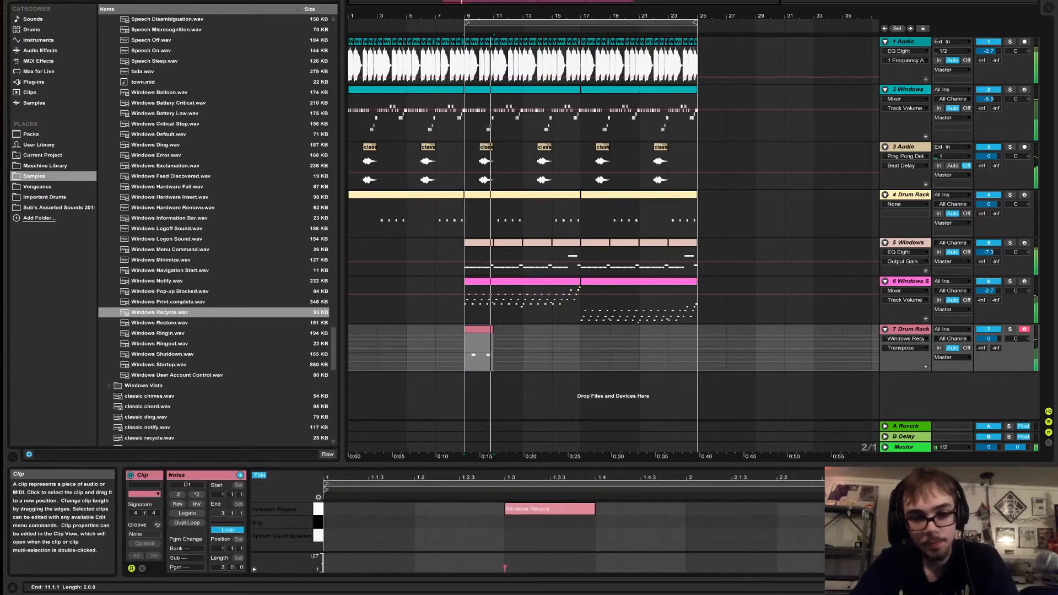
{"action": "left_click_drag", "start_coordinate": [493, 330], "coordinate": [523, 331]}
{"action": "key", "text": "ctrl+d"}
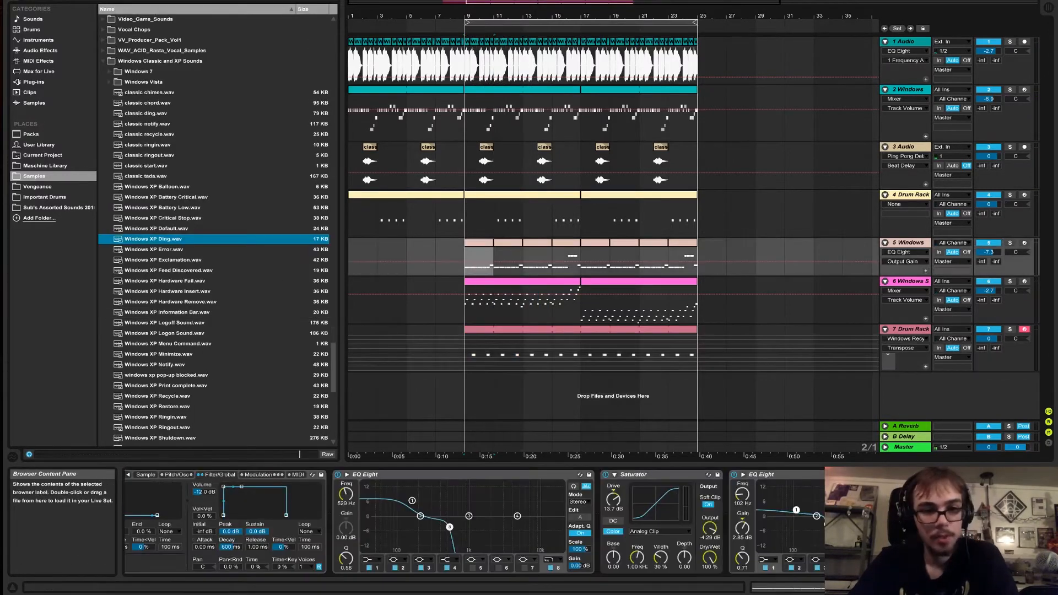
- Arm track 5 for playing its Critical Stop Sampler and bypass its first EQ Eight and Saturator
{"action": "left_click", "coordinate": [765, 588]}
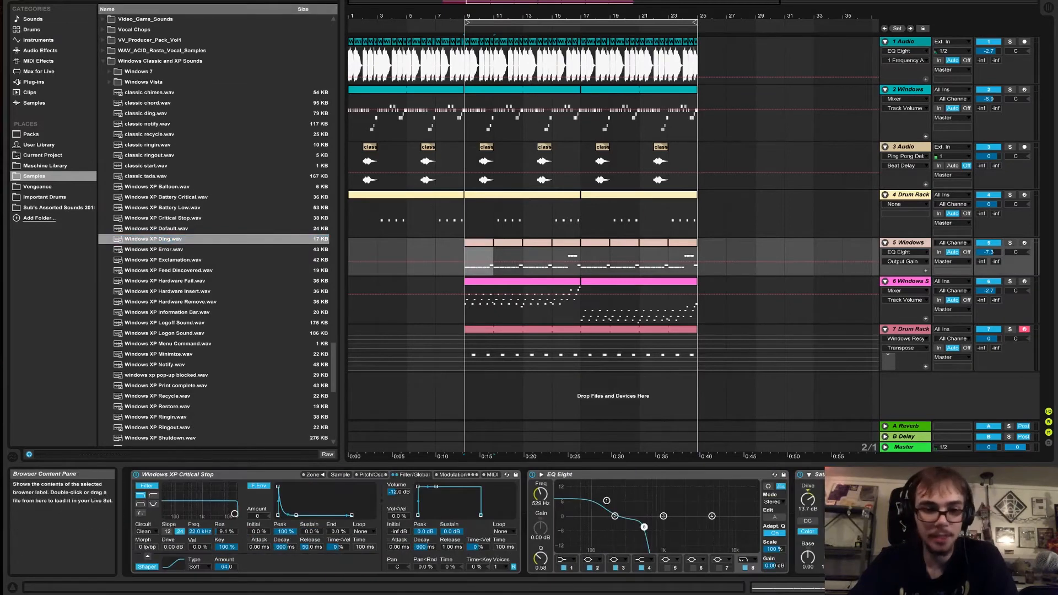
{"action": "left_click", "coordinate": [153, 240]}
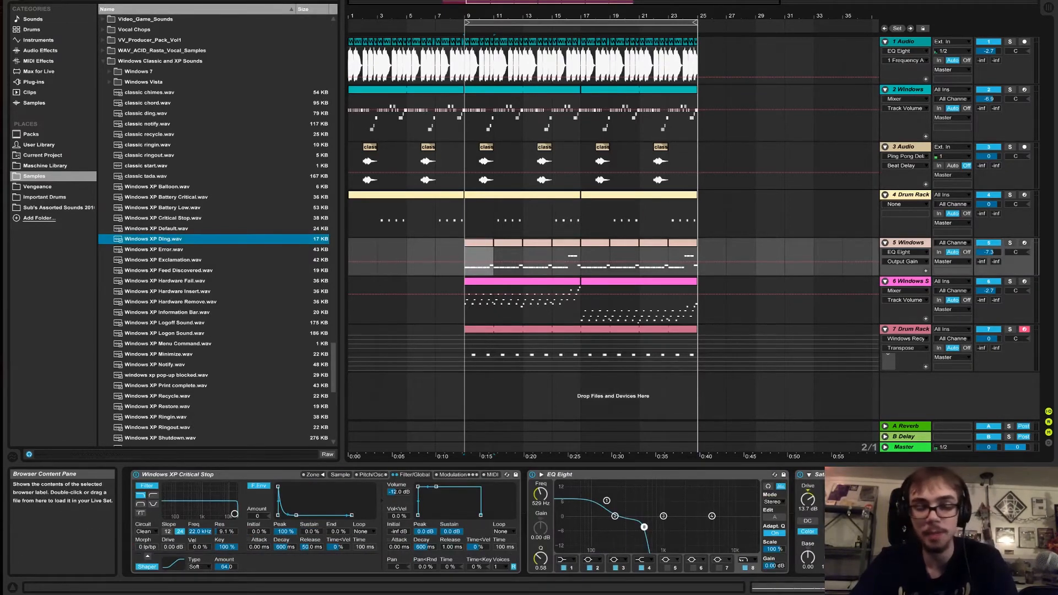
{"action": "left_click", "coordinate": [1025, 242]}
{"action": "key", "text": "x"}
{"action": "key", "text": "a"}
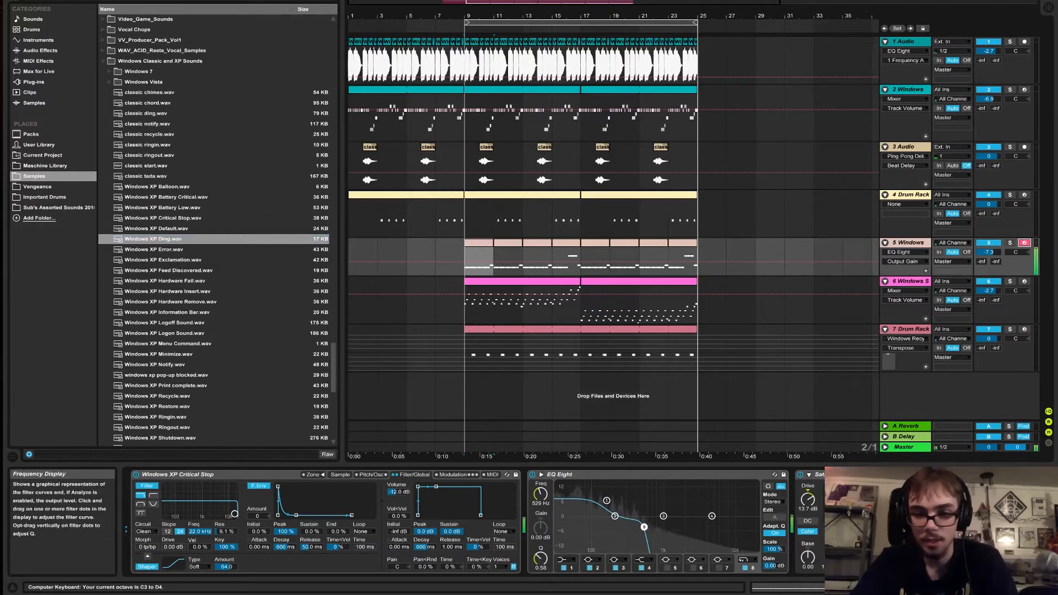
{"action": "left_click", "coordinate": [560, 475]}
{"action": "left_click", "coordinate": [532, 474]}
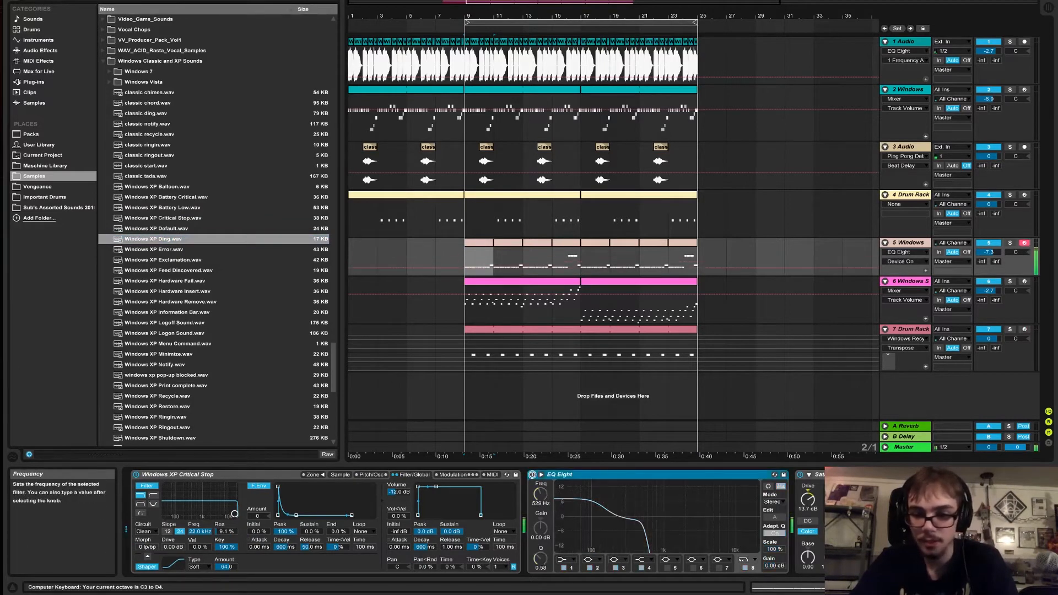
{"action": "left_click", "coordinate": [800, 474]}
- Replace the Critical Stop sample in track 5's Sampler with Windows XP Ding.wav and normalize its volume
{"action": "left_click_drag", "start_coordinate": [153, 239], "coordinate": [199, 501]}
{"action": "right_click", "coordinate": [200, 500]}
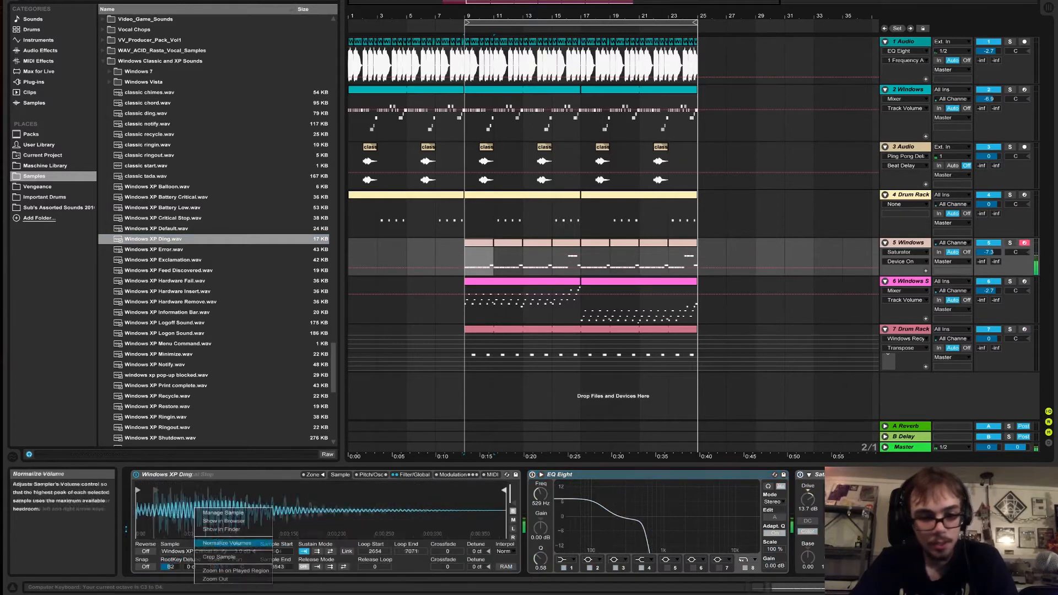
{"action": "left_click", "coordinate": [236, 545]}
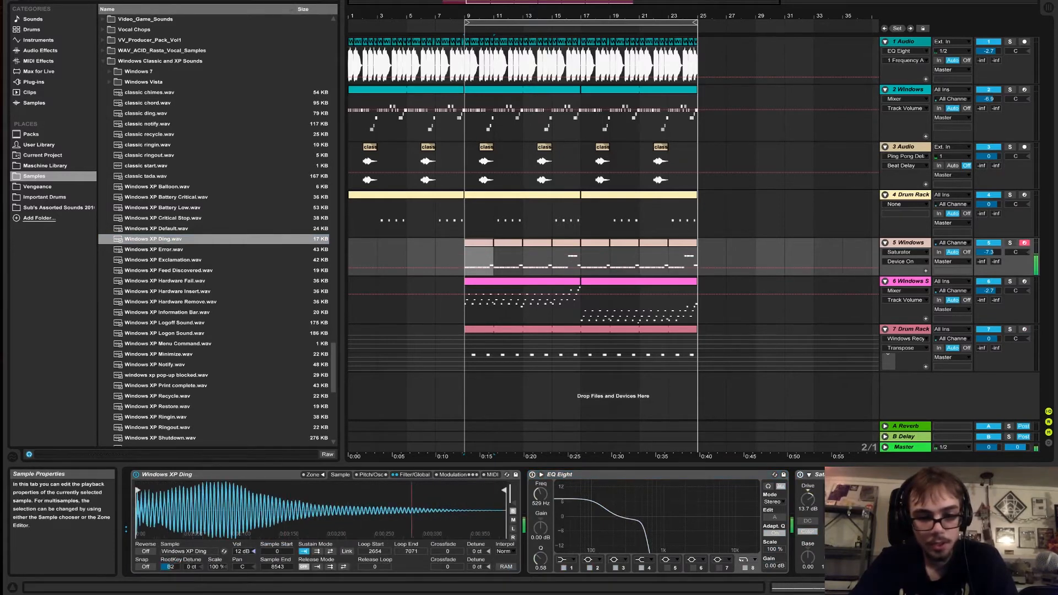
- Re-enable track 5's EQ Eight and Saturator while auditioning the Ding sample several octaves lower
{"action": "left_click", "coordinate": [532, 475]}
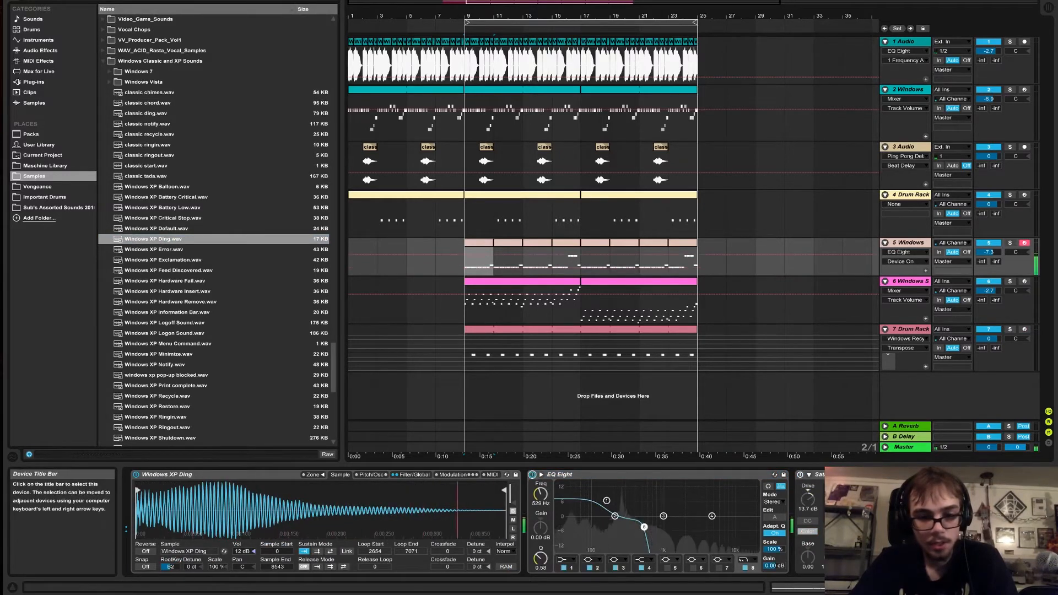
{"action": "key", "text": "z"}
{"action": "key", "text": "a"}
{"action": "key", "text": "z"}
{"action": "key", "text": "a"}
{"action": "key", "text": "z"}
{"action": "key", "text": "a"}
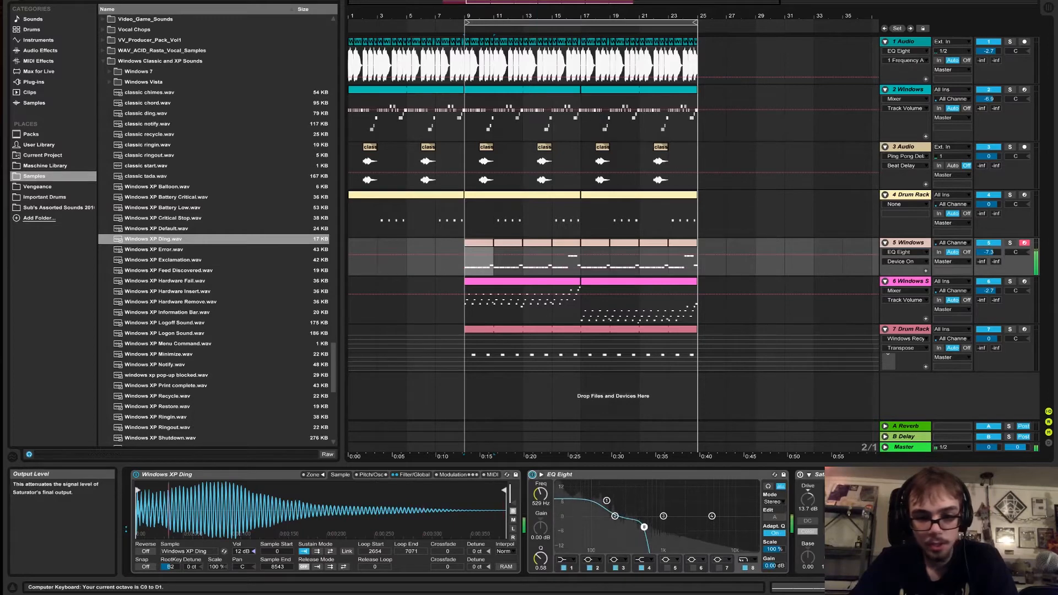
{"action": "left_click", "coordinate": [800, 474]}
{"action": "key", "text": "a"}
{"action": "key", "text": "a"}
{"action": "key", "text": "a"}
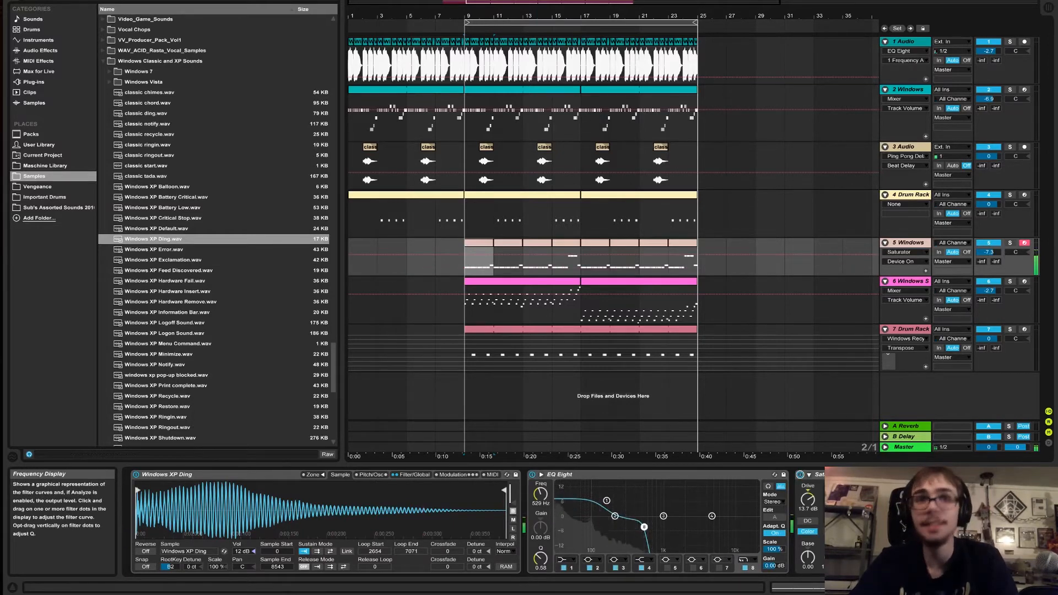
- Take track 5 out of solo
{"action": "left_click_drag", "start_coordinate": [937, 588], "coordinate": [954, 588]}
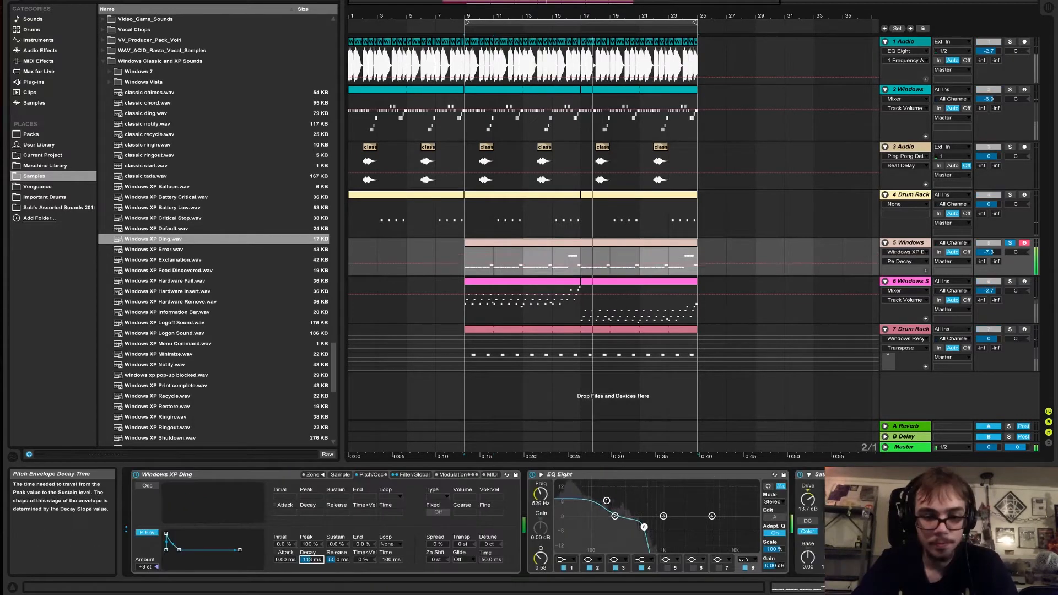
{"action": "left_click", "coordinate": [1011, 242]}
{"action": "left_click_drag", "start_coordinate": [937, 588], "coordinate": [954, 588]}
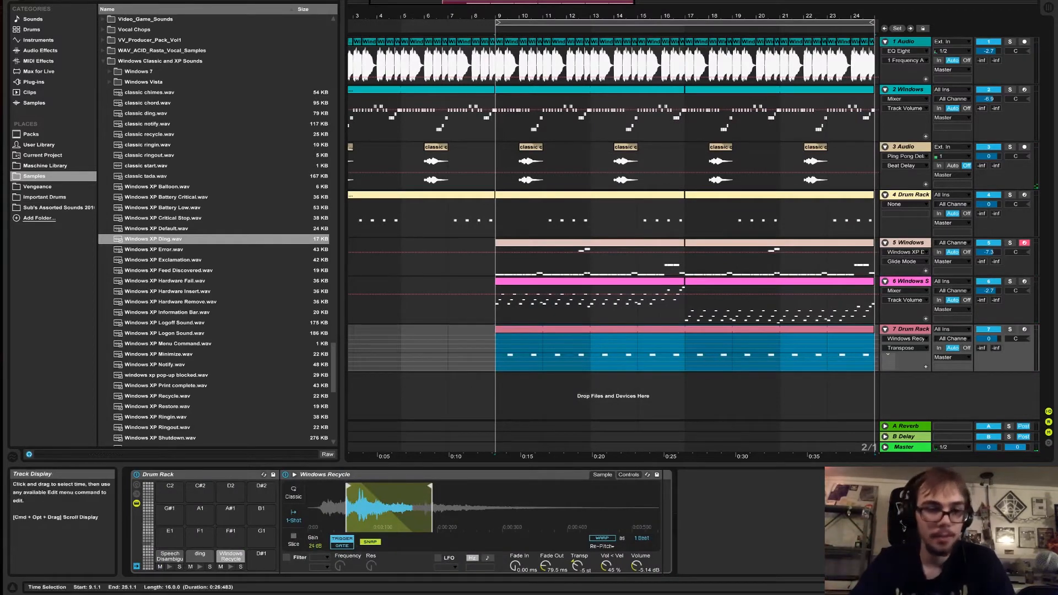
- Preview the Windows XP samples from Minimize onward in search of another drum sound
{"action": "left_click", "coordinate": [158, 355]}
{"action": "key", "text": "Down"}
{"action": "key", "text": "Down"}
{"action": "key", "text": "Down"}
{"action": "key", "text": "Down"}
{"action": "key", "text": "Down"}
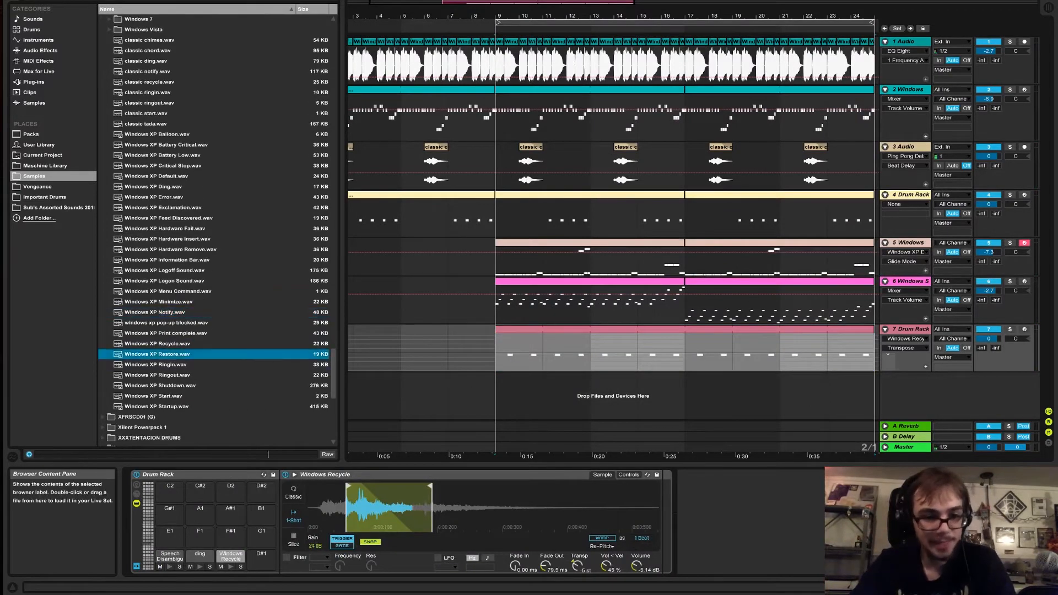
{"action": "key", "text": "Down"}
{"action": "key", "text": "Down"}
{"action": "key", "text": "Down"}
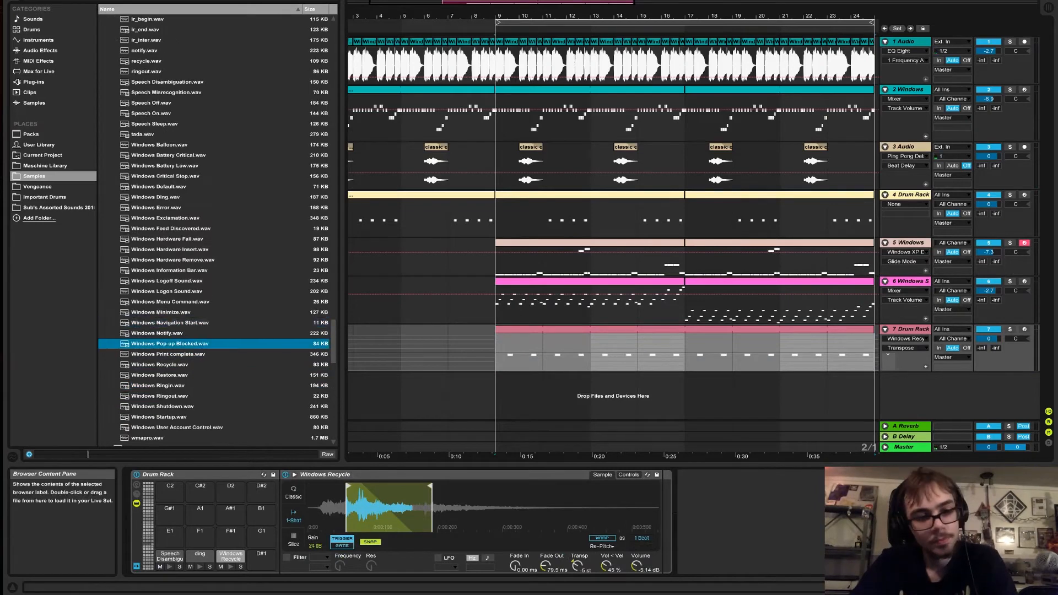
- Preview the Windows Vista samples and load Windows Pop-up Blocked.wav onto the D#1 pad of track 7's Drum Rack
{"action": "key", "text": "Down"}
{"action": "key", "text": "Down"}
{"action": "key", "text": "shift+Up"}
{"action": "key", "text": "Up"}
{"action": "key", "text": "Down"}
{"action": "key", "text": "Down"}
{"action": "key", "text": "Down"}
{"action": "key", "text": "Down"}
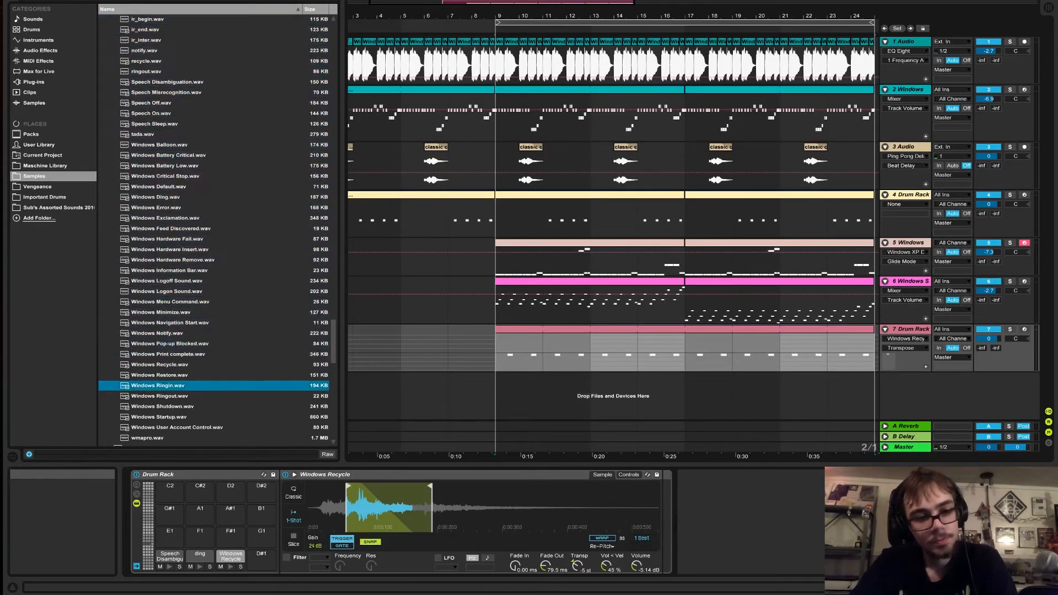
{"action": "key", "text": "Up"}
{"action": "key", "text": "Up"}
{"action": "key", "text": "Up"}
{"action": "key", "text": "Up"}
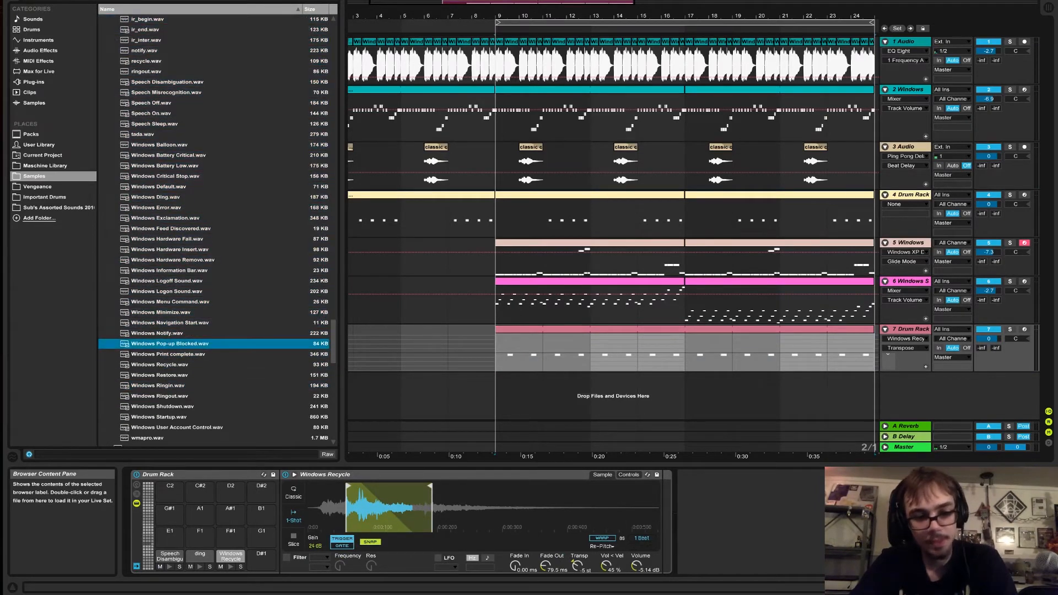
{"action": "key", "text": "Return"}
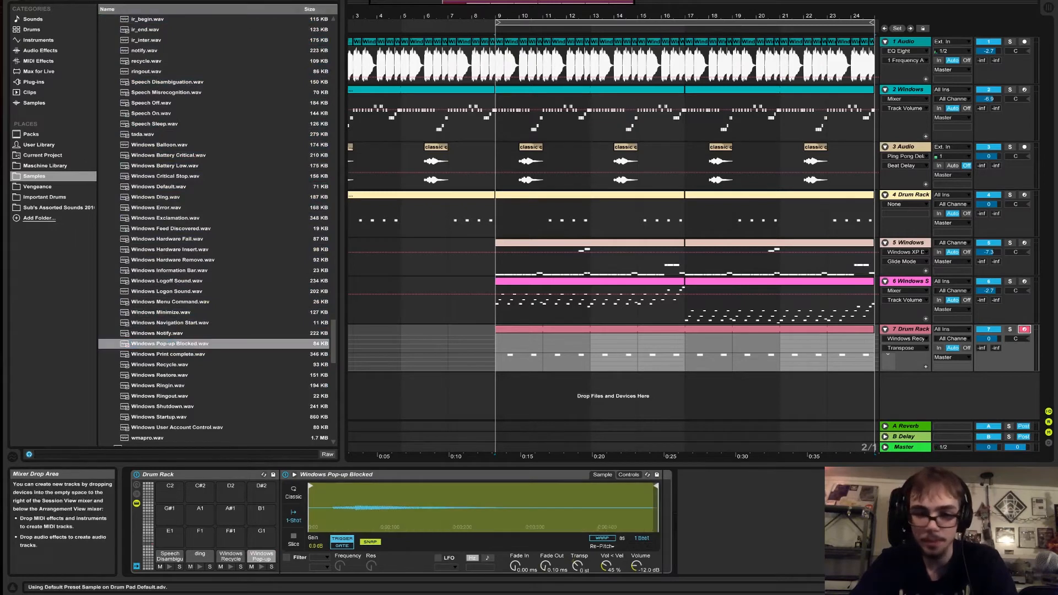
- Trim the Pop-up Blocked sample's start and end to its main hit and enable its pitch envelope
{"action": "left_click_drag", "start_coordinate": [310, 486], "coordinate": [361, 485]}
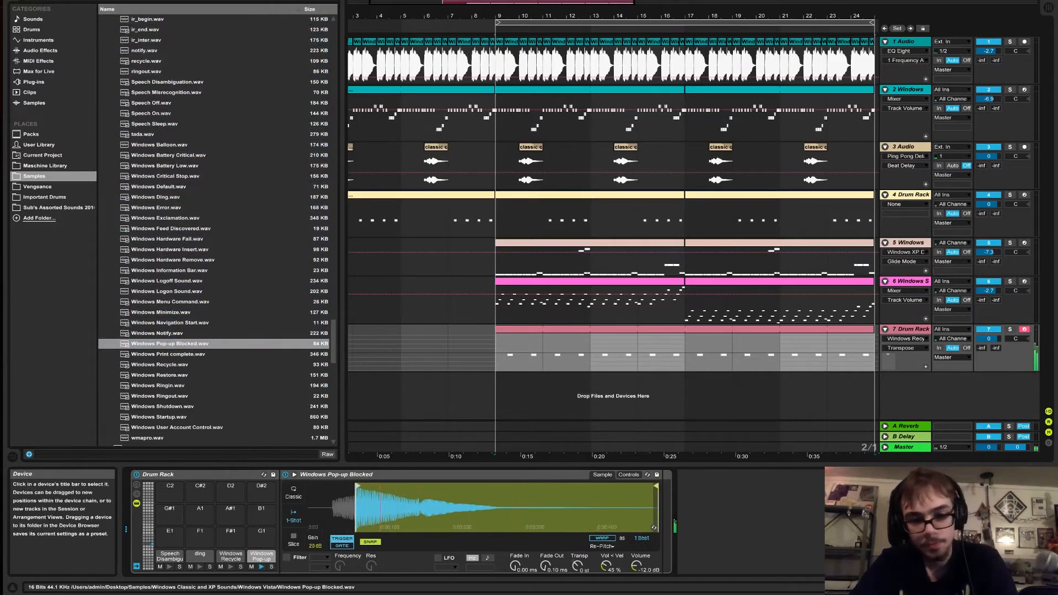
{"action": "left_click_drag", "start_coordinate": [656, 485], "coordinate": [451, 486]}
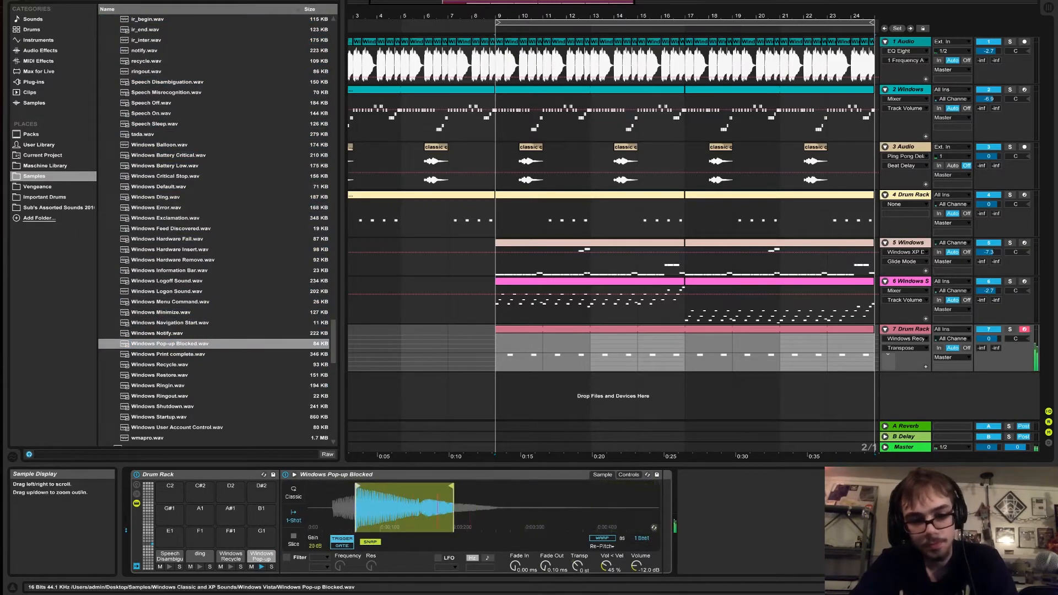
{"action": "left_click", "coordinate": [628, 474]}
{"action": "left_click", "coordinate": [511, 485]}
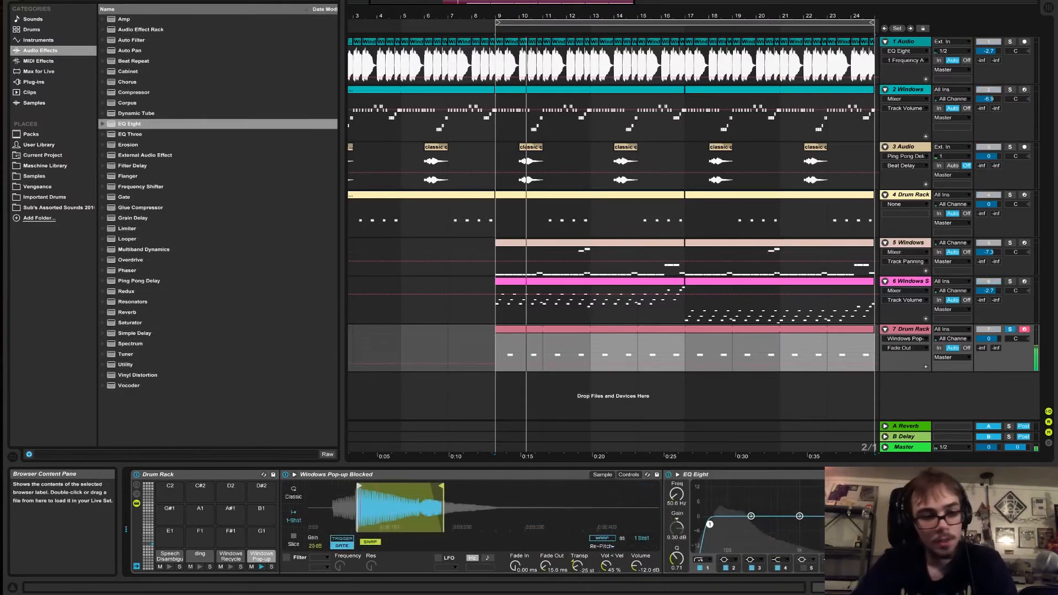
- Insert a Saturator before the EQ Eight on the Pop-up Blocked pad and raise its drive to about 20.6 dB
{"action": "left_click", "coordinate": [130, 322]}
{"action": "left_click_drag", "start_coordinate": [130, 322], "coordinate": [680, 506]}
{"action": "left_click_drag", "start_coordinate": [676, 500], "coordinate": [676, 485]}
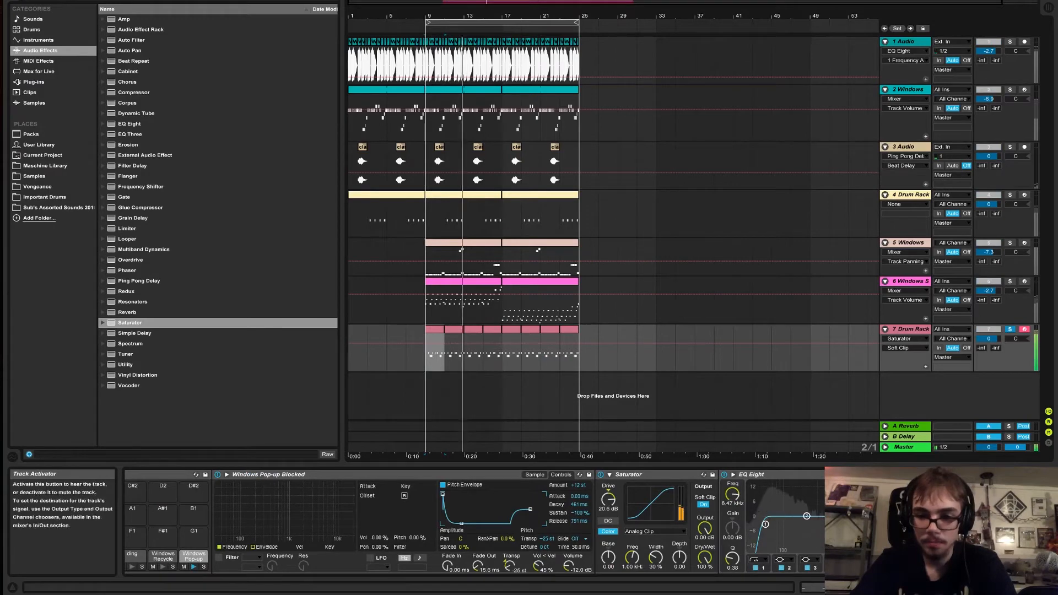
- Take track 7 out of solo and play the drums with the full arrangement
{"action": "left_click", "coordinate": [1010, 329]}
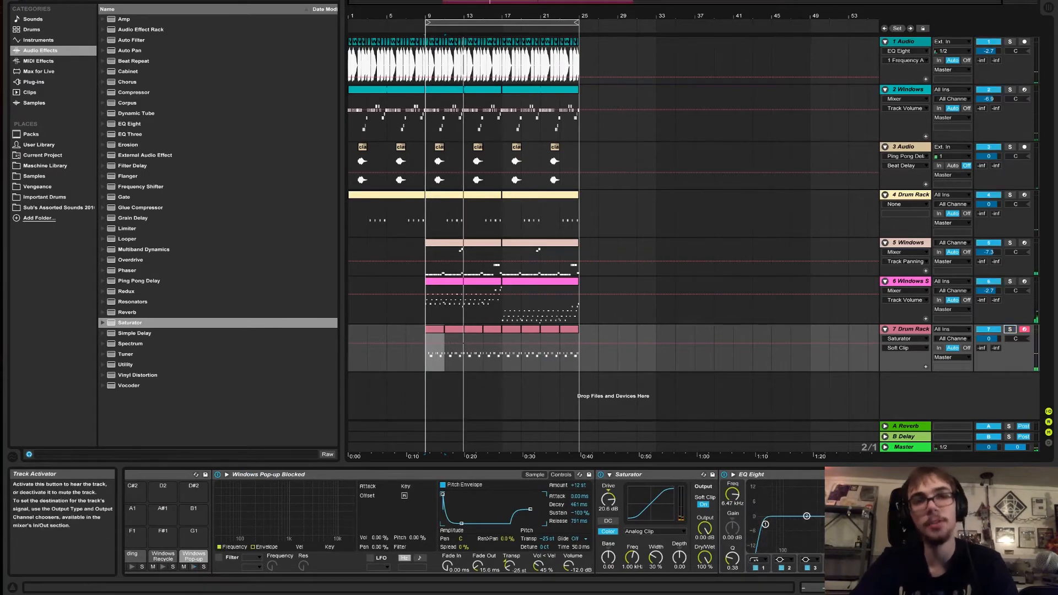
{"action": "key", "text": "space"}
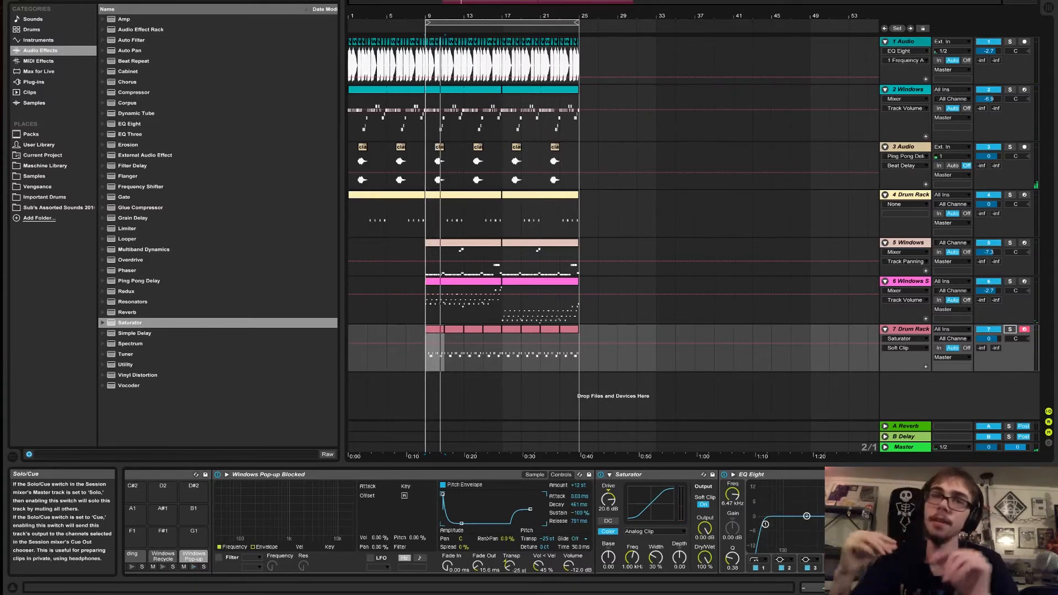
{"action": "key", "text": "space"}
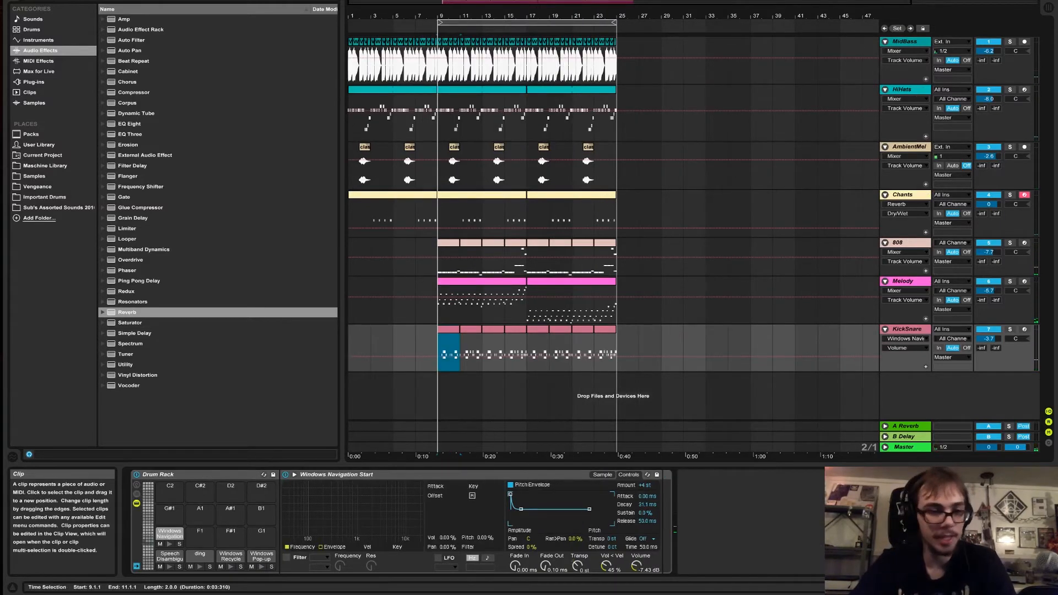
- Arm the KickSnare track and audition the Speech Disambiguation pad
{"action": "left_click", "coordinate": [1017, 339]}
{"action": "left_click", "coordinate": [1025, 329]}
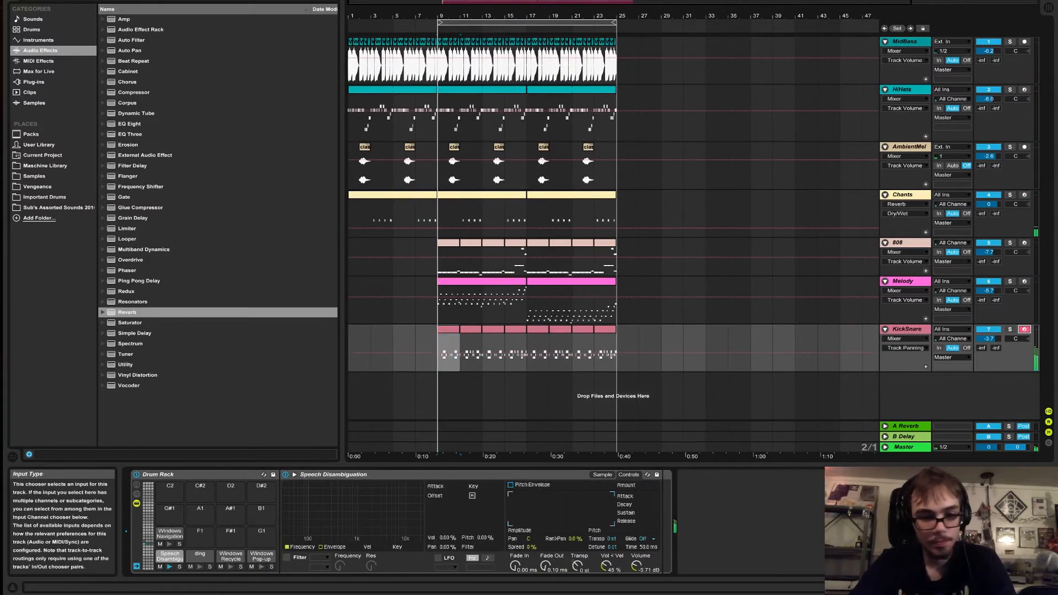
{"action": "left_click", "coordinate": [449, 352]}
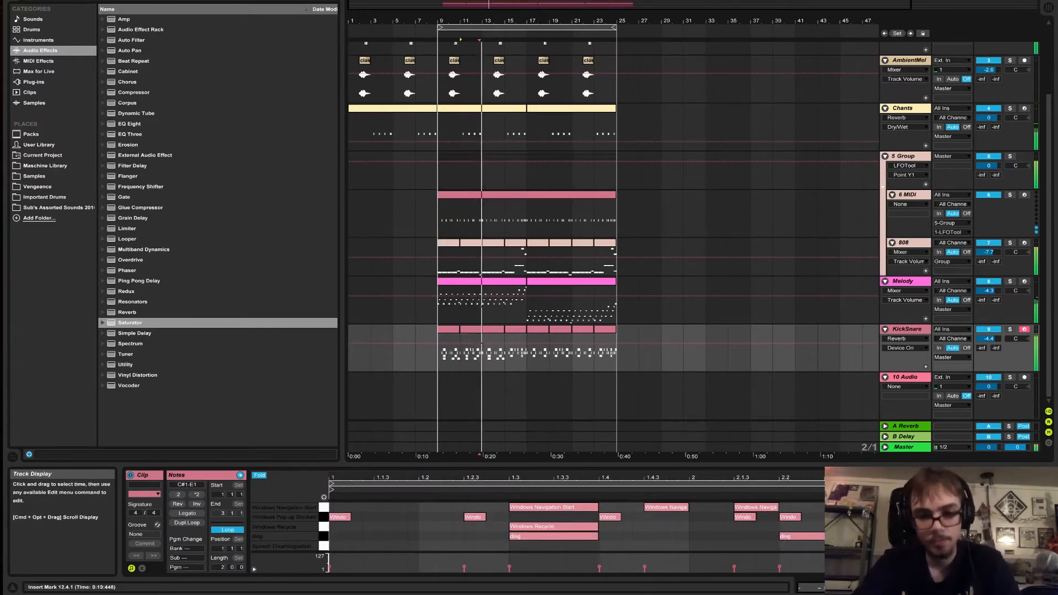
- Add ding notes at 1.3 and 2.3 to the KickSnare clip starting at bar 15
{"action": "left_click", "coordinate": [449, 329]}
{"action": "left_click", "coordinate": [493, 329]}
{"action": "left_click", "coordinate": [516, 329]}
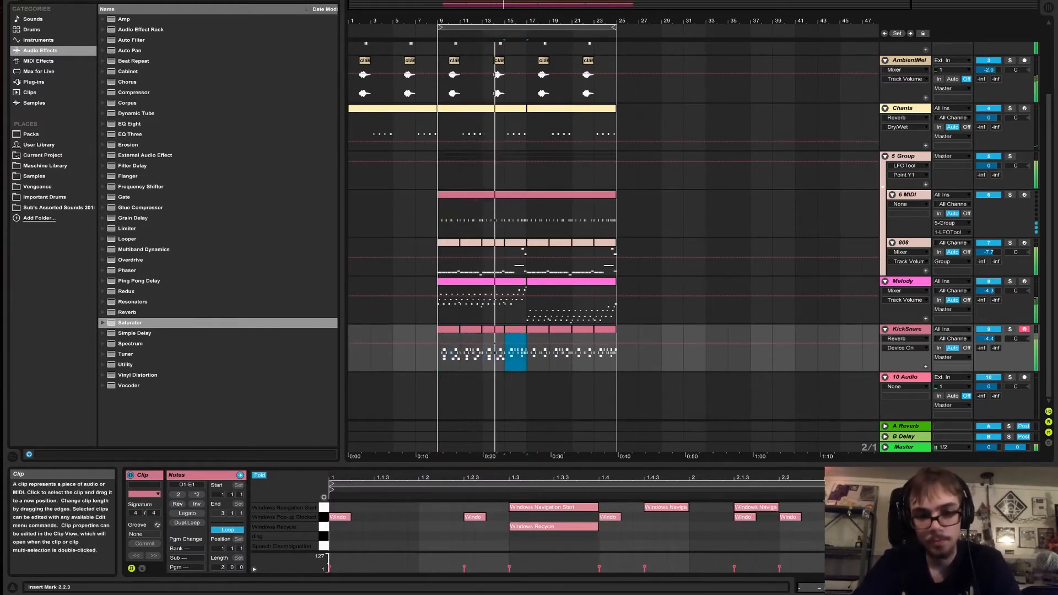
{"action": "double_click", "coordinate": [518, 536]}
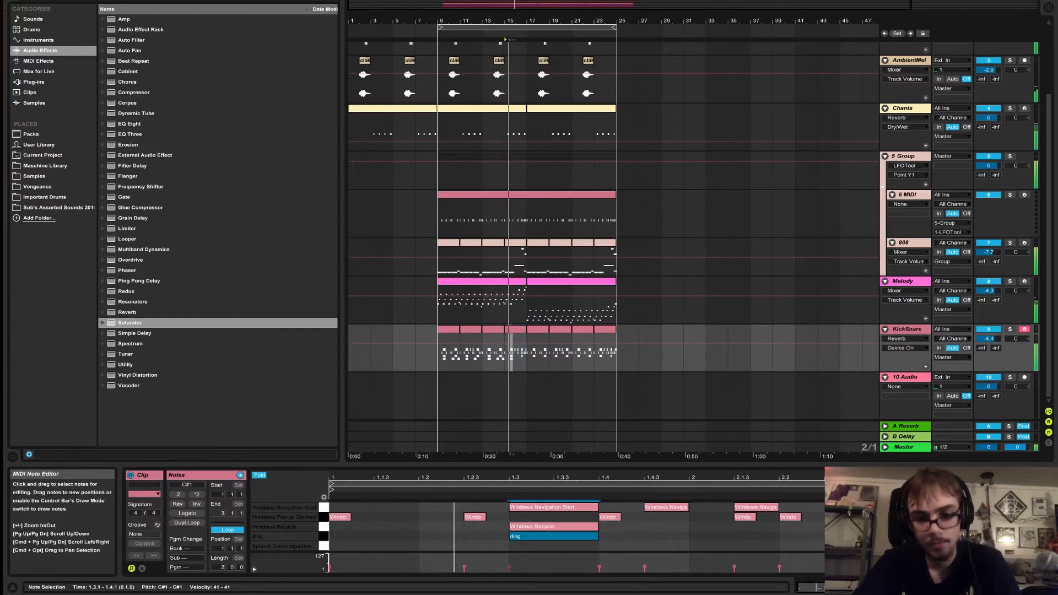
{"action": "double_click", "coordinate": [788, 536]}
- Copy the KickSnare clips from bars 9 to 17 and paste them at bar 17
{"action": "left_click_drag", "start_coordinate": [439, 356], "coordinate": [526, 356]}
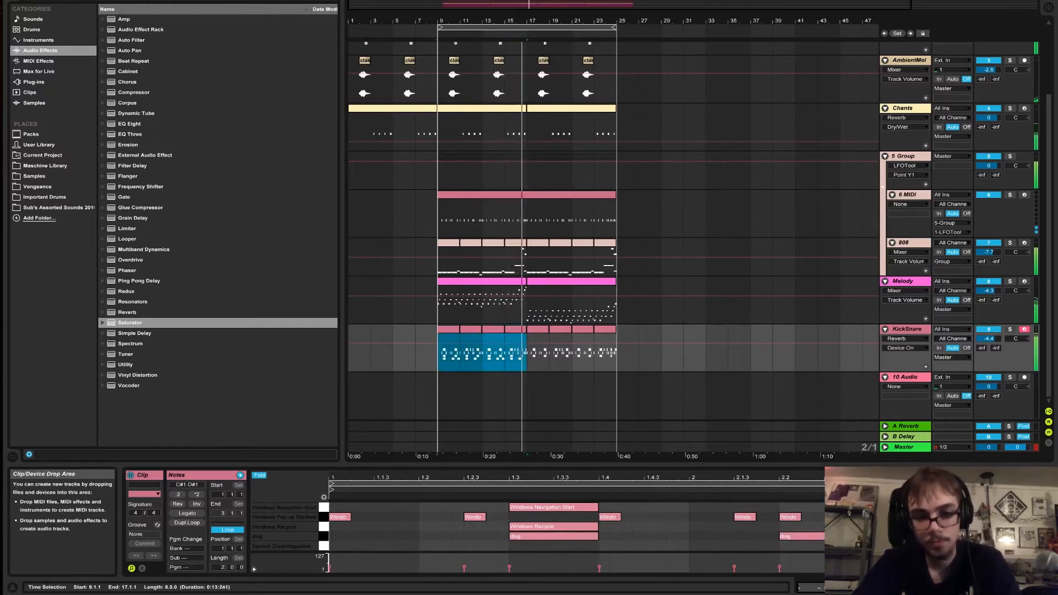
{"action": "key", "text": "super+c"}
{"action": "left_click", "coordinate": [527, 355]}
{"action": "key", "text": "super+v"}
- Add a Speech Disambiguation note at 1.4 to the KickSnare clip at bar 9 and lengthen it
{"action": "left_click", "coordinate": [449, 329]}
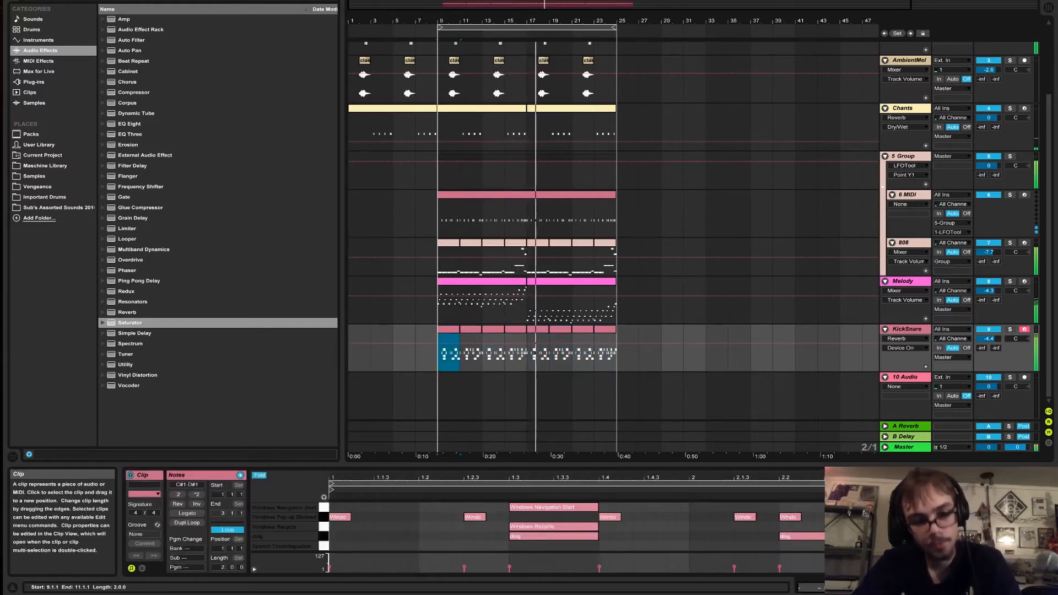
{"action": "double_click", "coordinate": [593, 546]}
{"action": "key", "text": "Right"}
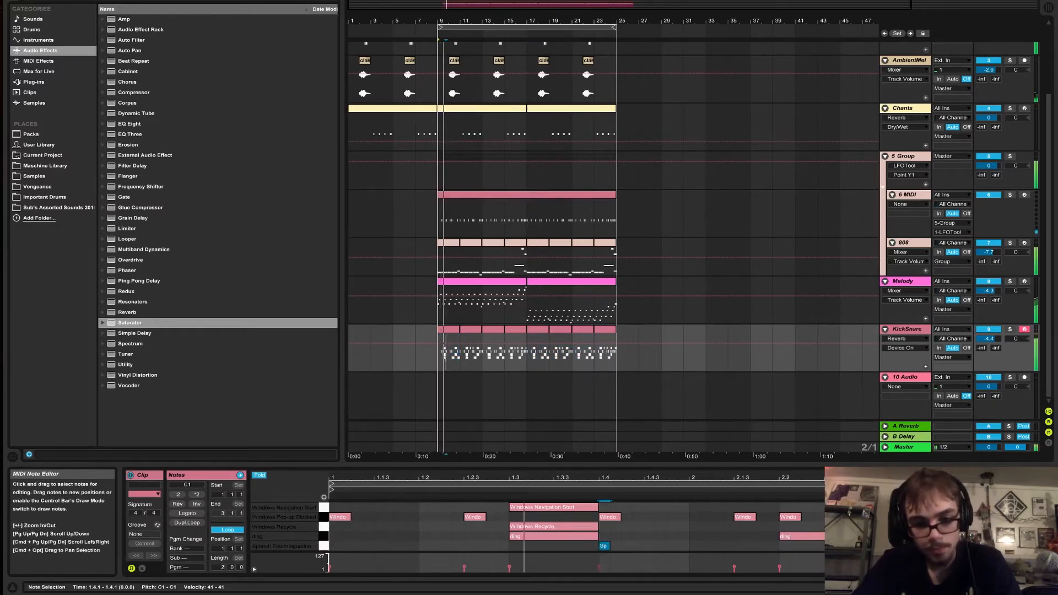
{"action": "key", "text": "shift+Right"}
{"action": "key", "text": "shift+Right"}
{"action": "key", "text": "shift+Right"}
{"action": "key", "text": "shift+Right"}
{"action": "key", "text": "shift+Right"}
{"action": "key", "text": "shift+Right"}
{"action": "key", "text": "shift+Right"}
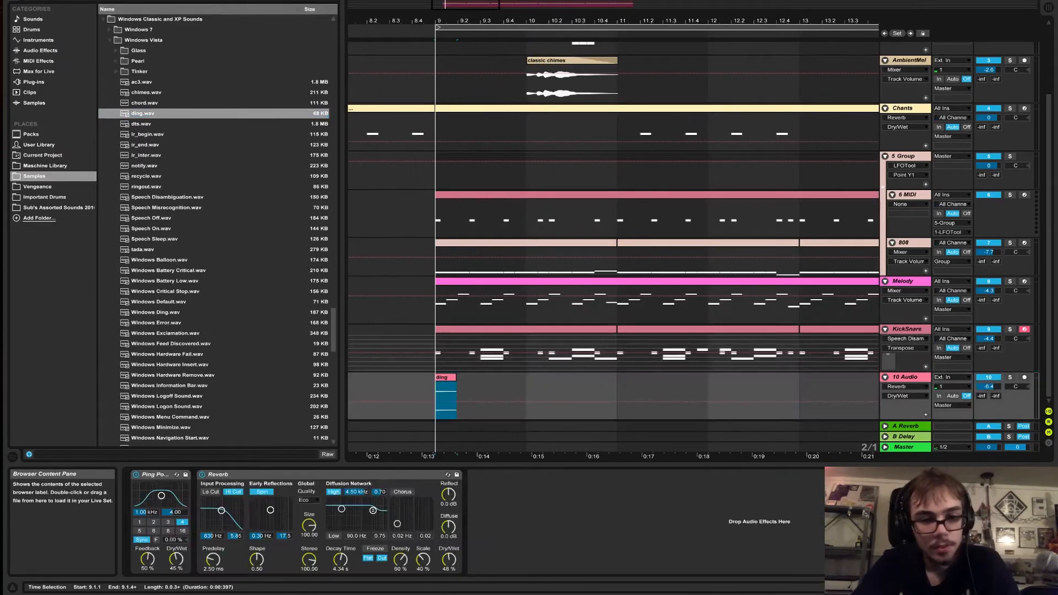
- Try transposing the ding clip at bar 9 on the 10 Audio track to -13 semitones
{"action": "left_click", "coordinate": [446, 377]}
{"action": "left_click_drag", "start_coordinate": [214, 545], "coordinate": [181, 544]}
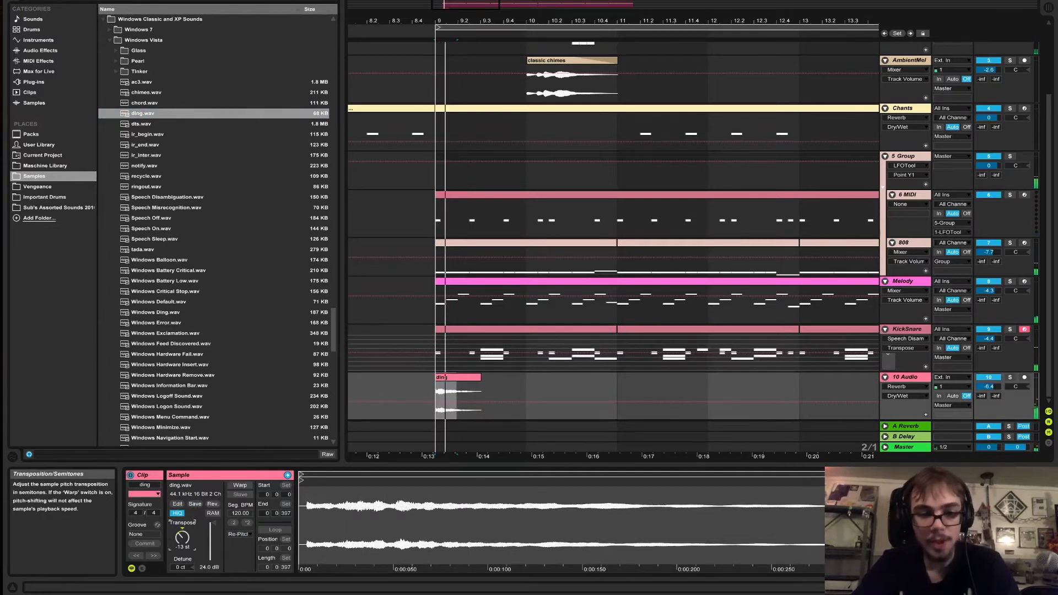
{"action": "left_click_drag", "start_coordinate": [445, 394], "coordinate": [482, 397]}
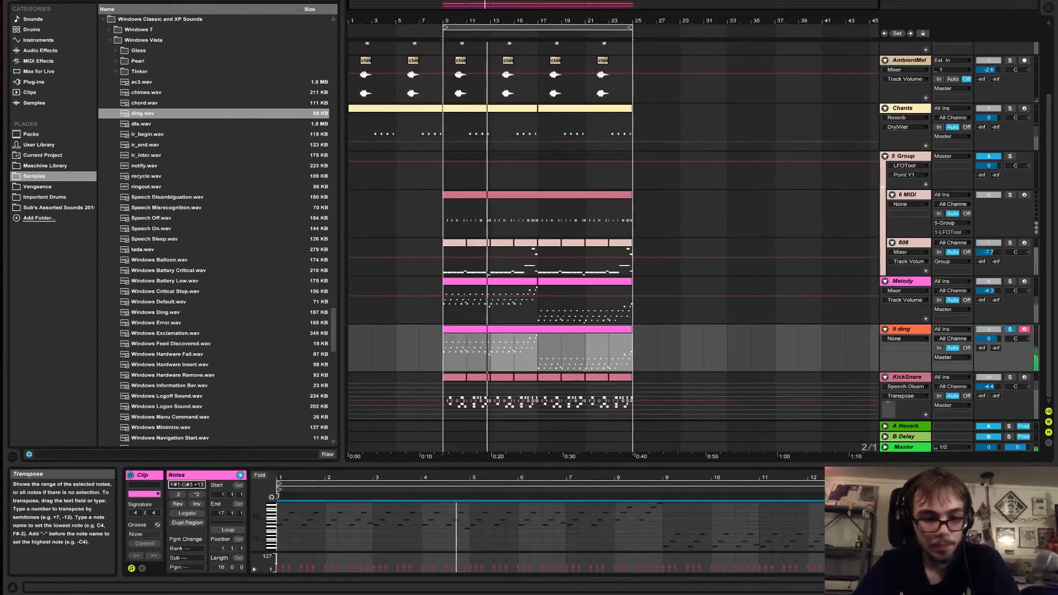
- Transpose the ding track's notes down one semitone, then unsolo the track and set its volume to -5.1 dB
{"action": "key", "text": "Down"}
{"action": "left_click", "coordinate": [1010, 329]}
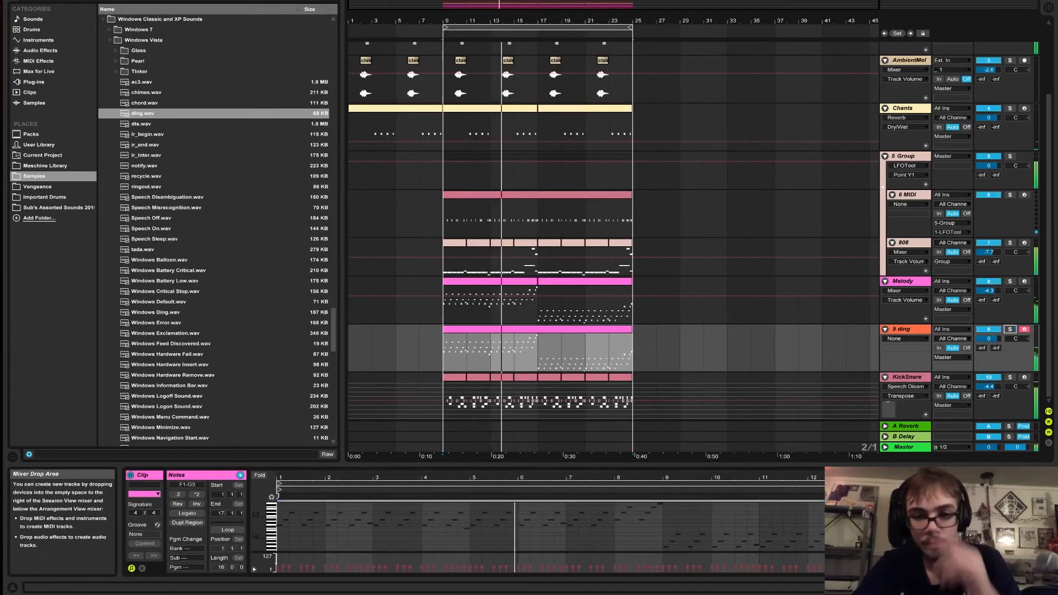
{"action": "double_click", "coordinate": [989, 330]}
{"action": "left_click", "coordinate": [989, 339]}
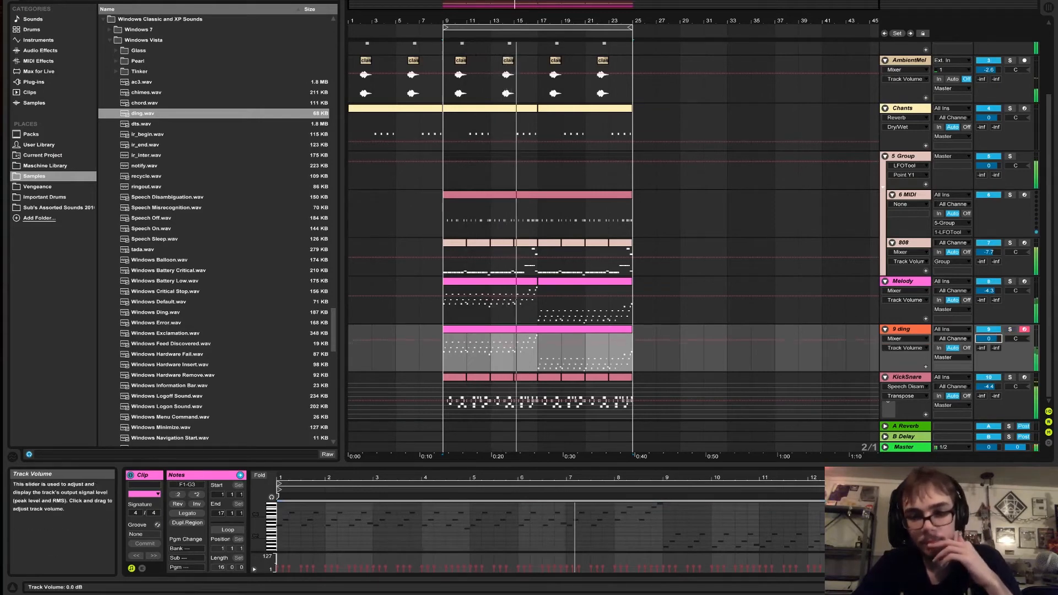
{"action": "left_click_drag", "start_coordinate": [989, 339], "coordinate": [989, 348]}
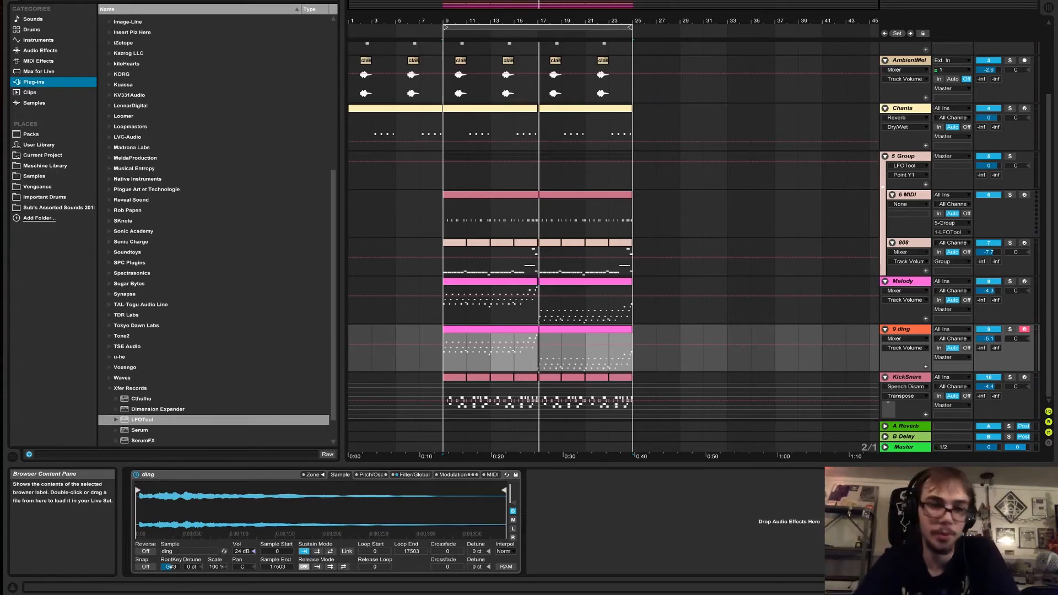
- Find MRhythmizer among the MeldaProduction plug-ins and load it onto the ding track
{"action": "scroll", "coordinate": [109, 179], "scroll_direction": "up", "scroll_amount": 1}
{"action": "left_click", "coordinate": [109, 179]}
{"action": "scroll", "coordinate": [109, 179], "scroll_direction": "down", "scroll_amount": 13}
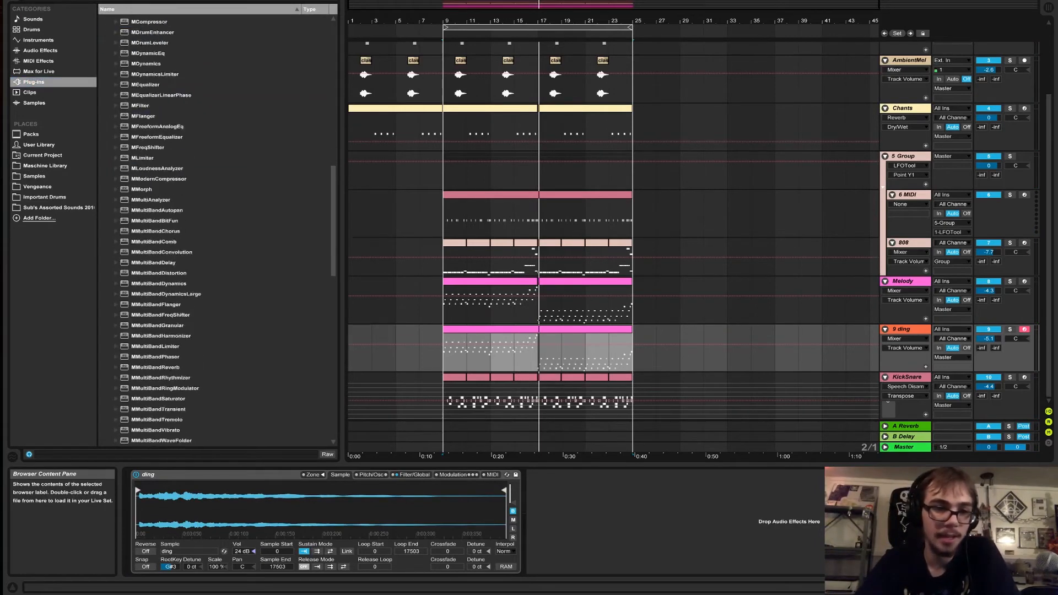
{"action": "scroll", "coordinate": [217, 230], "scroll_direction": "down", "scroll_amount": 6}
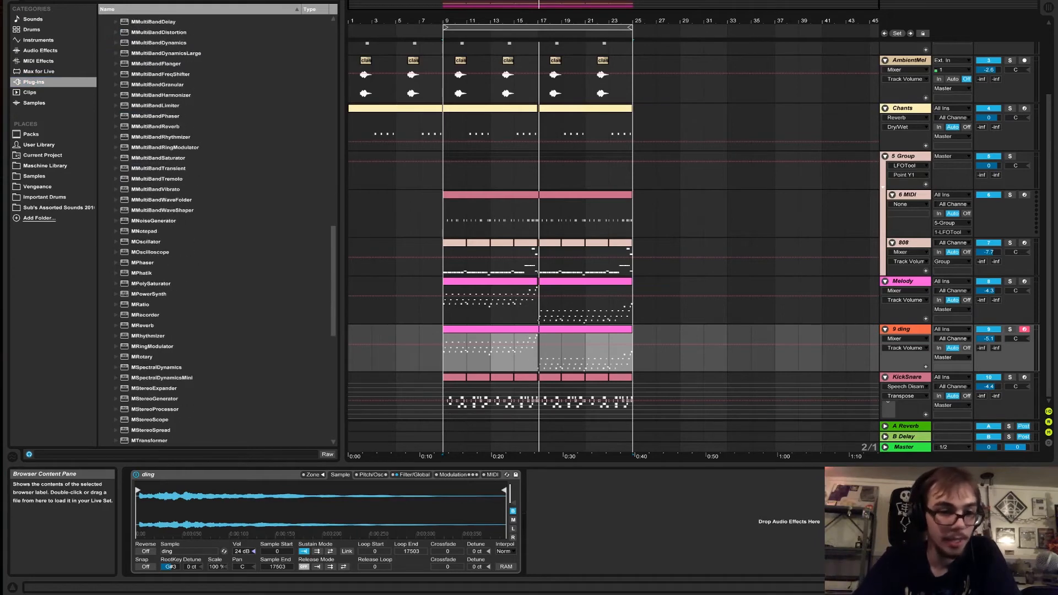
{"action": "scroll", "coordinate": [218, 230], "scroll_direction": "up", "scroll_amount": 16}
{"action": "scroll", "coordinate": [217, 230], "scroll_direction": "down", "scroll_amount": 4}
{"action": "scroll", "coordinate": [218, 230], "scroll_direction": "down", "scroll_amount": 12}
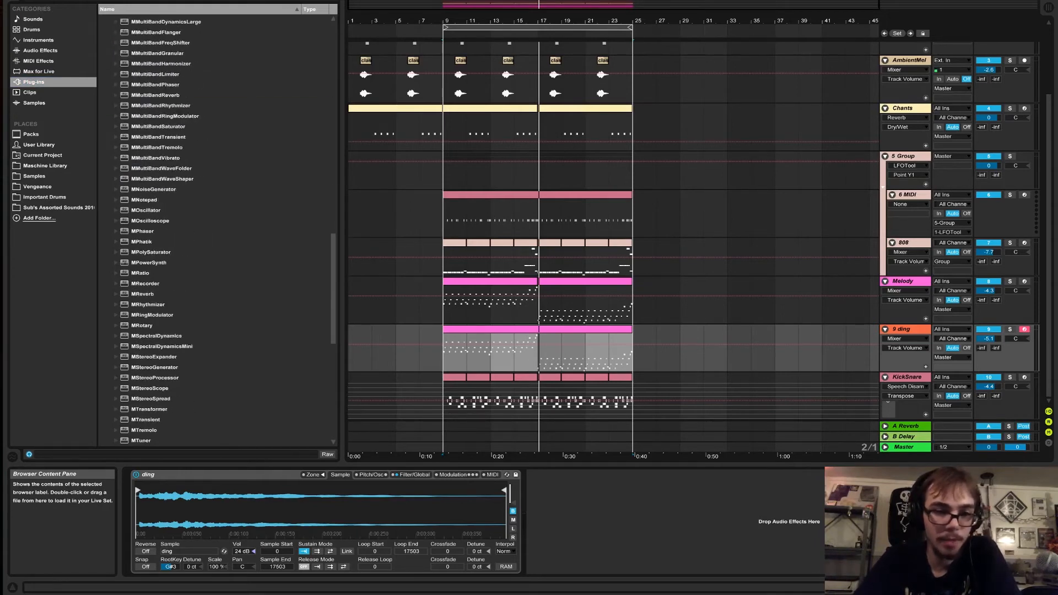
{"action": "left_click", "coordinate": [148, 304]}
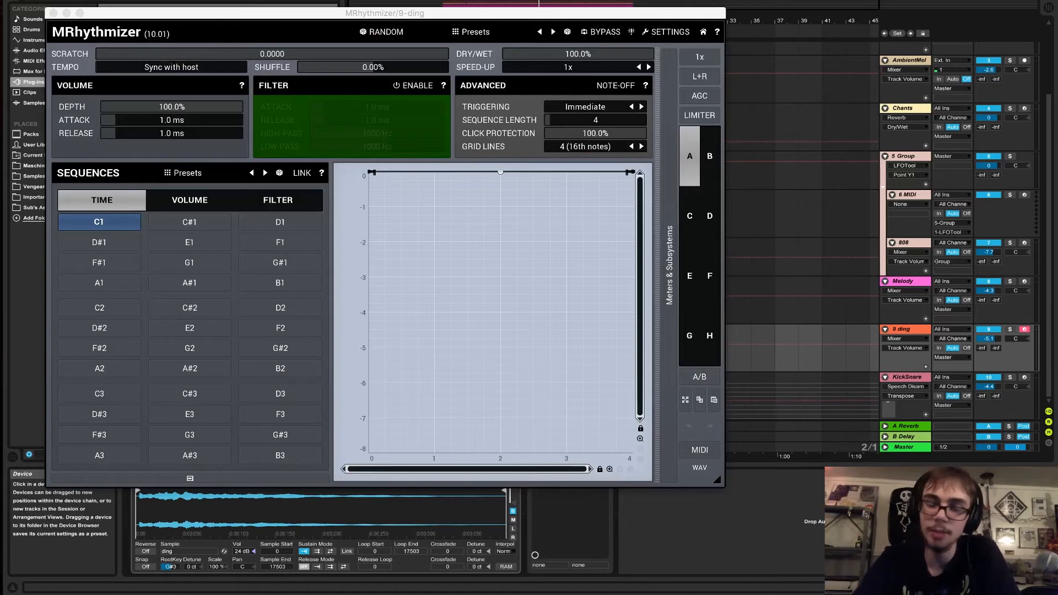
- Lower the end point of MRhythmizer's C1 time envelope to -2 and close the plug-in window
{"action": "left_click_drag", "start_coordinate": [630, 172], "coordinate": [629, 241]}
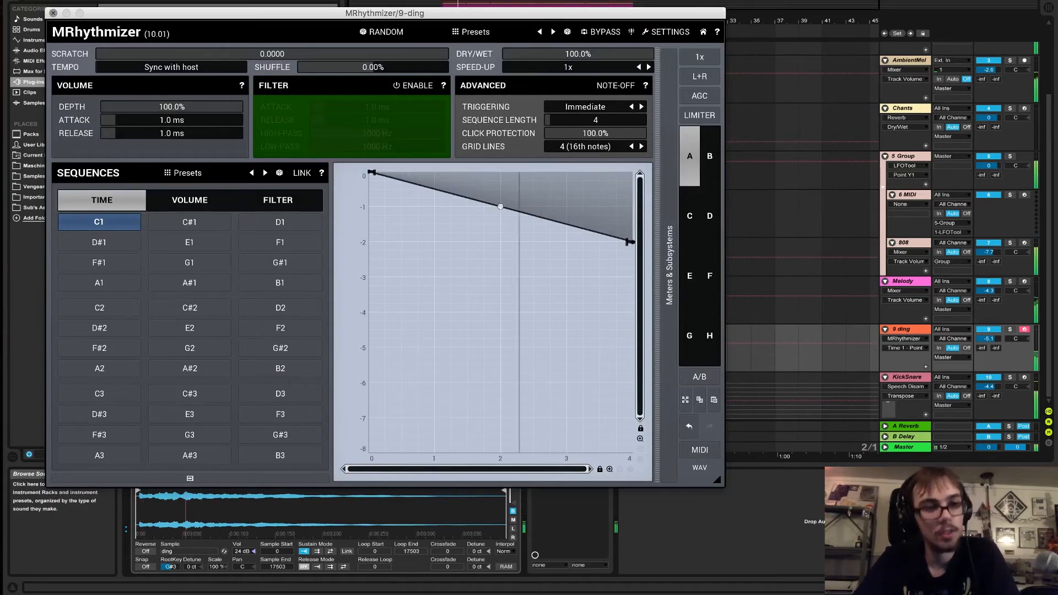
{"action": "left_click", "coordinate": [53, 13]}
- Add a Saturator with 26.9 dB drive before MRhythmizer on the ding track, auditioning the track in solo and in the mix
{"action": "left_click", "coordinate": [1010, 329]}
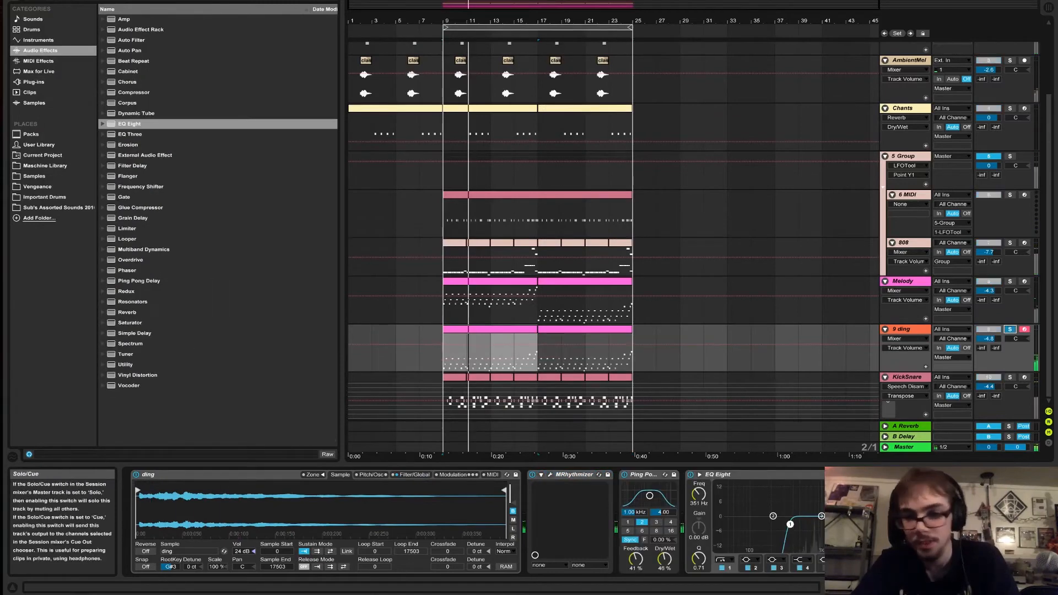
{"action": "left_click", "coordinate": [131, 323]}
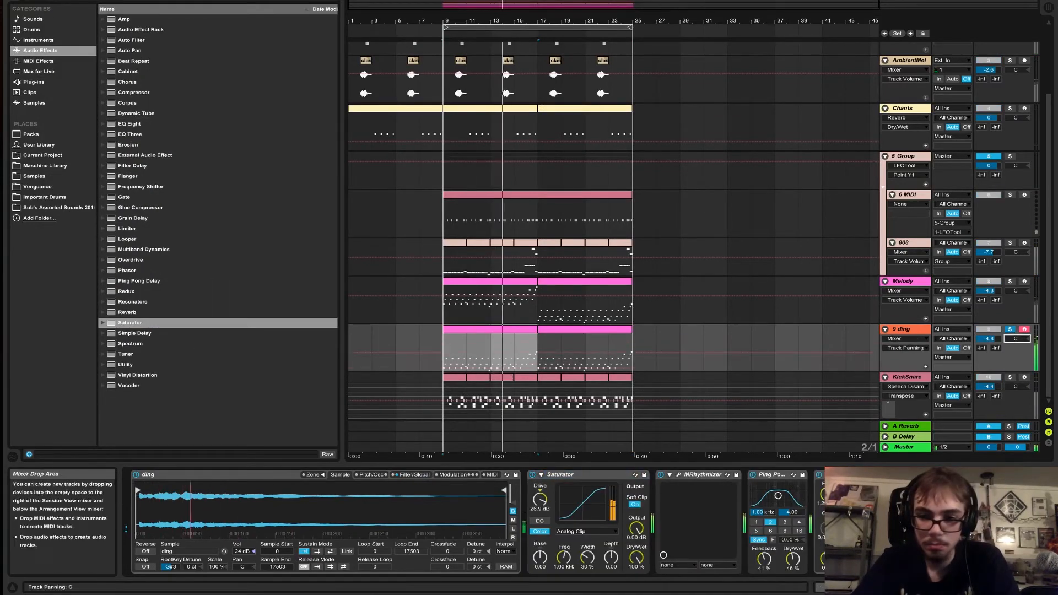
{"action": "left_click", "coordinate": [1010, 329]}
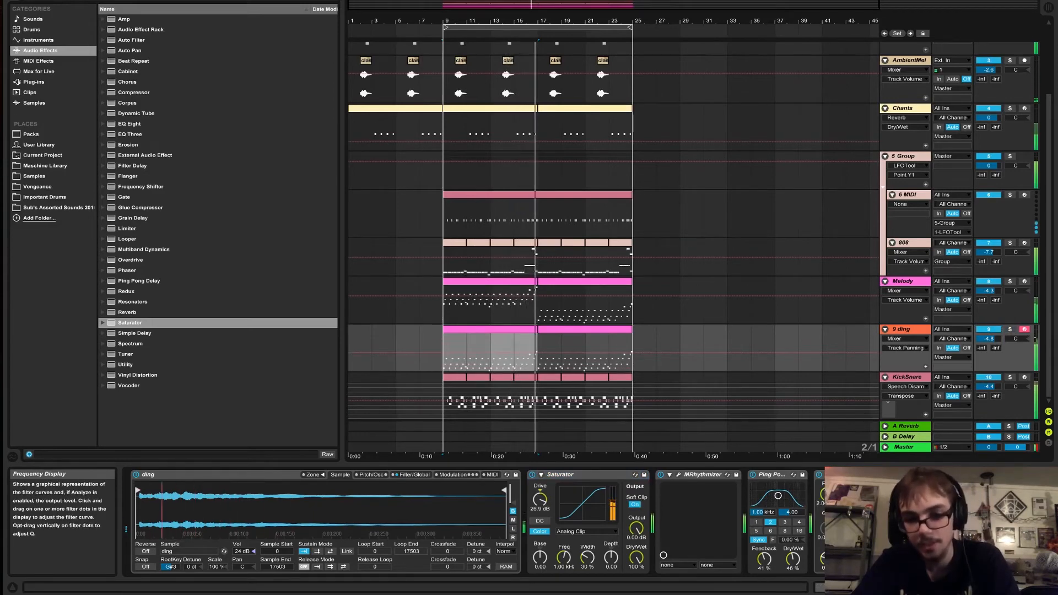
- Transpose the ding clip's notes to the range F2–G4 and set the ding track's volume to -14.4 dB
{"action": "left_click", "coordinate": [543, 309]}
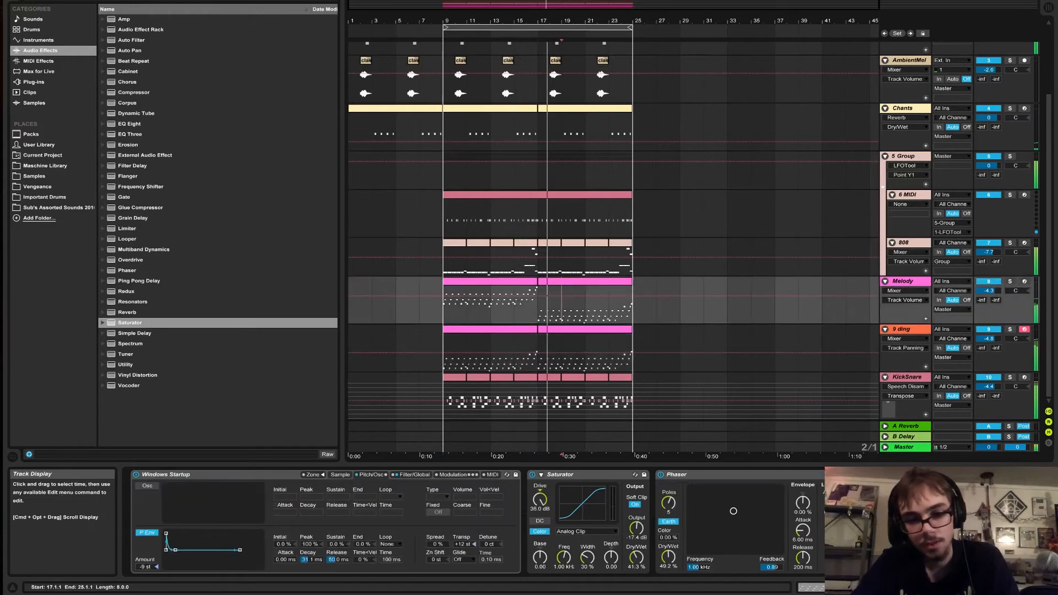
{"action": "double_click", "coordinate": [557, 329]}
{"action": "left_click_drag", "start_coordinate": [187, 485], "coordinate": [186, 509]}
{"action": "left_click_drag", "start_coordinate": [988, 339], "coordinate": [989, 364]}
{"action": "key", "text": "space"}
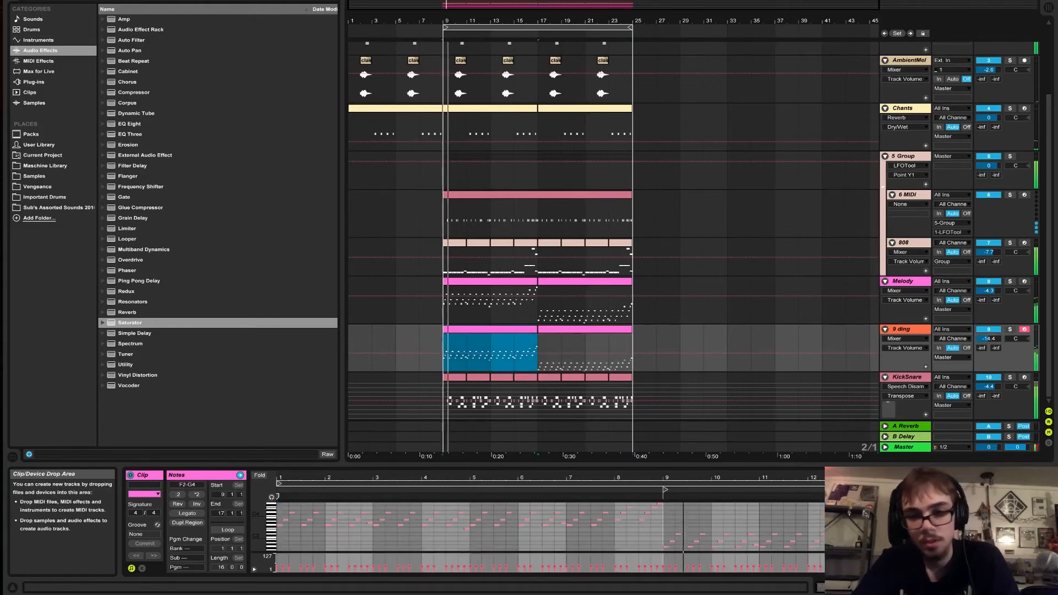
{"action": "key", "text": "shift+Tab"}
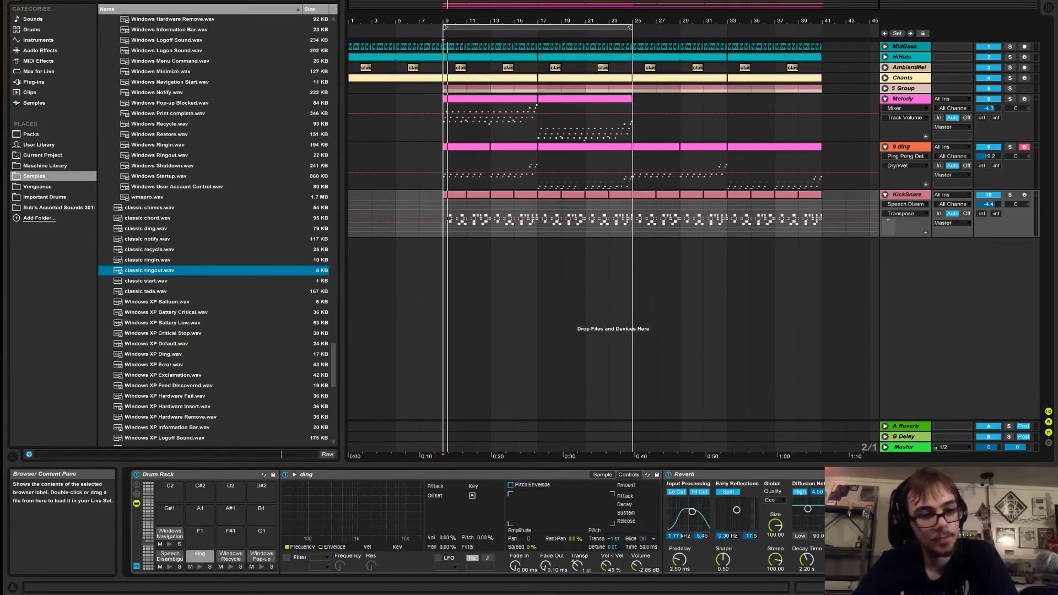
- Insert a new audio track, place classic ringin.wav on it at bar 17 and play it in the mix
{"action": "key", "text": "ctrl+t"}
{"action": "left_click_drag", "start_coordinate": [148, 177], "coordinate": [539, 266]}
{"action": "key", "text": "space"}
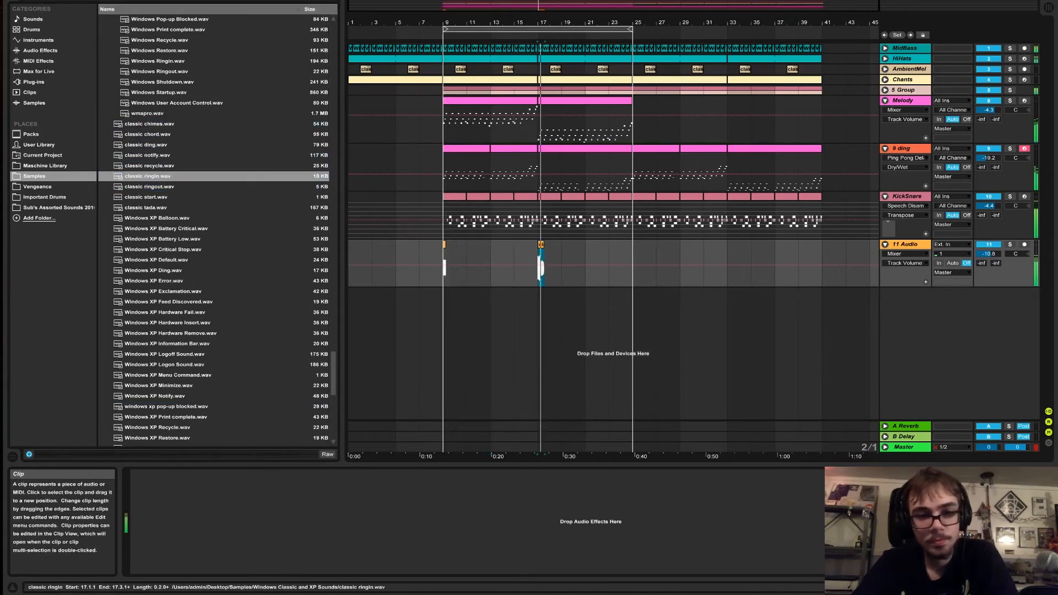
- Swap the two clips on the 11 Audio track so that classic ringin starts at bar 9 and the shorter clip at bar 17
{"action": "left_click", "coordinate": [541, 244]}
{"action": "left_click_drag", "start_coordinate": [444, 270], "coordinate": [632, 298]}
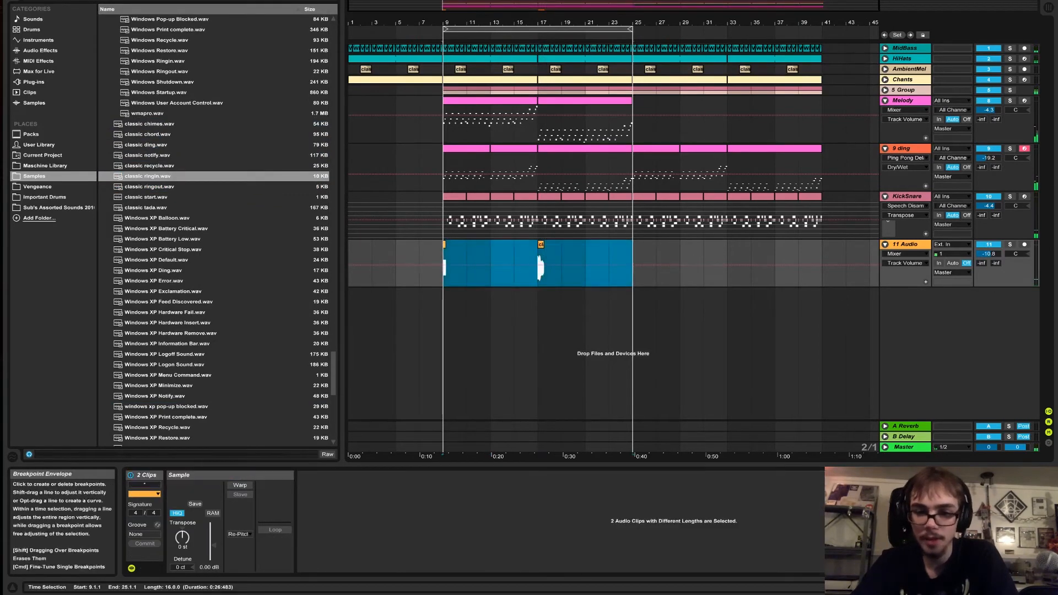
{"action": "left_click", "coordinate": [572, 273]}
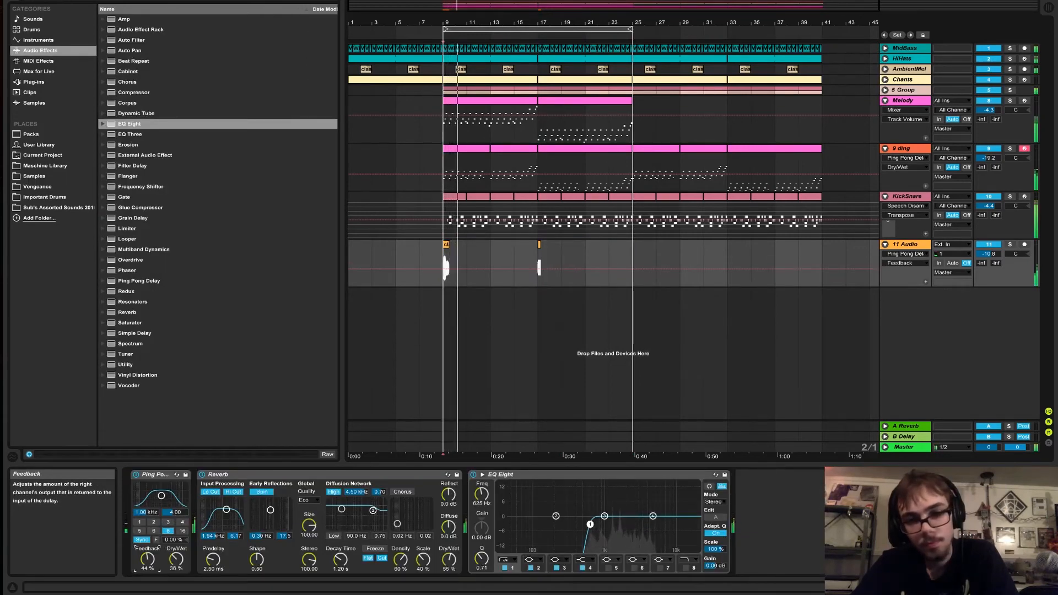
- Transpose the classic ringin clip at bar 9 to -12 semitones and solo its track to audition it
{"action": "left_click_drag", "start_coordinate": [445, 275], "coordinate": [489, 276]}
{"action": "left_click", "coordinate": [898, 588]}
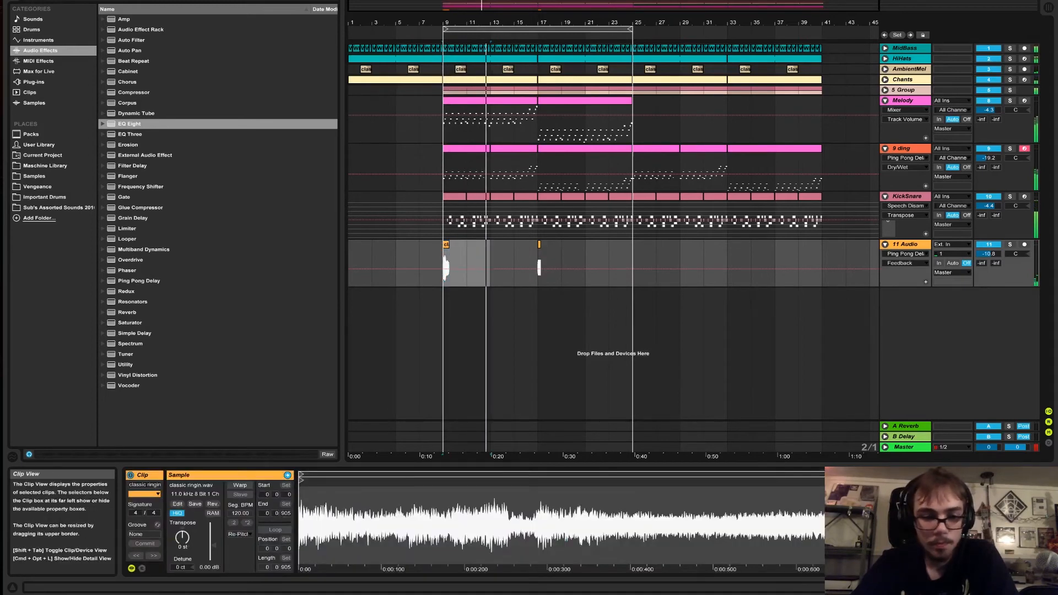
{"action": "left_click_drag", "start_coordinate": [182, 537], "coordinate": [182, 550]}
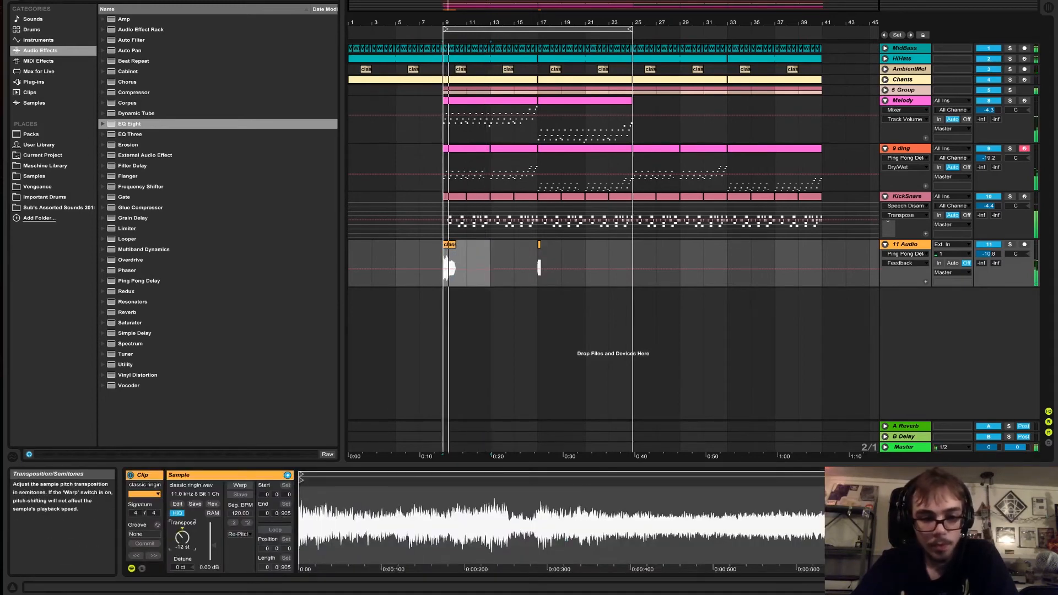
{"action": "left_click", "coordinate": [1010, 244]}
{"action": "key", "text": "space"}
{"action": "key", "text": "space"}
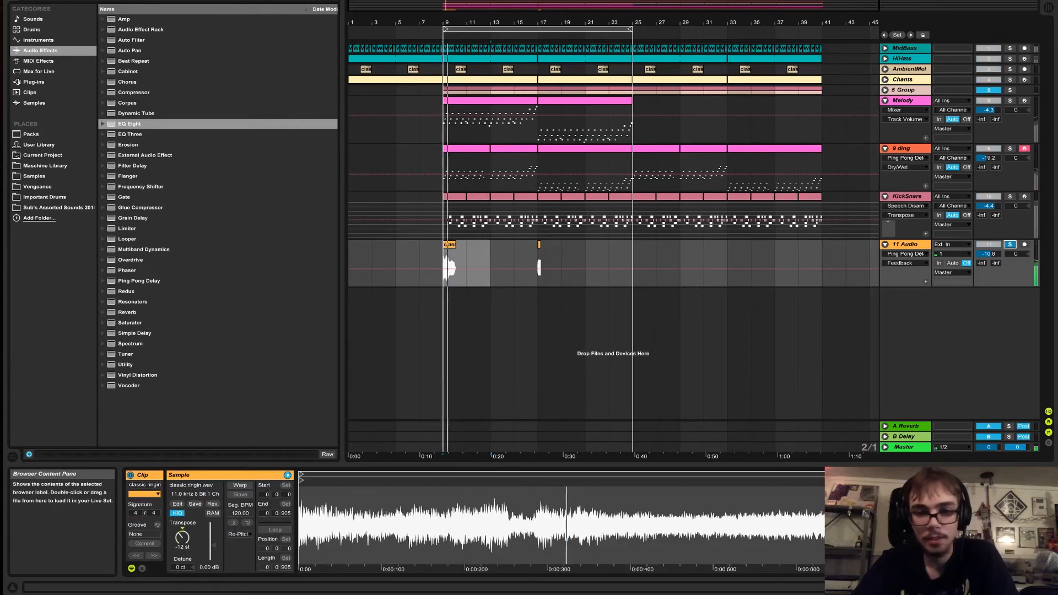
- Set the classic ringin clip's transposition to -13 semitones and audition the soloed clip repeatedly
{"action": "key", "text": "Down"}
{"action": "key", "text": "space"}
{"action": "key", "text": "space"}
{"action": "key", "text": "space"}
{"action": "key", "text": "space"}
{"action": "key", "text": "space"}
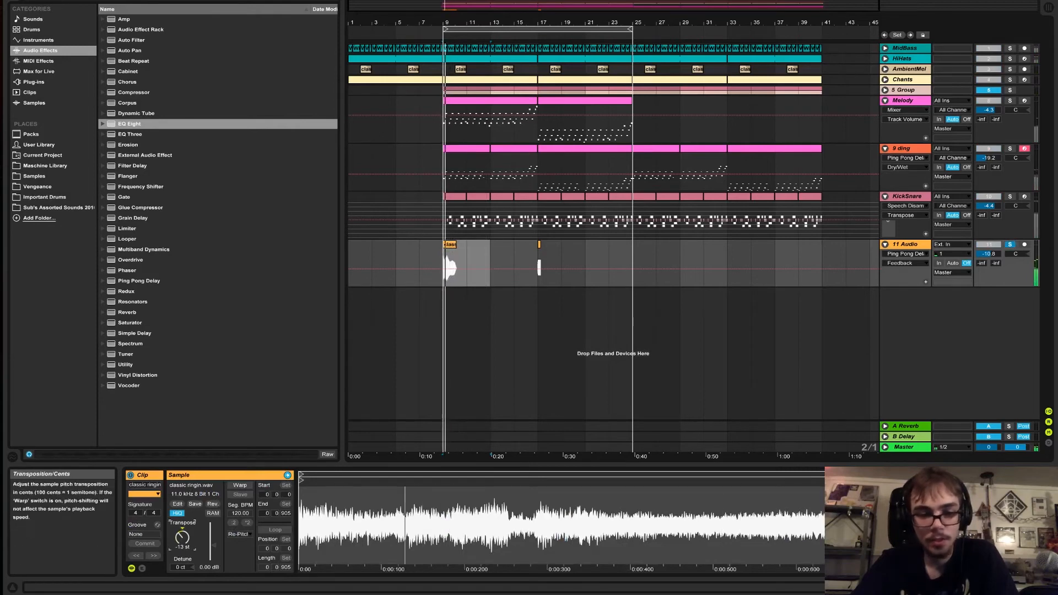
{"action": "key", "text": "space"}
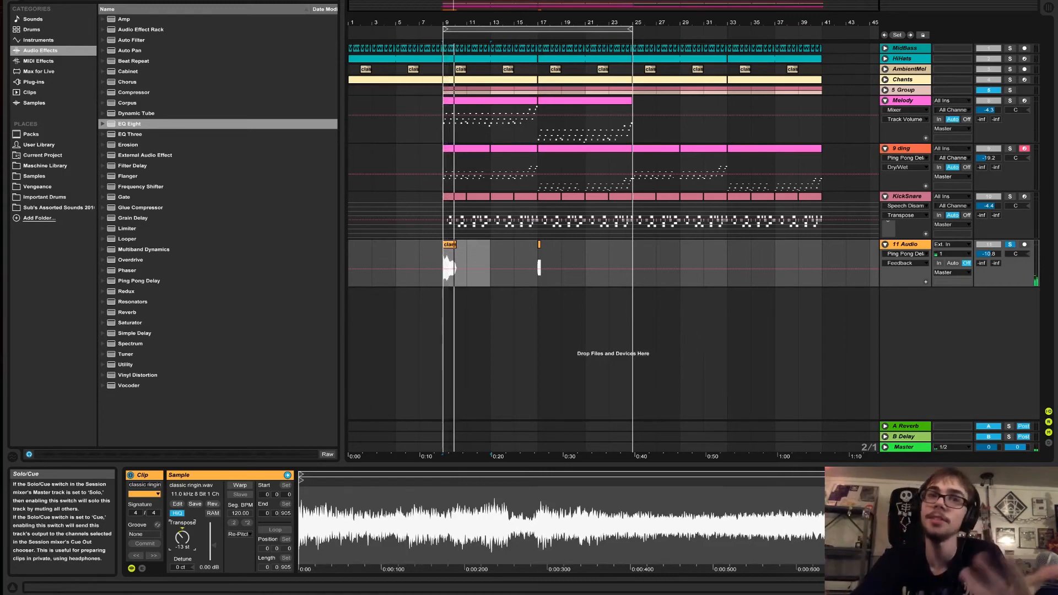
{"action": "key", "text": "space"}
{"action": "key", "text": "space"}
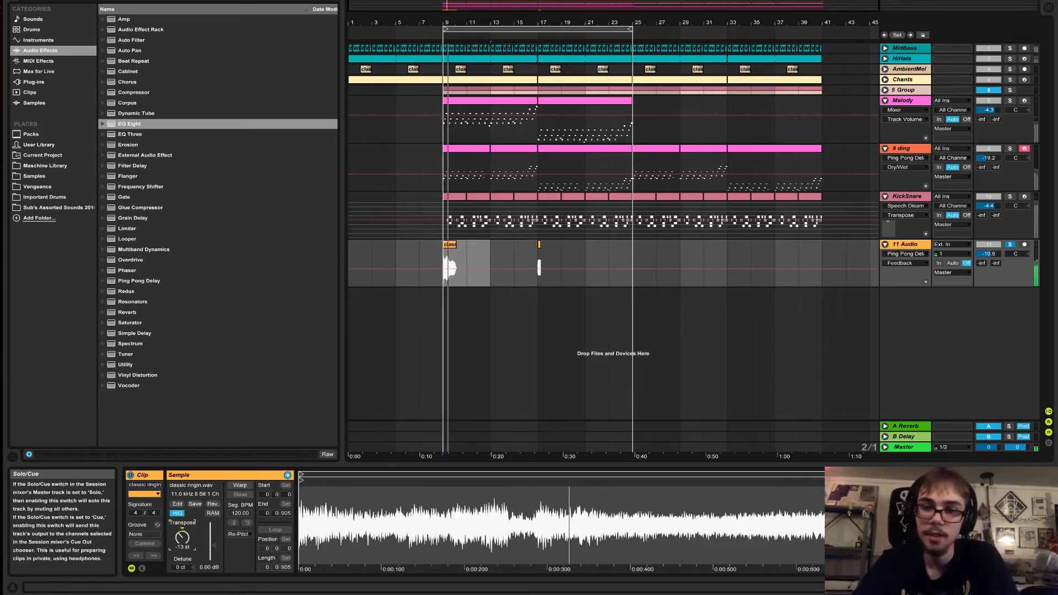